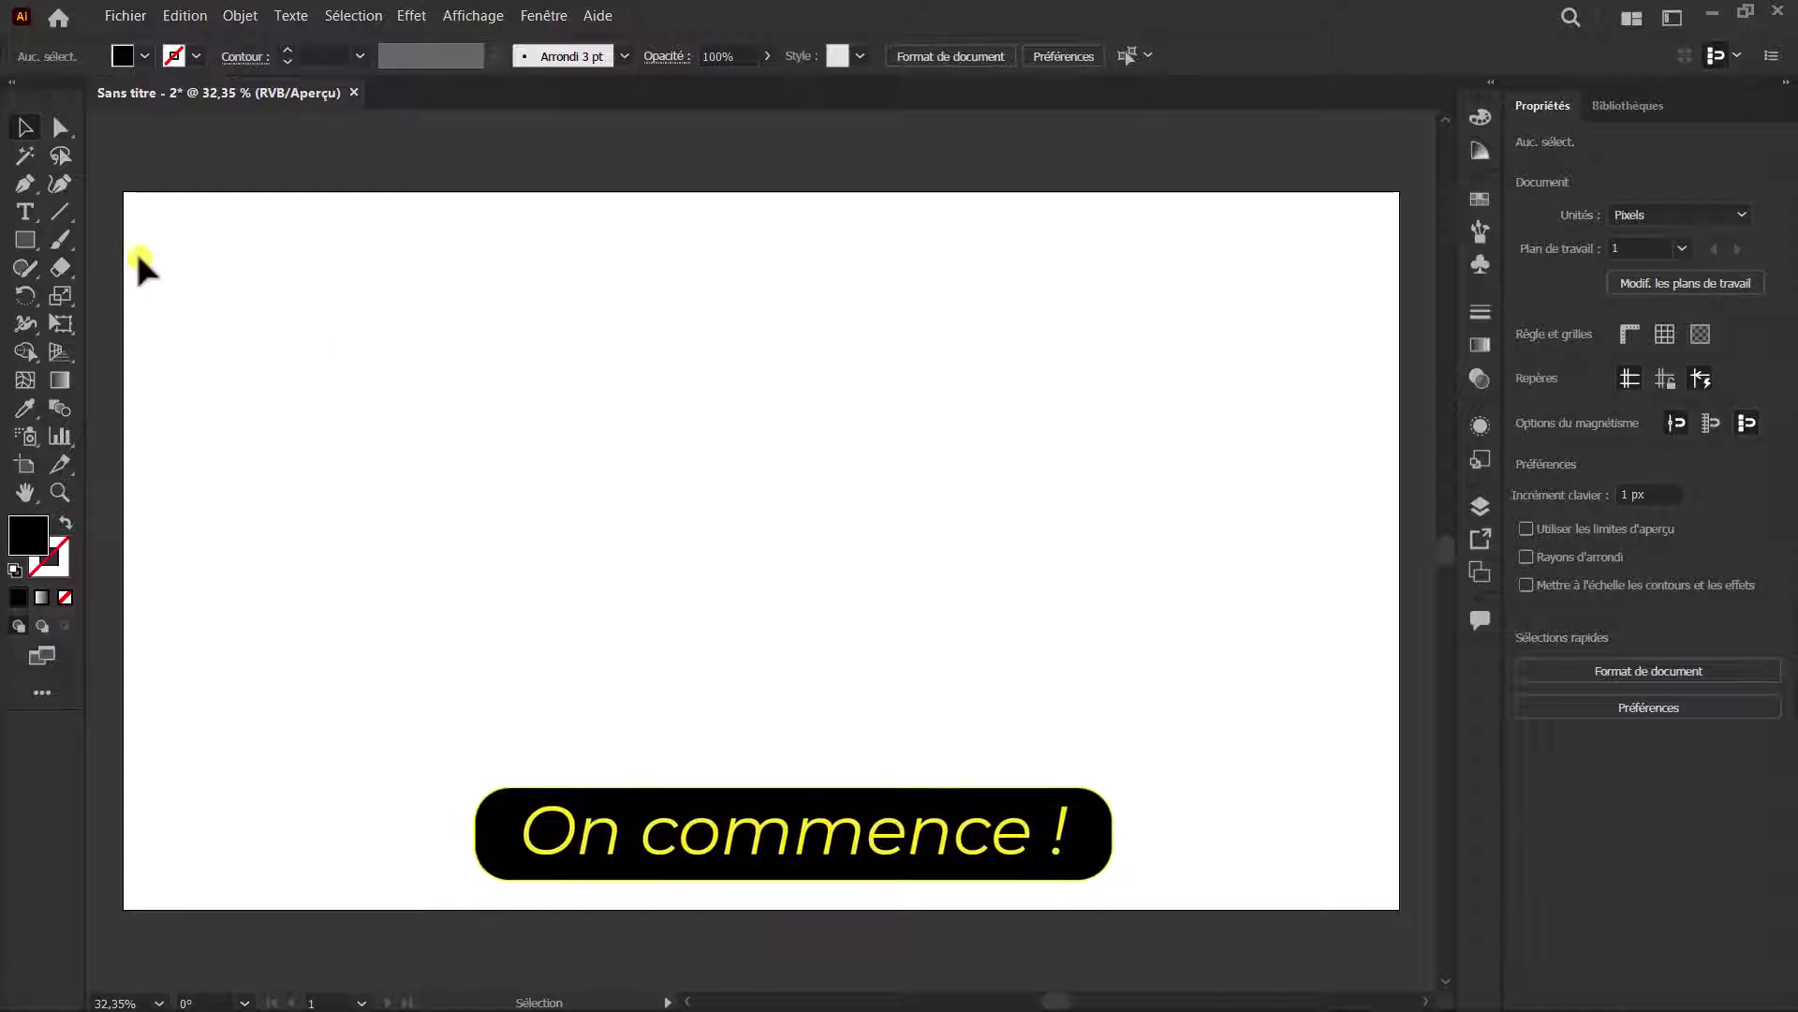
Draw a black 1920 × 1080 px rectangle covering the whole artboard and lock it as the background
left_click(25, 242)
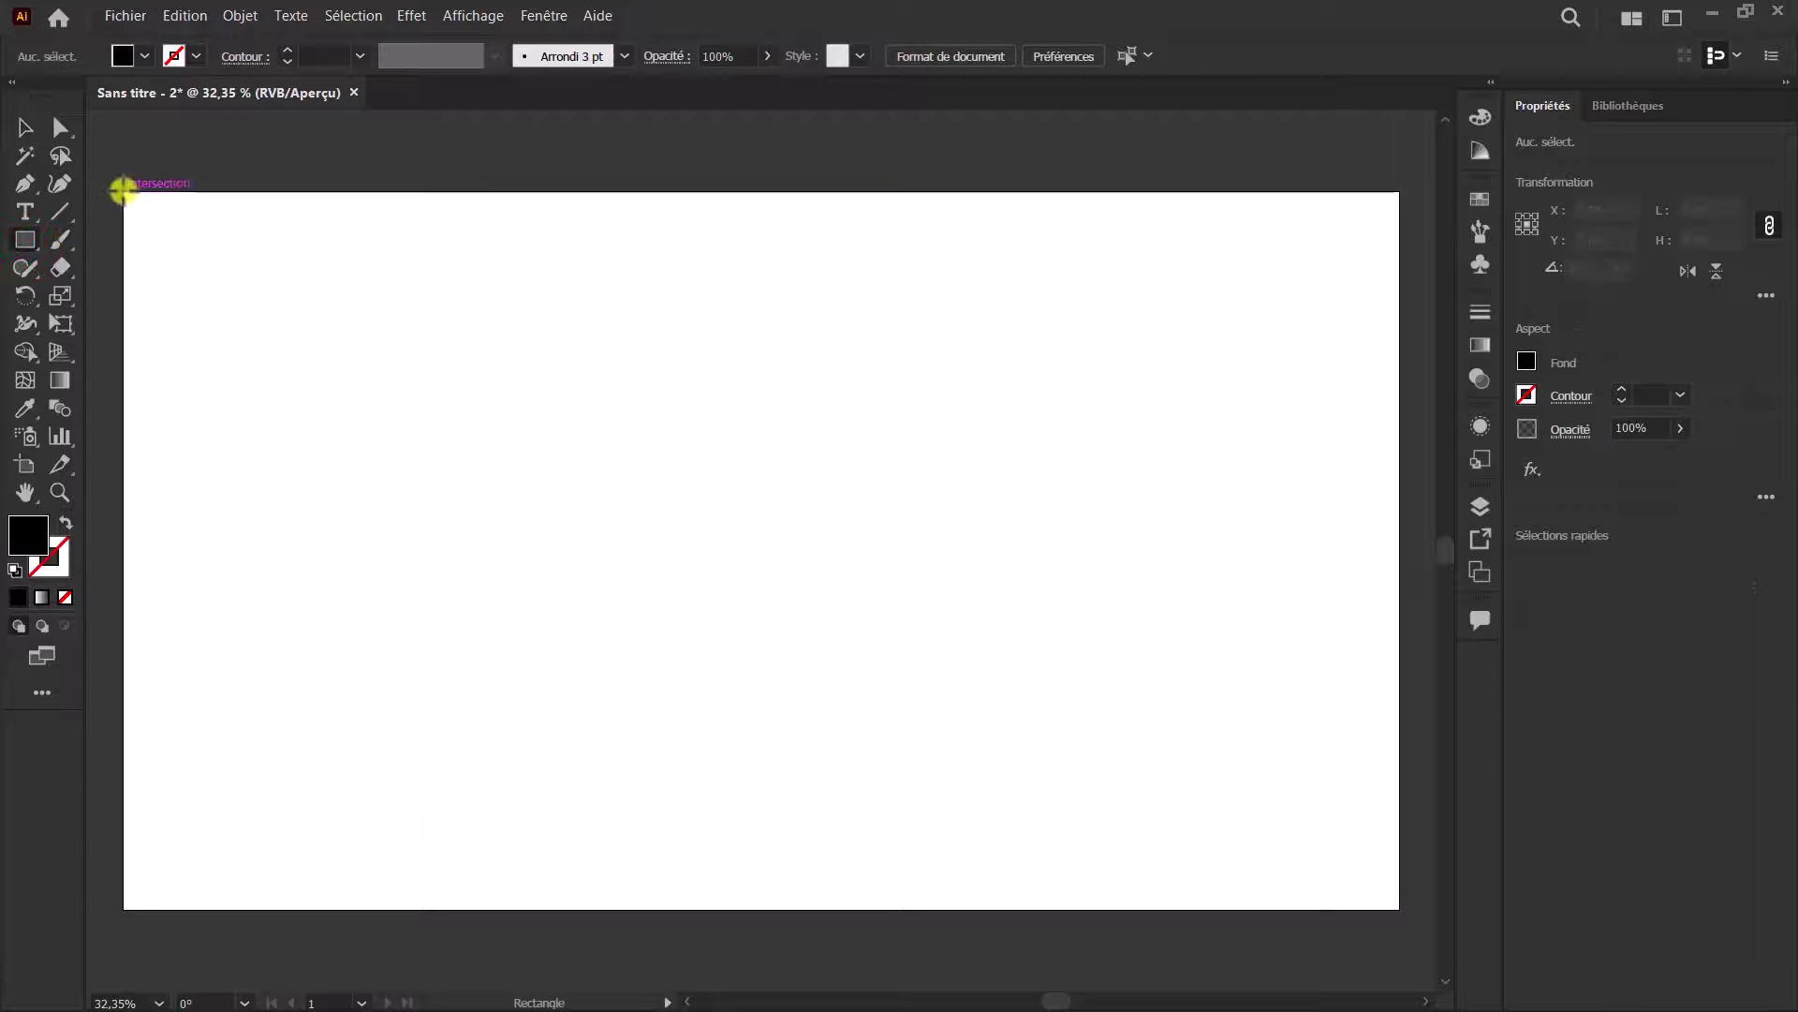
left_click_drag(123, 191, 1400, 908)
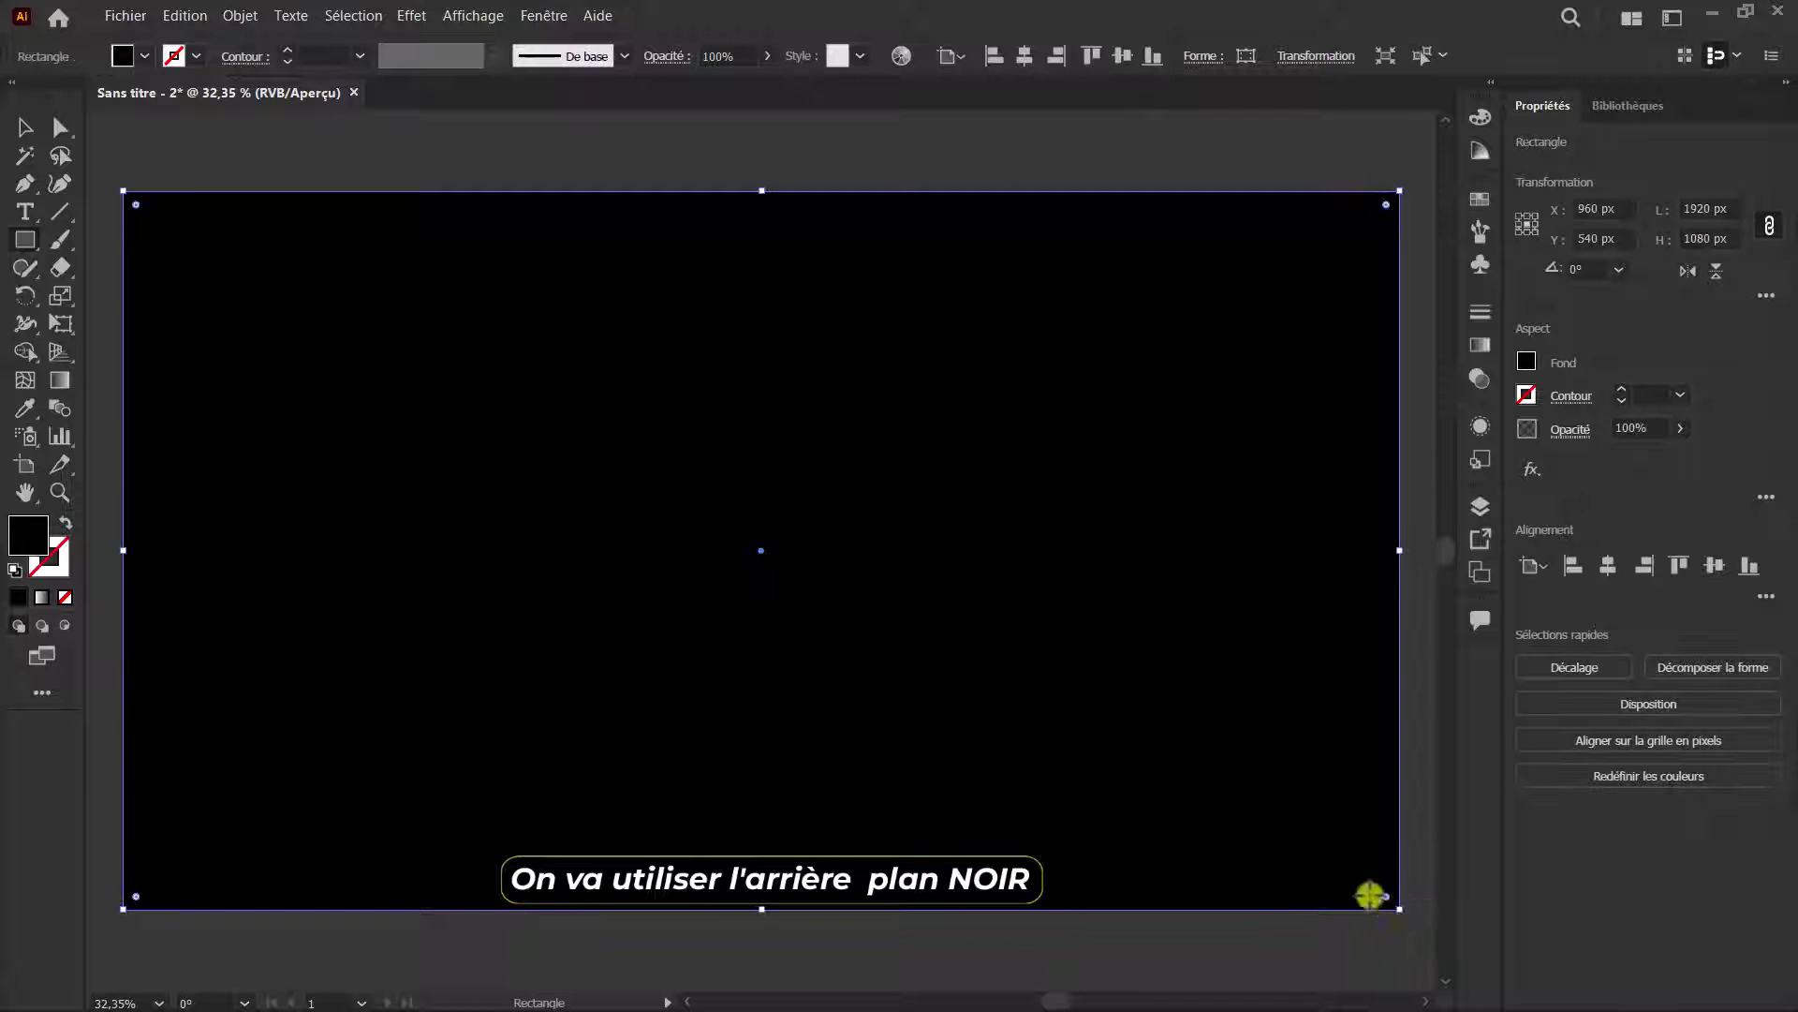
left_click(240, 16)
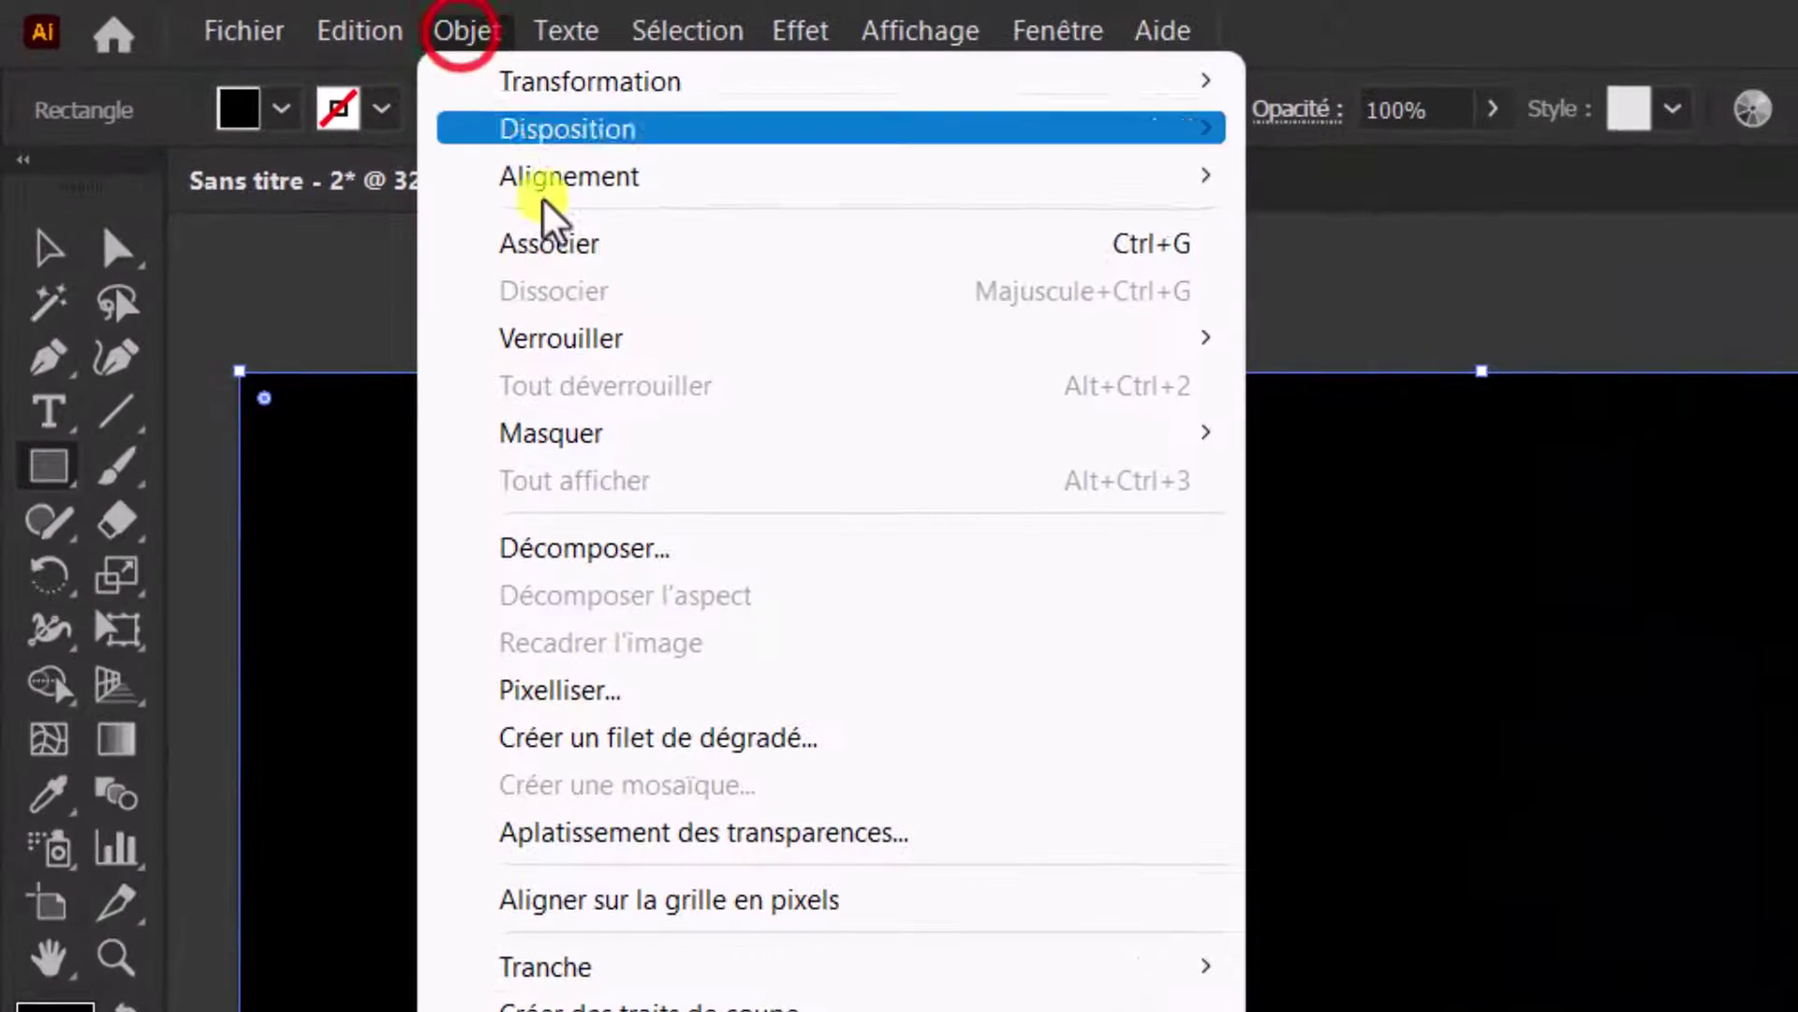
mouse_move(886, 346)
left_click(1337, 339)
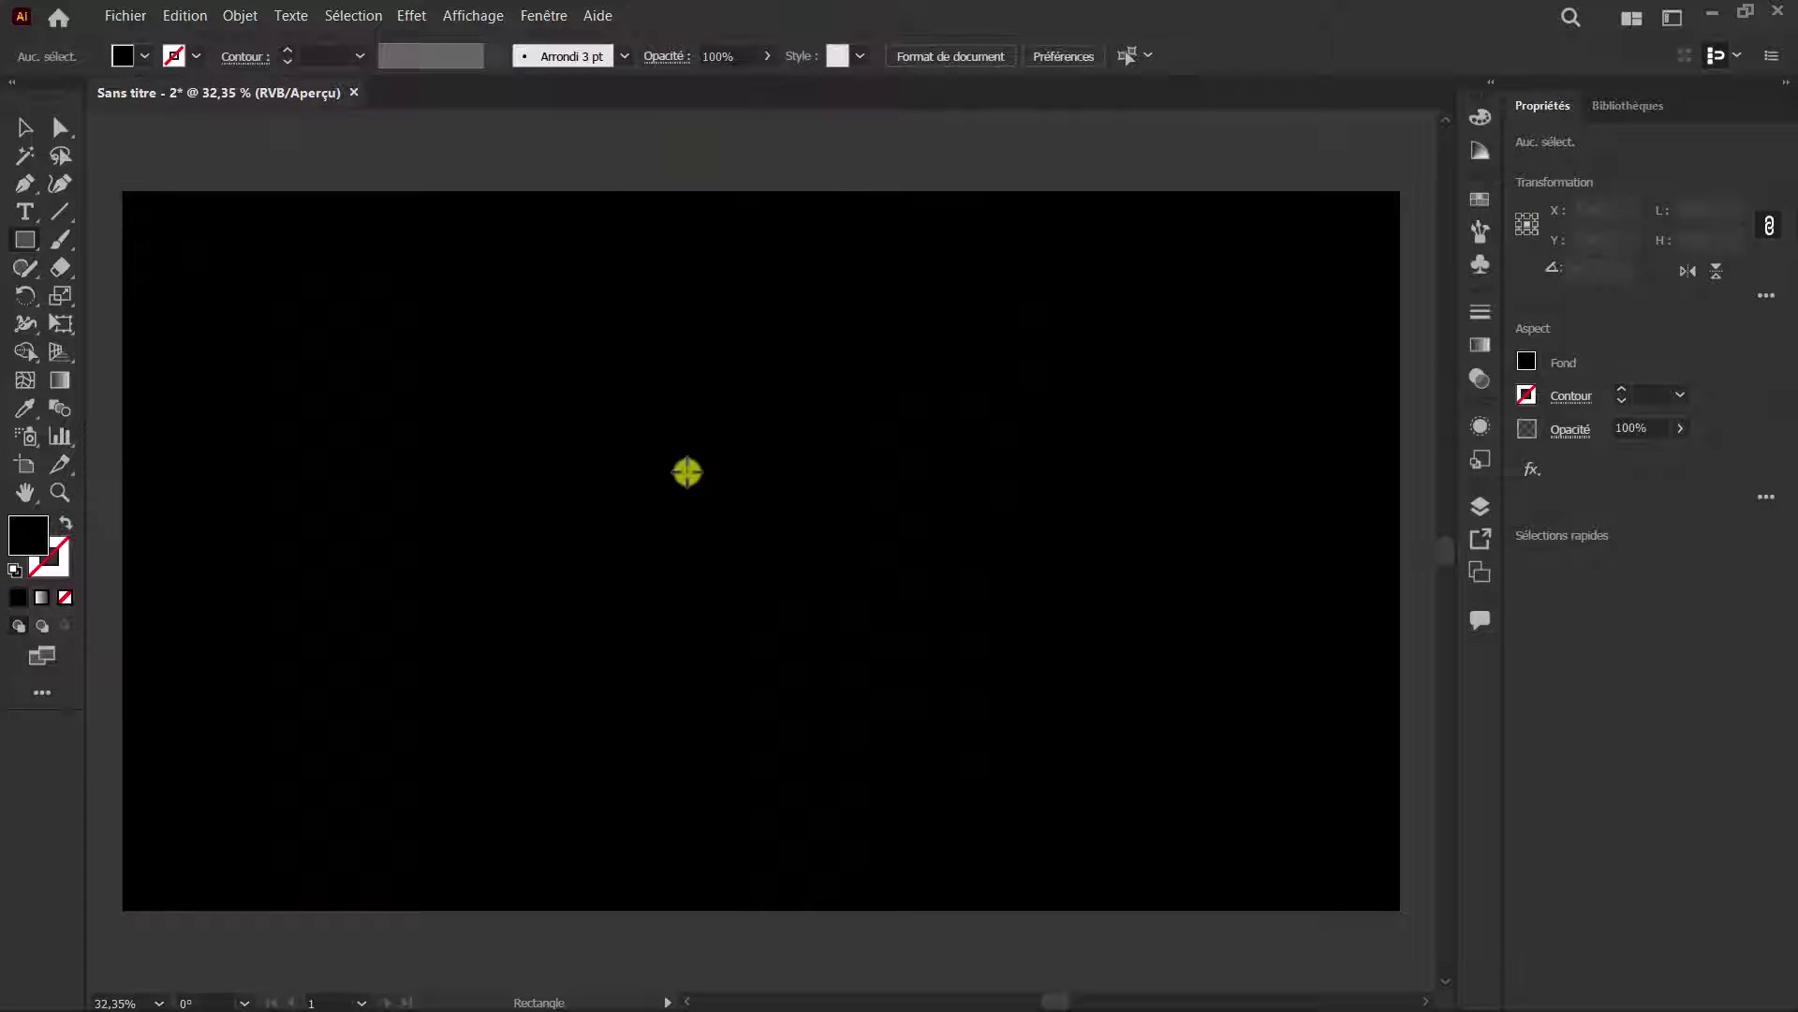
Draw a circle about 343 px in diameter with a white FFFFFF fill, slightly left of the artboard's centre
left_click_drag(28, 245, 113, 295)
double_click(31, 544)
left_click_drag(317, 610, 271, 550)
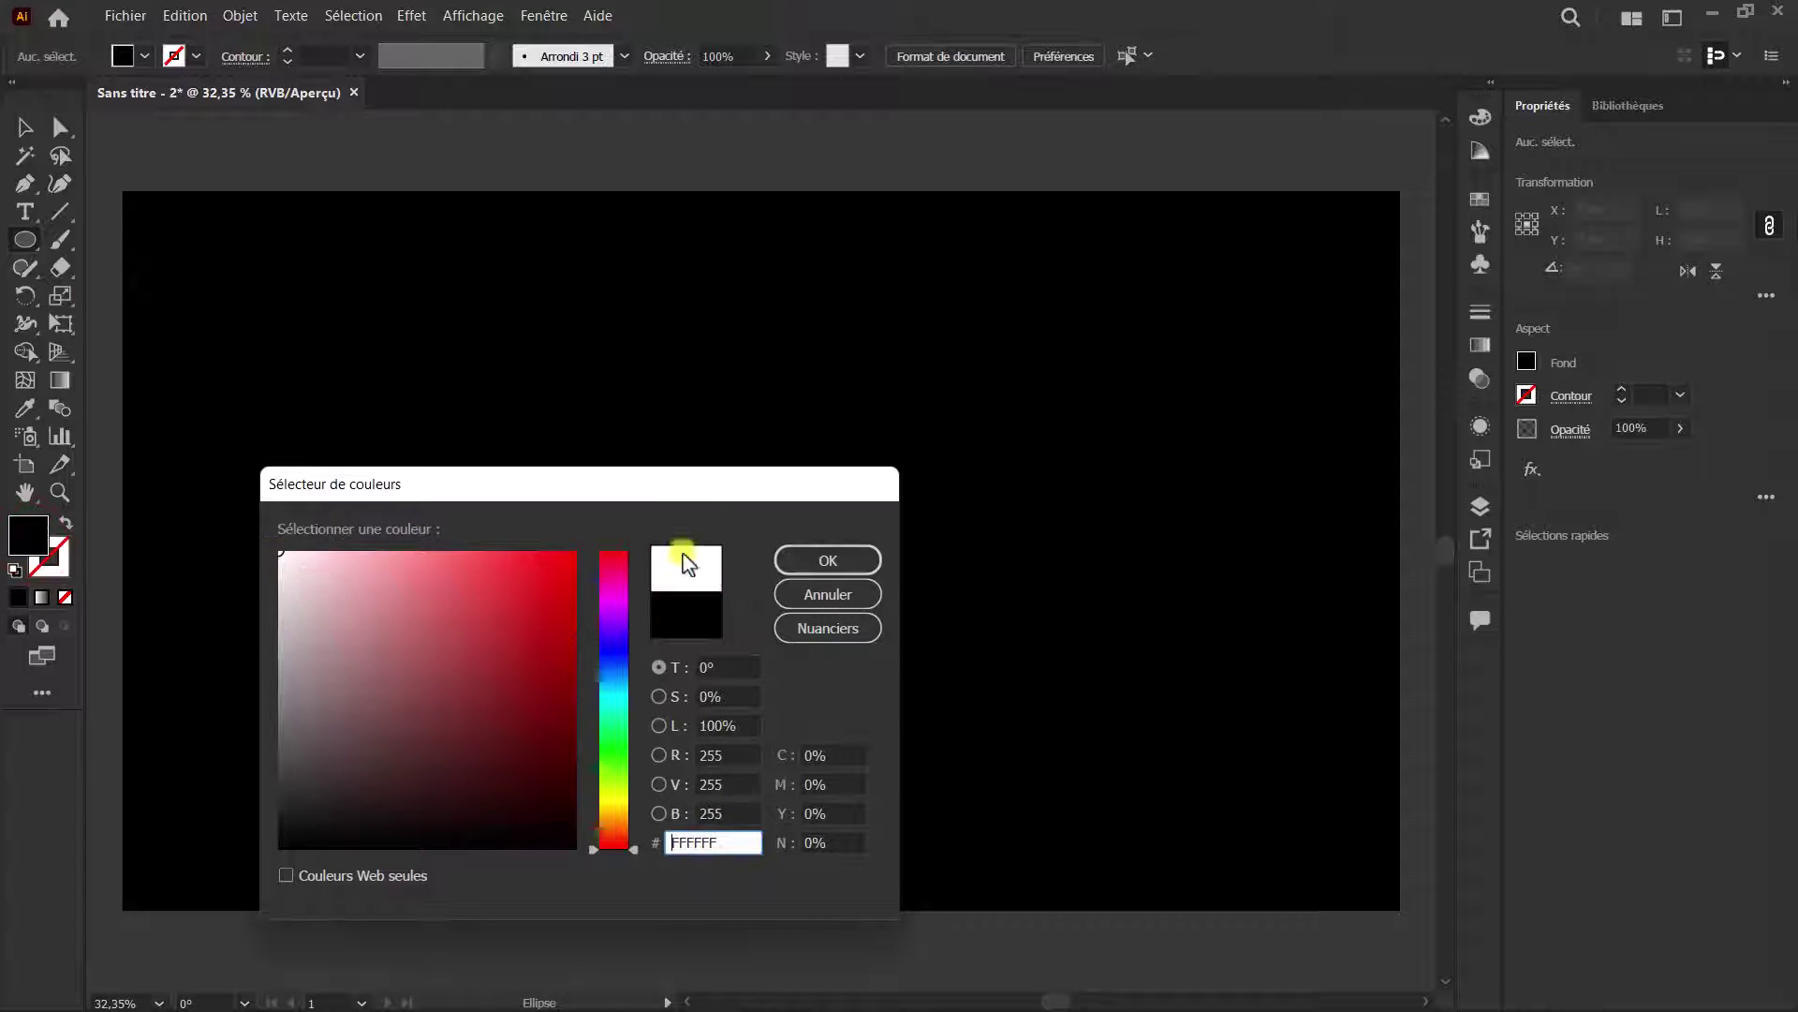
left_click(800, 557)
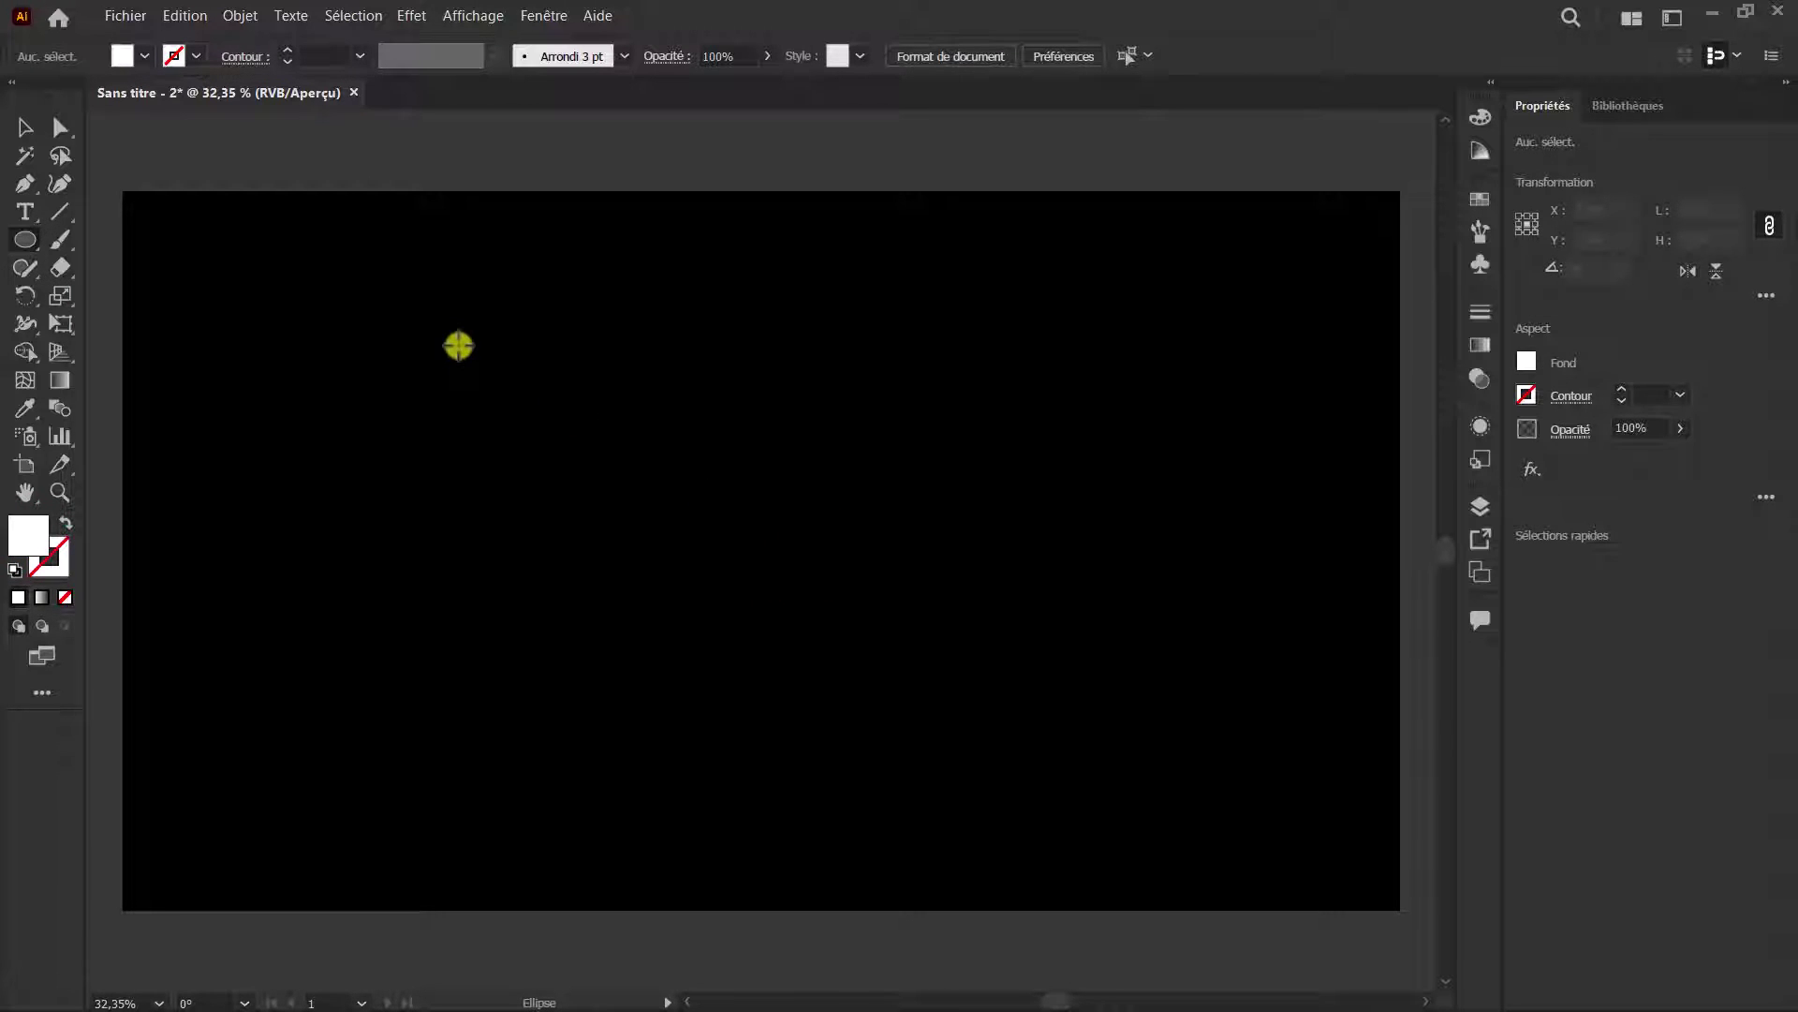
left_click_drag(478, 414, 706, 597)
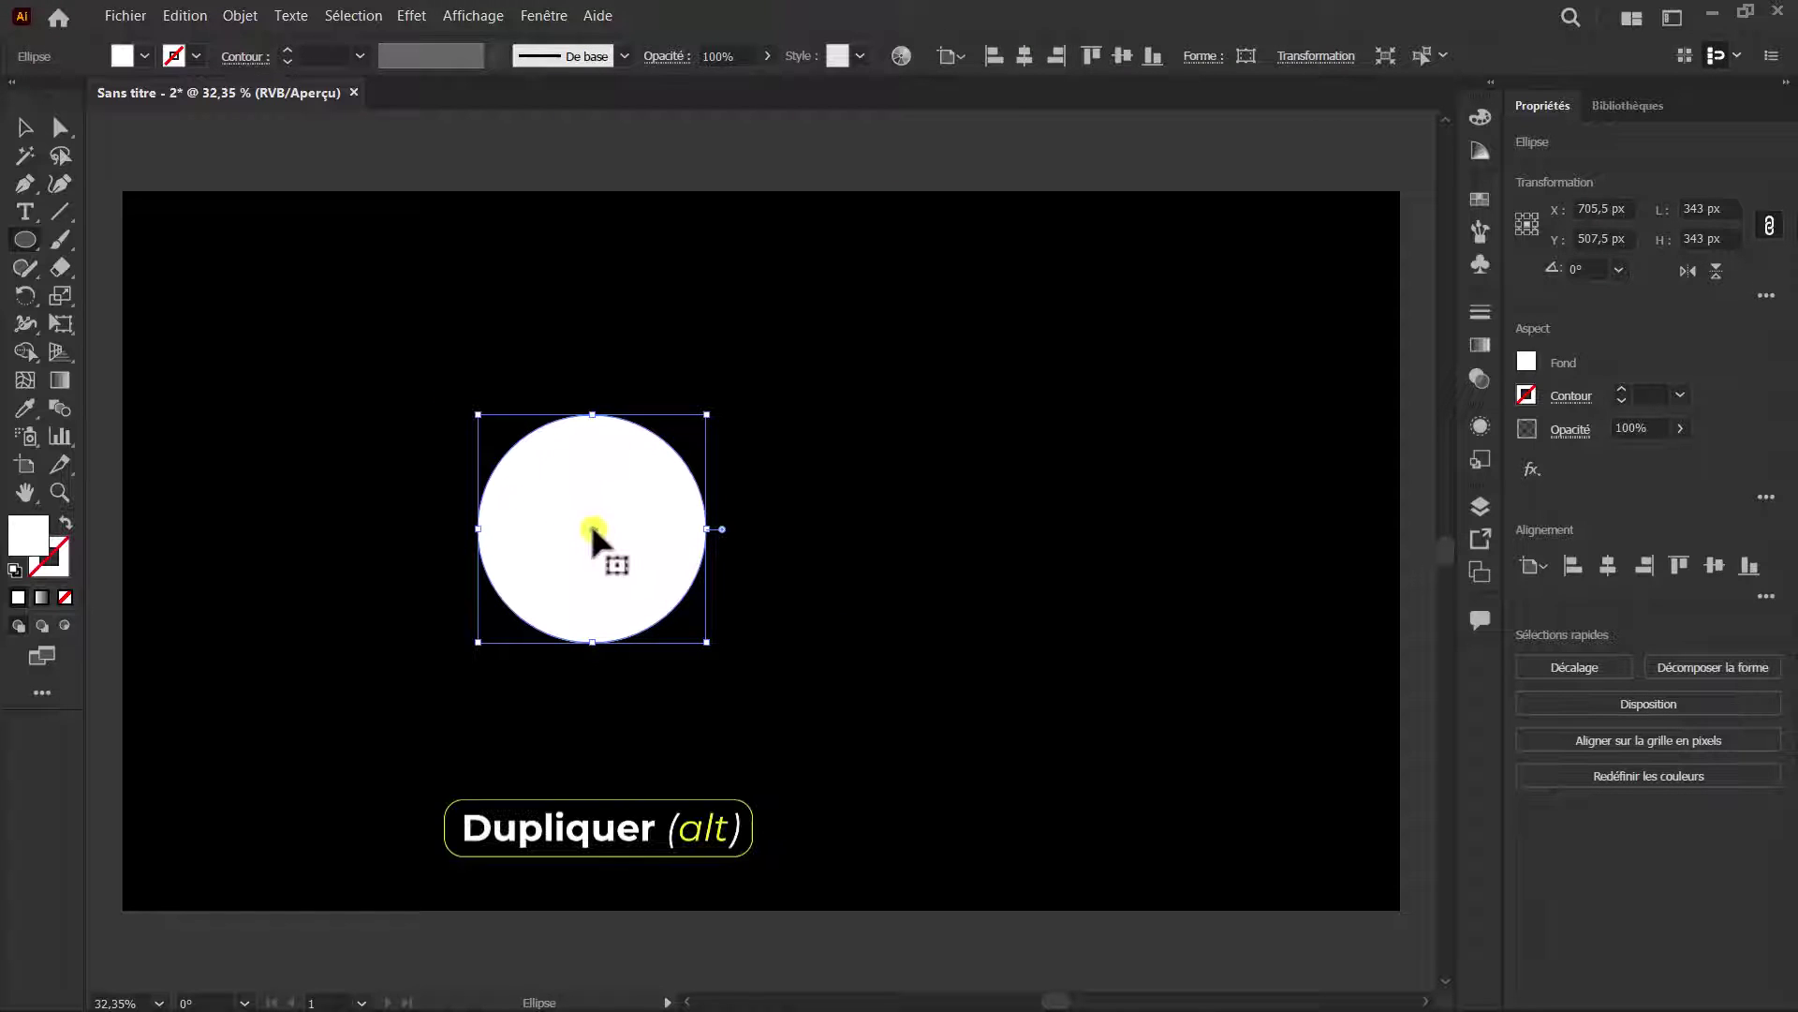
Duplicate the circle about 172 px to its right and intersect both circles into a single leaf shape
left_click_drag(594, 528, 705, 529)
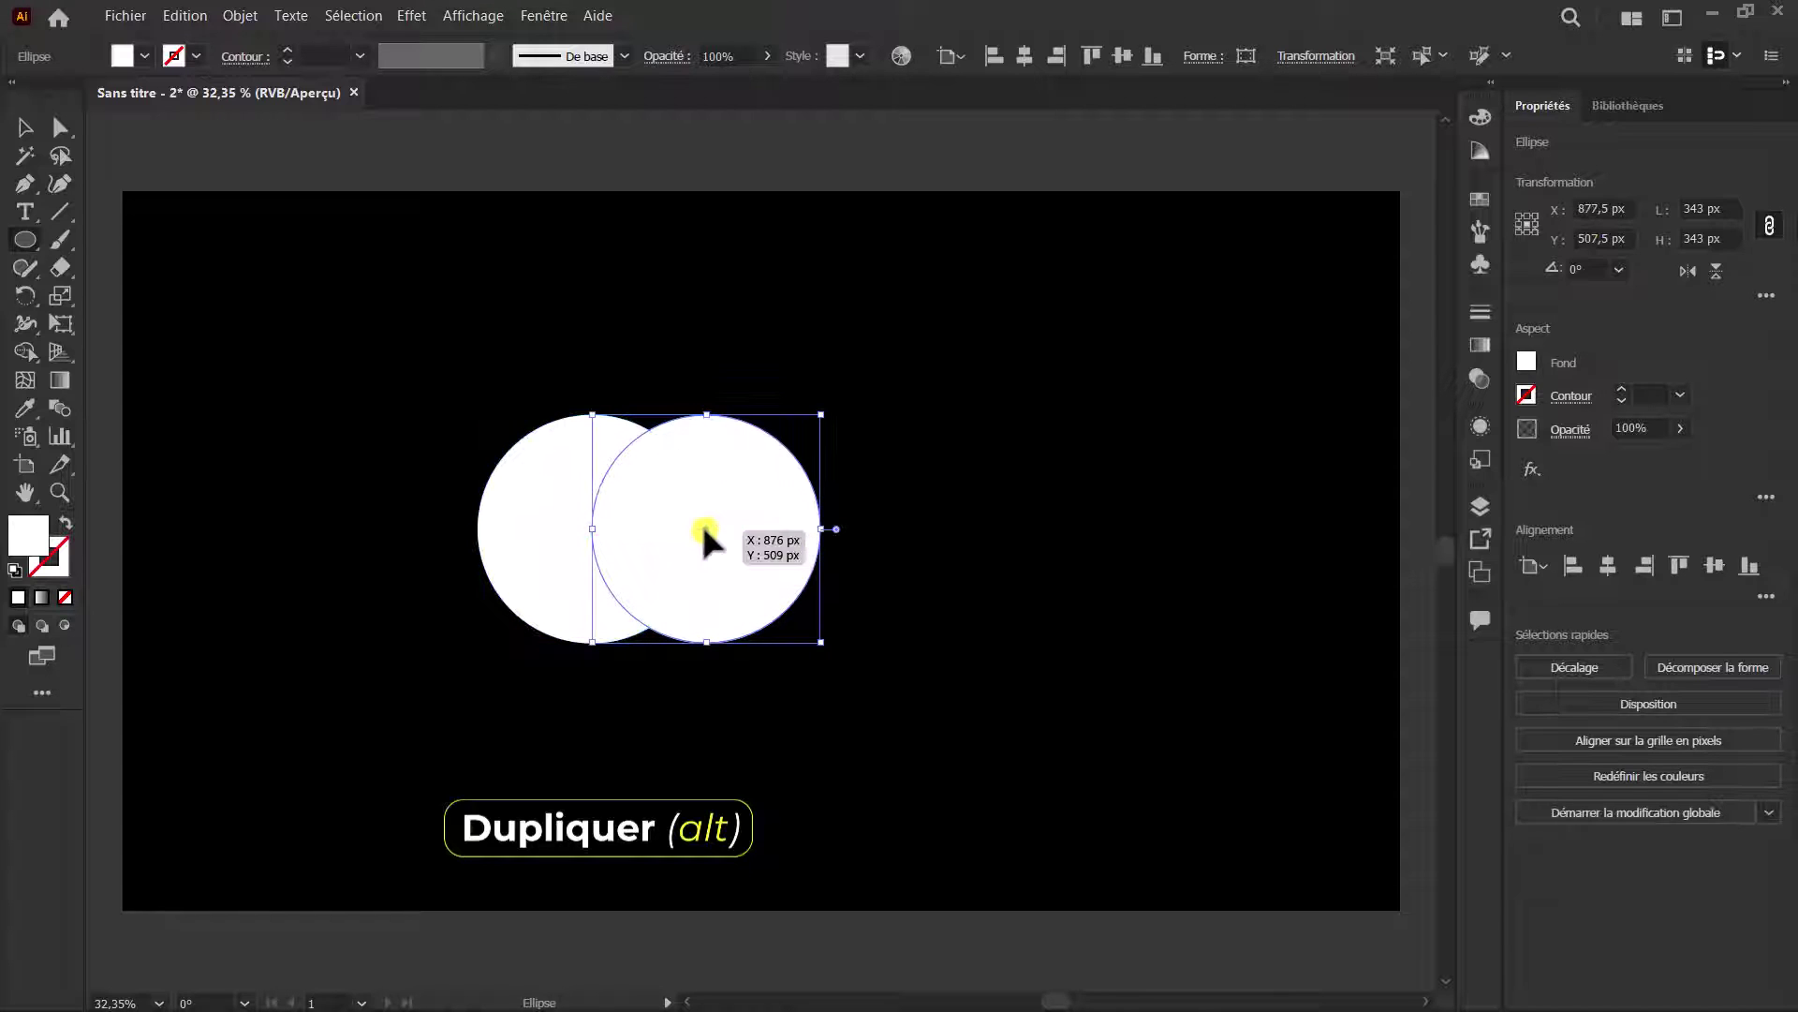
key("v")
left_click_drag(483, 369, 807, 609)
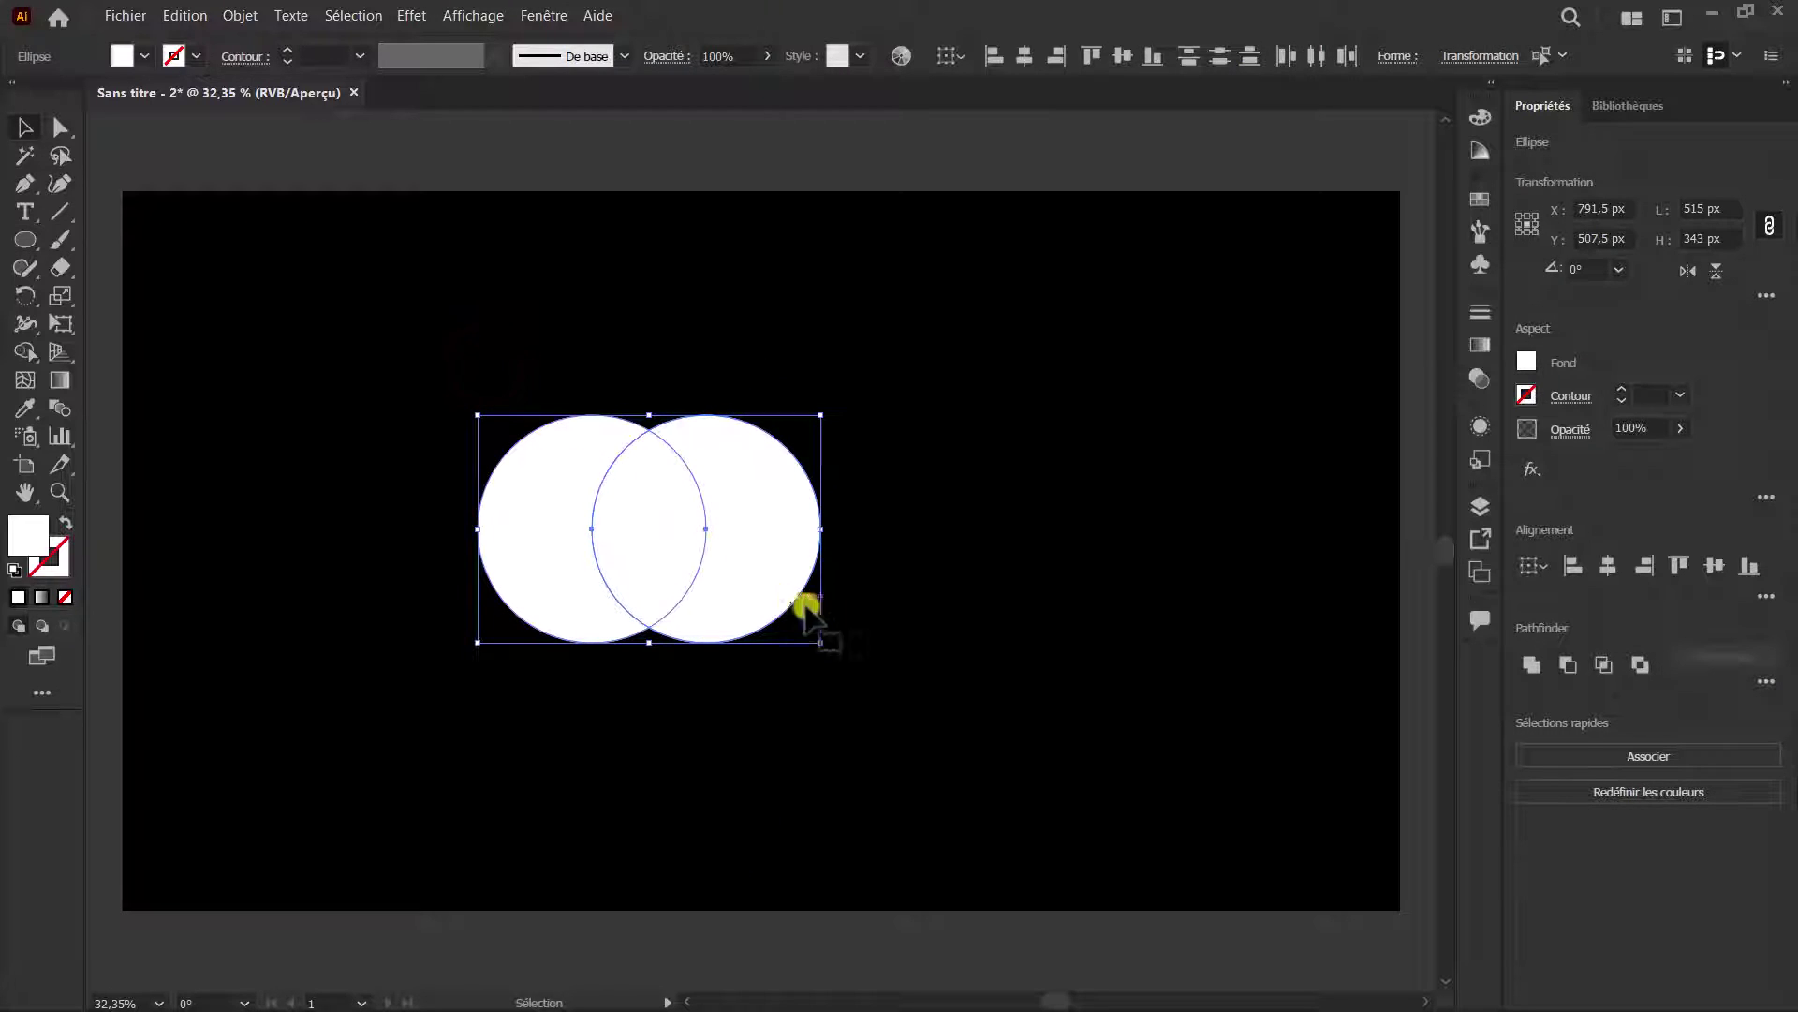
left_click(1600, 663)
Paste a copy of the leaf in place, shrink it to about 130 px high at the lower tip, fill it black and narrow it
key("ctrl+c")
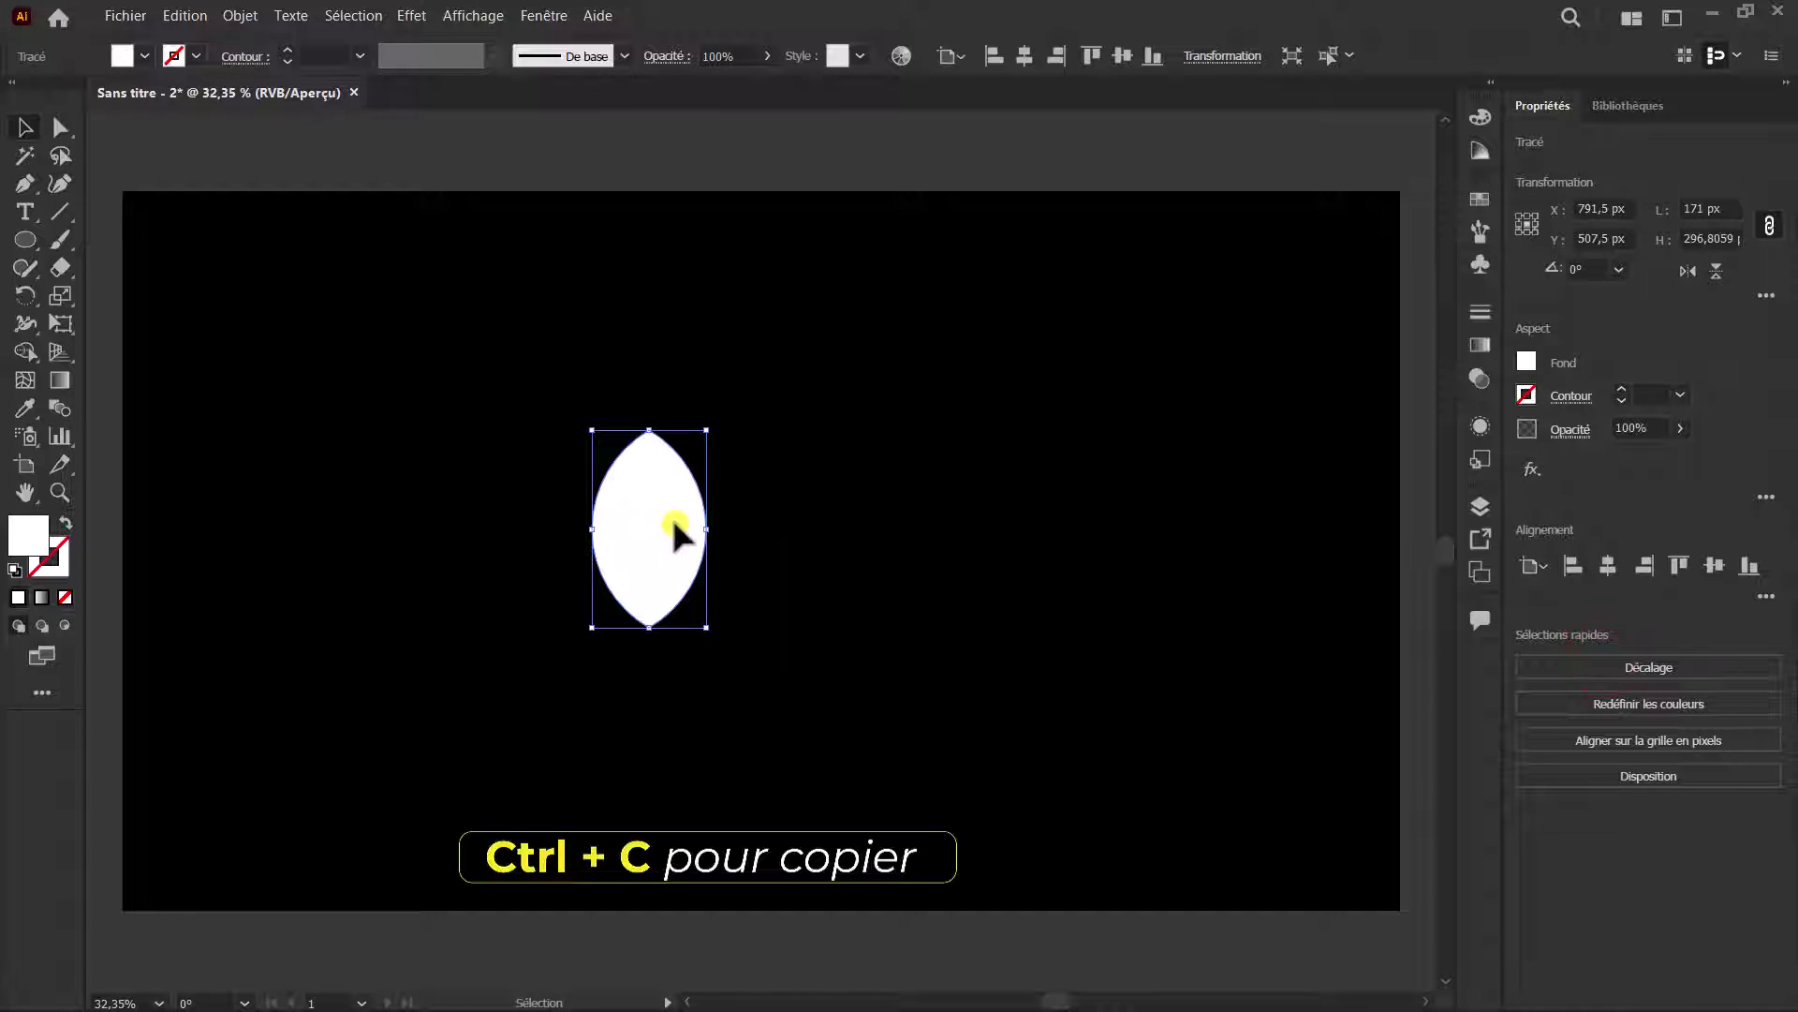
key("ctrl+shift+v")
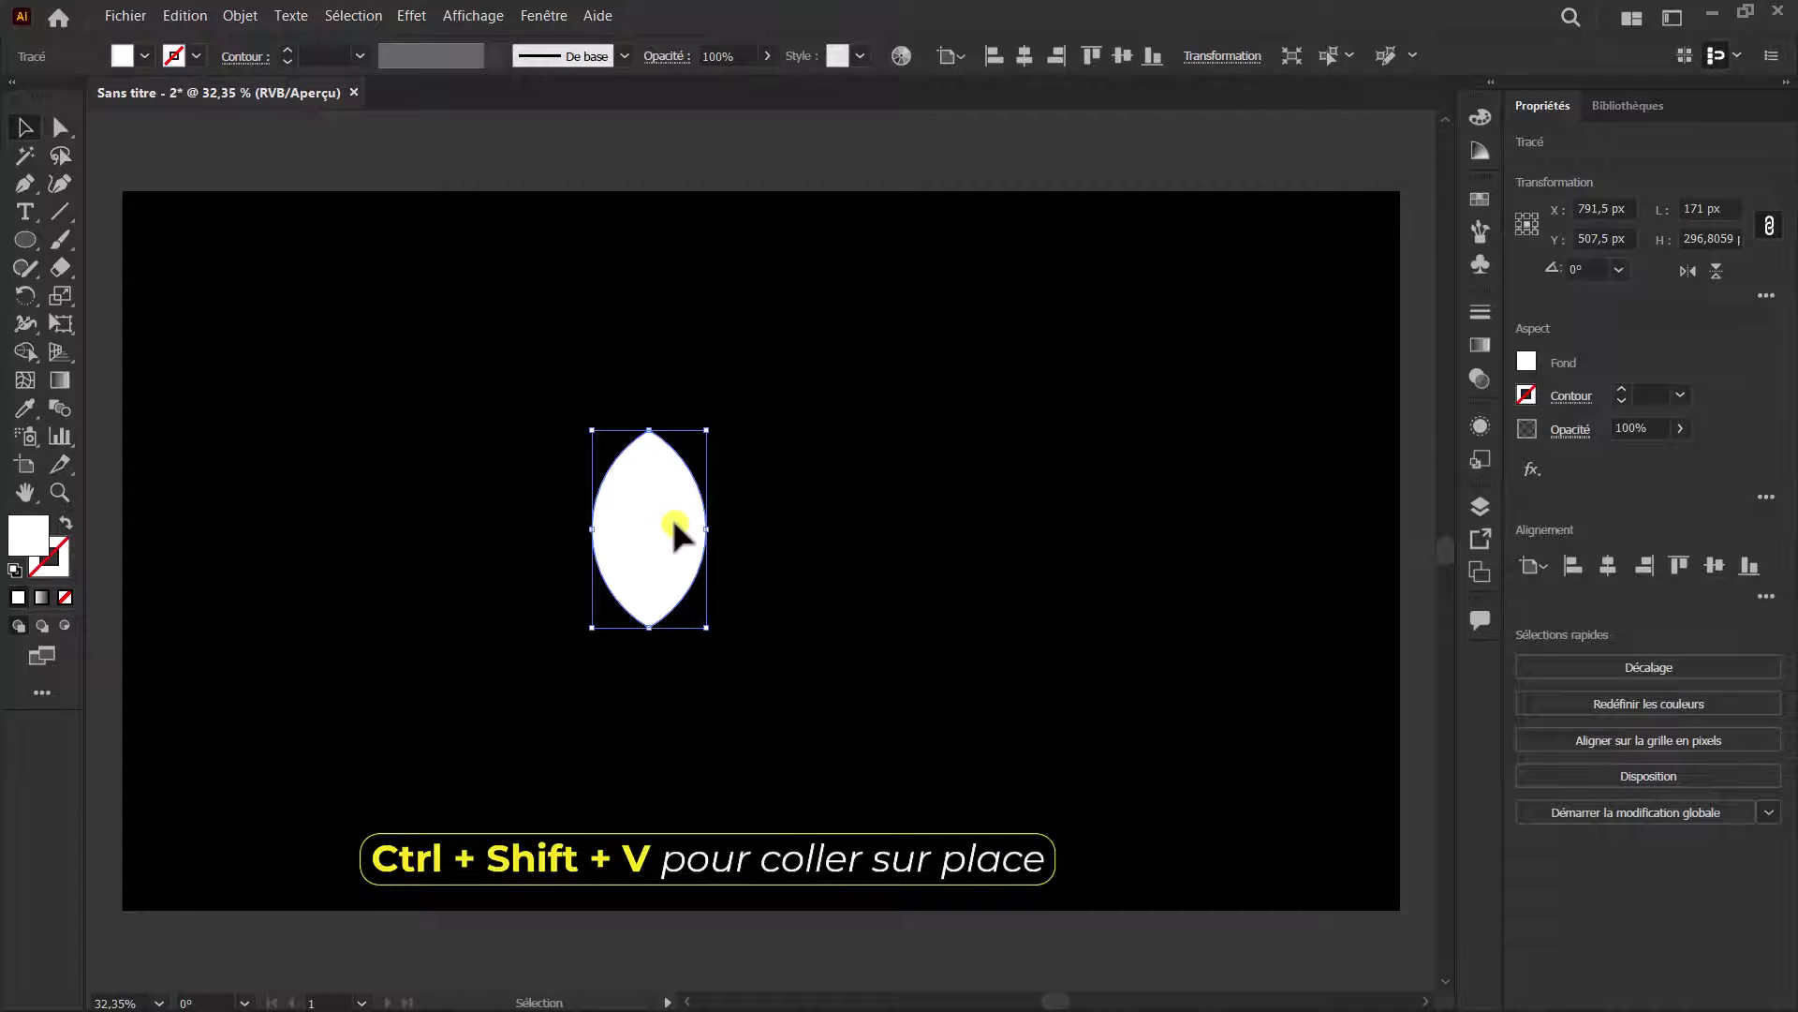
left_click_drag(649, 430, 655, 541)
double_click(37, 539)
left_click_drag(353, 683, 257, 870)
left_click(796, 564)
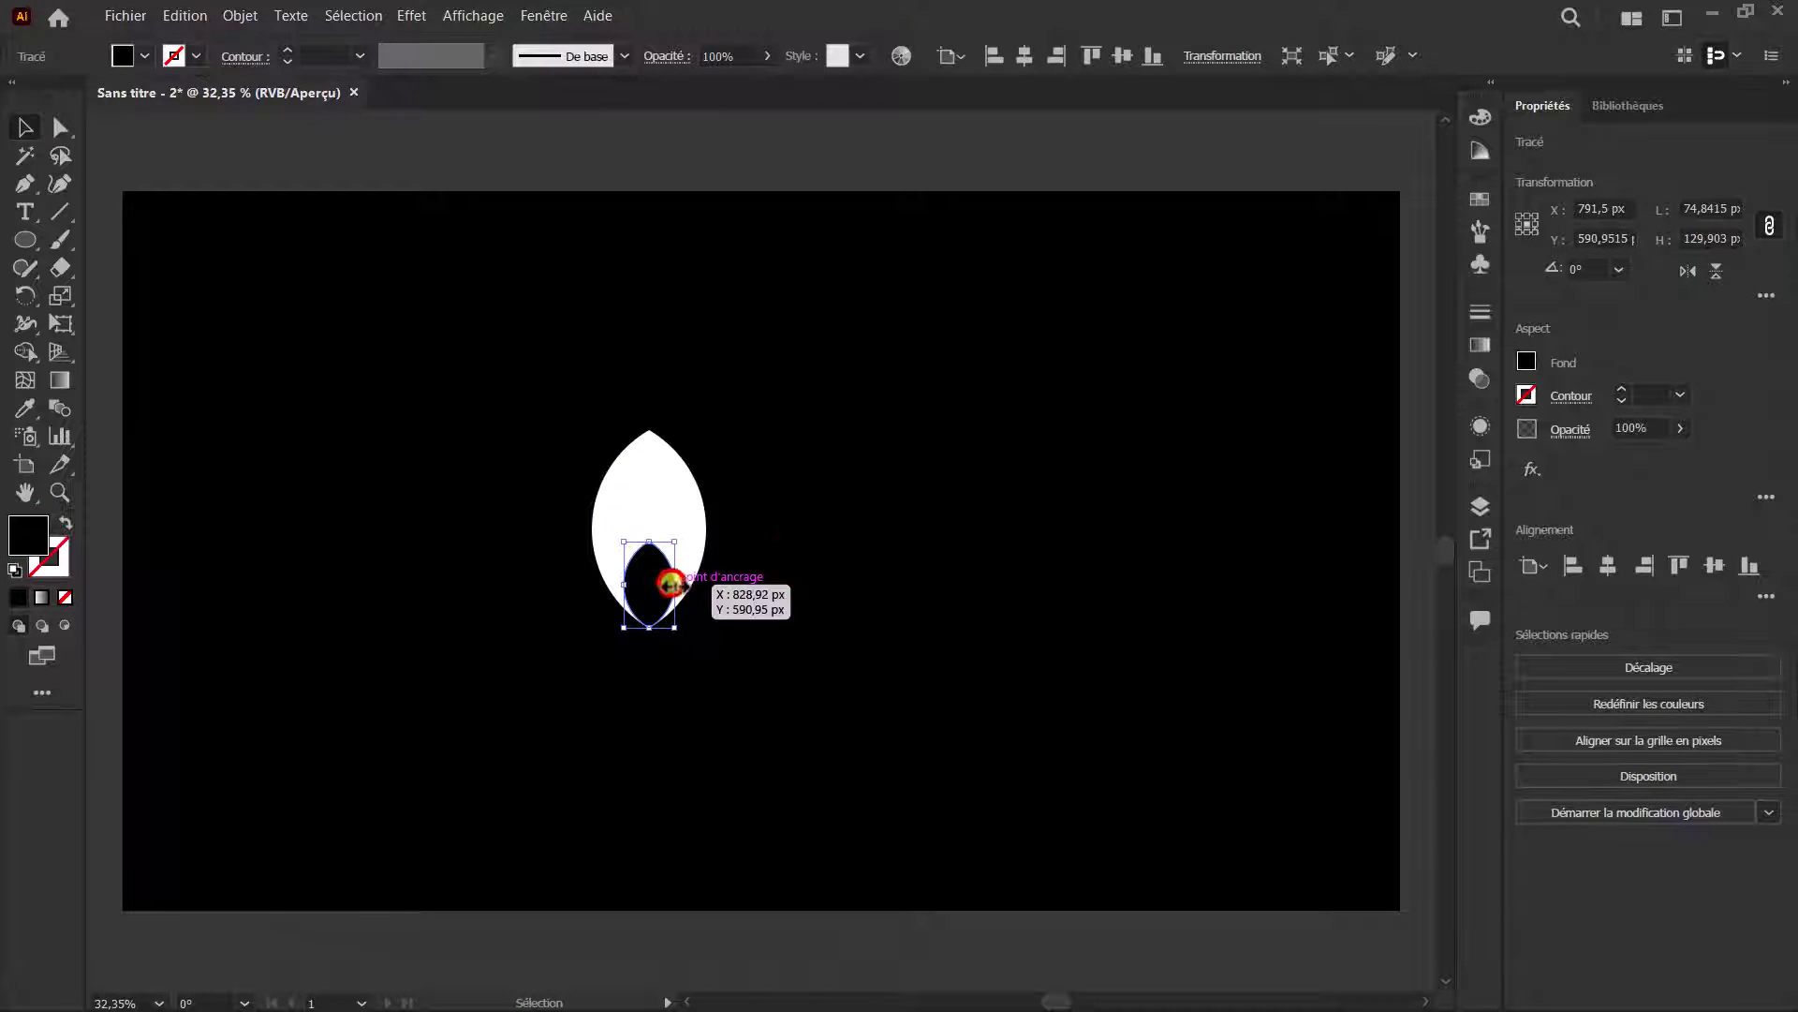
left_click_drag(670, 584, 644, 602)
Group the white leaf with its black inner shape and place a duplicate of about 101 × 175 px near the artboard's left edge
left_click_drag(587, 411, 723, 628)
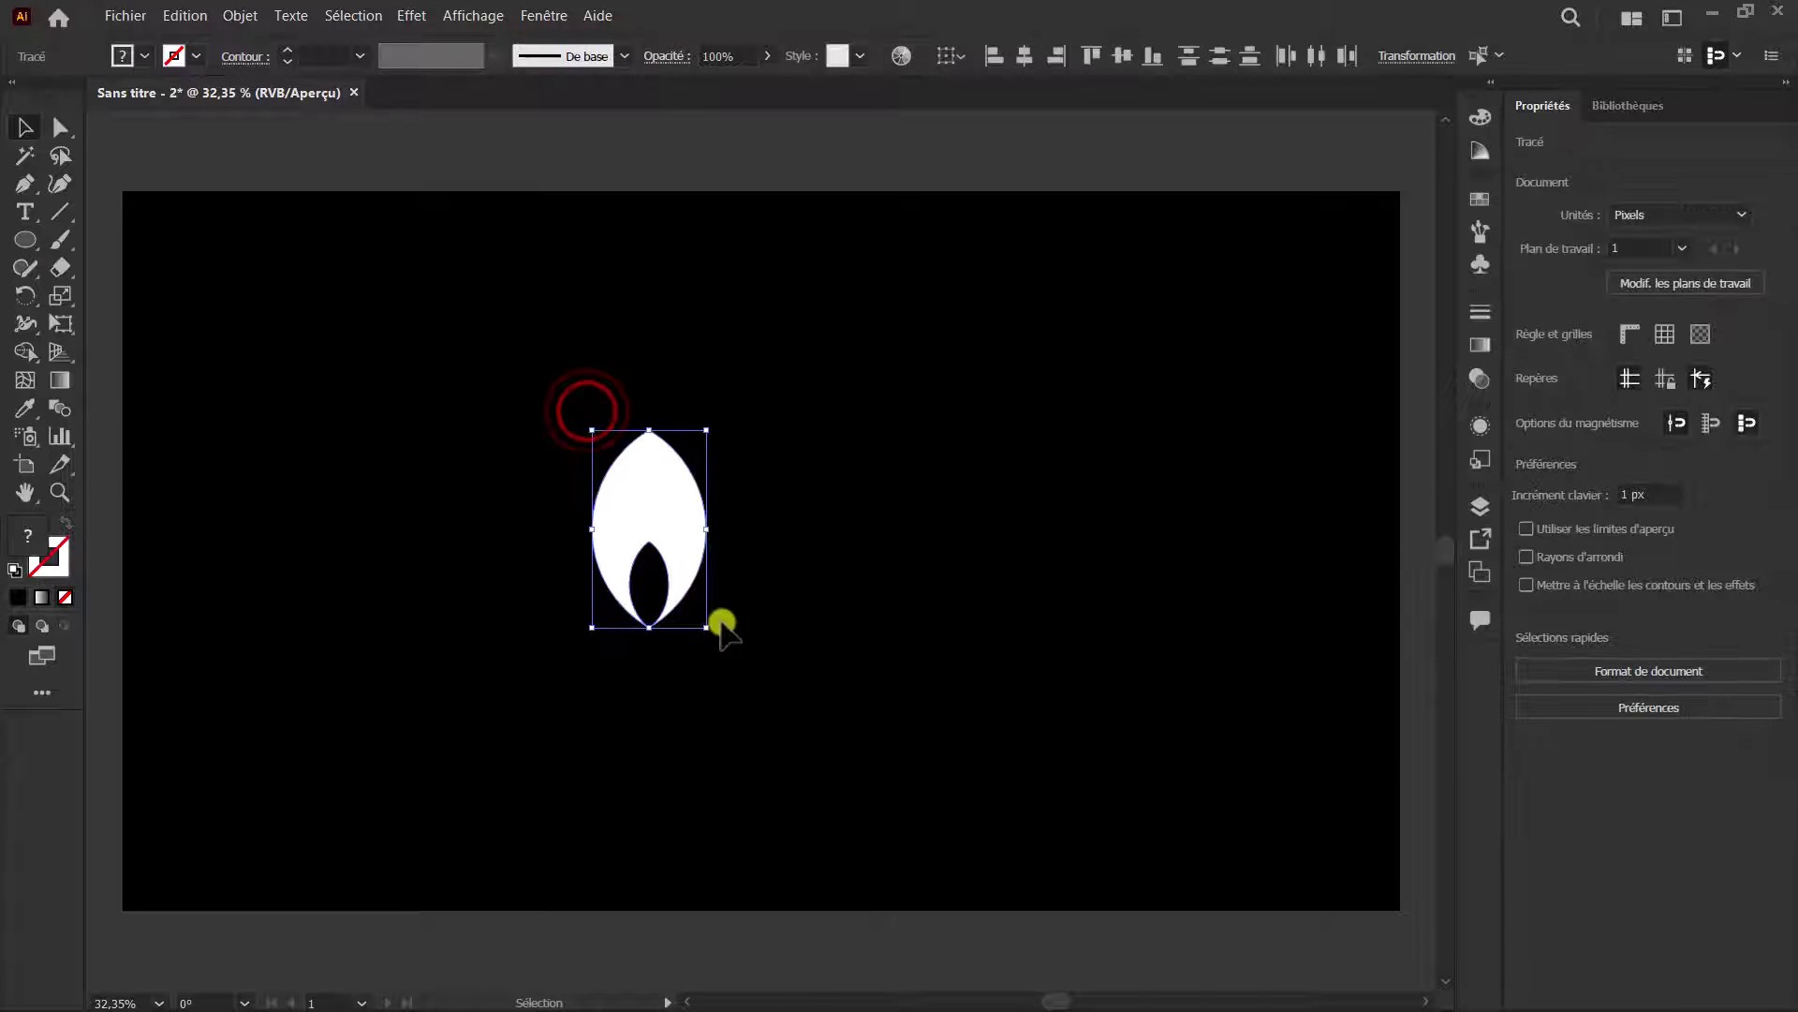
right_click(643, 514)
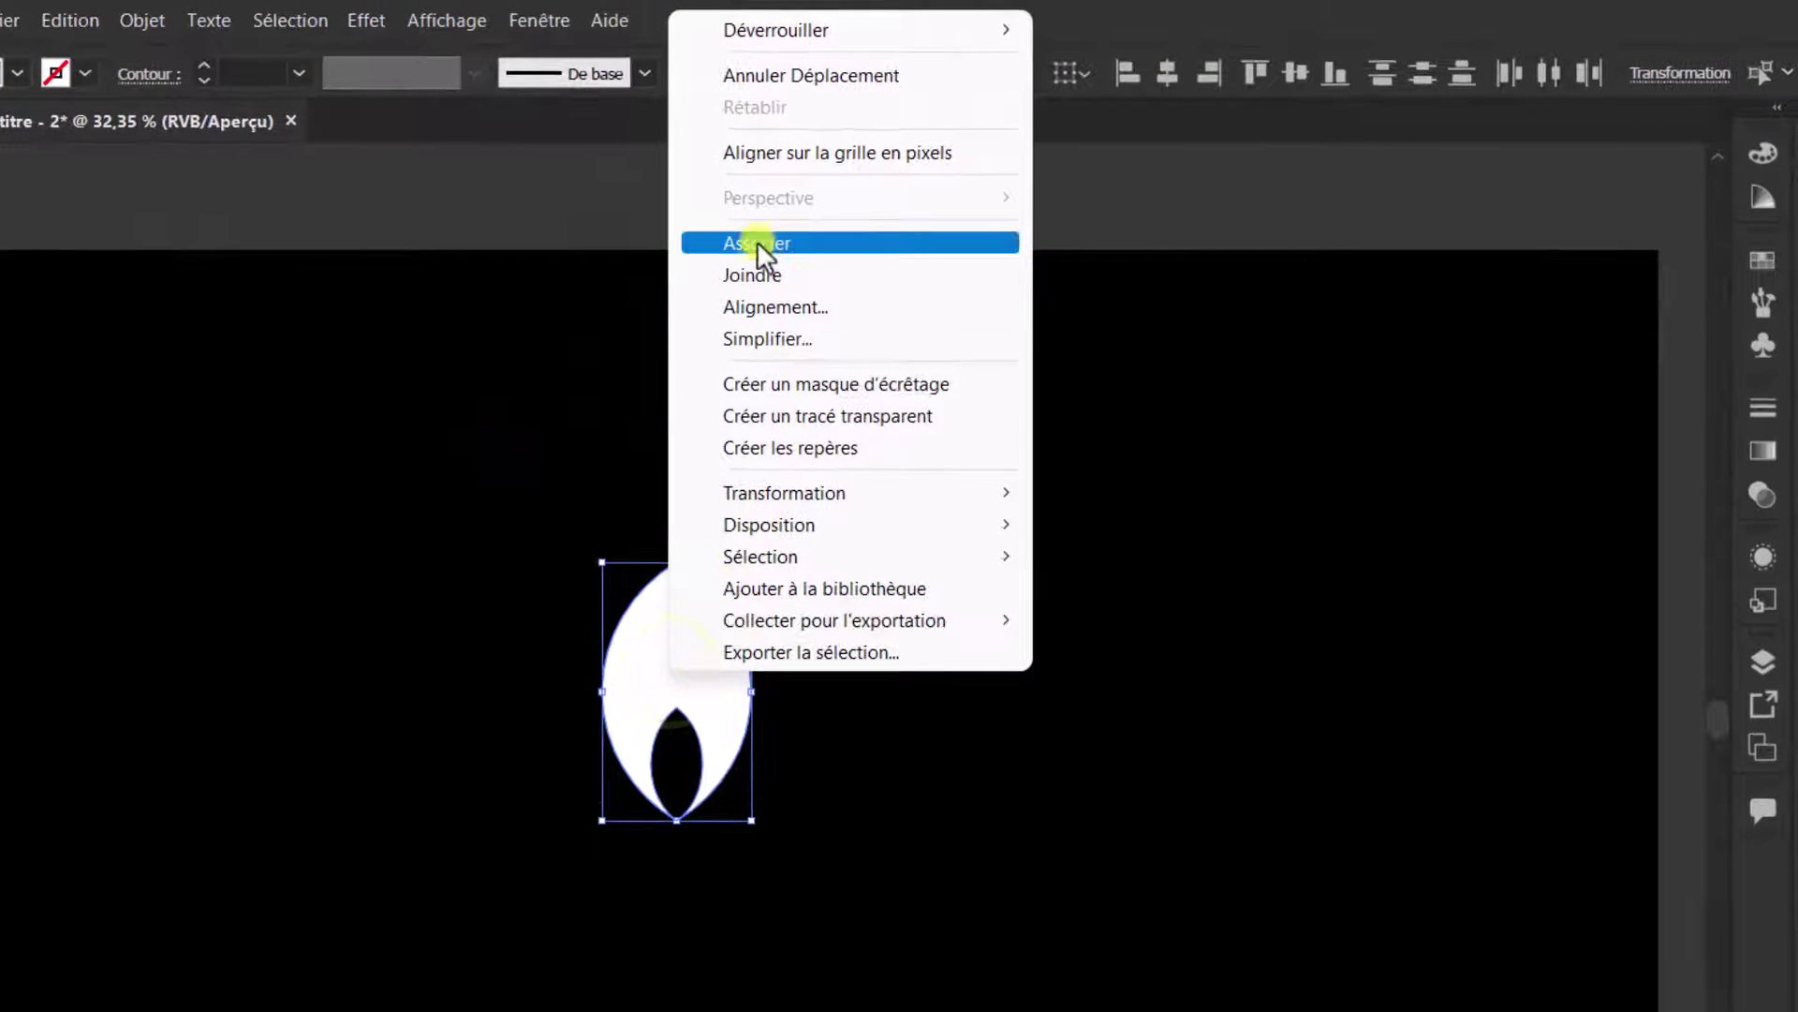
left_click(757, 240)
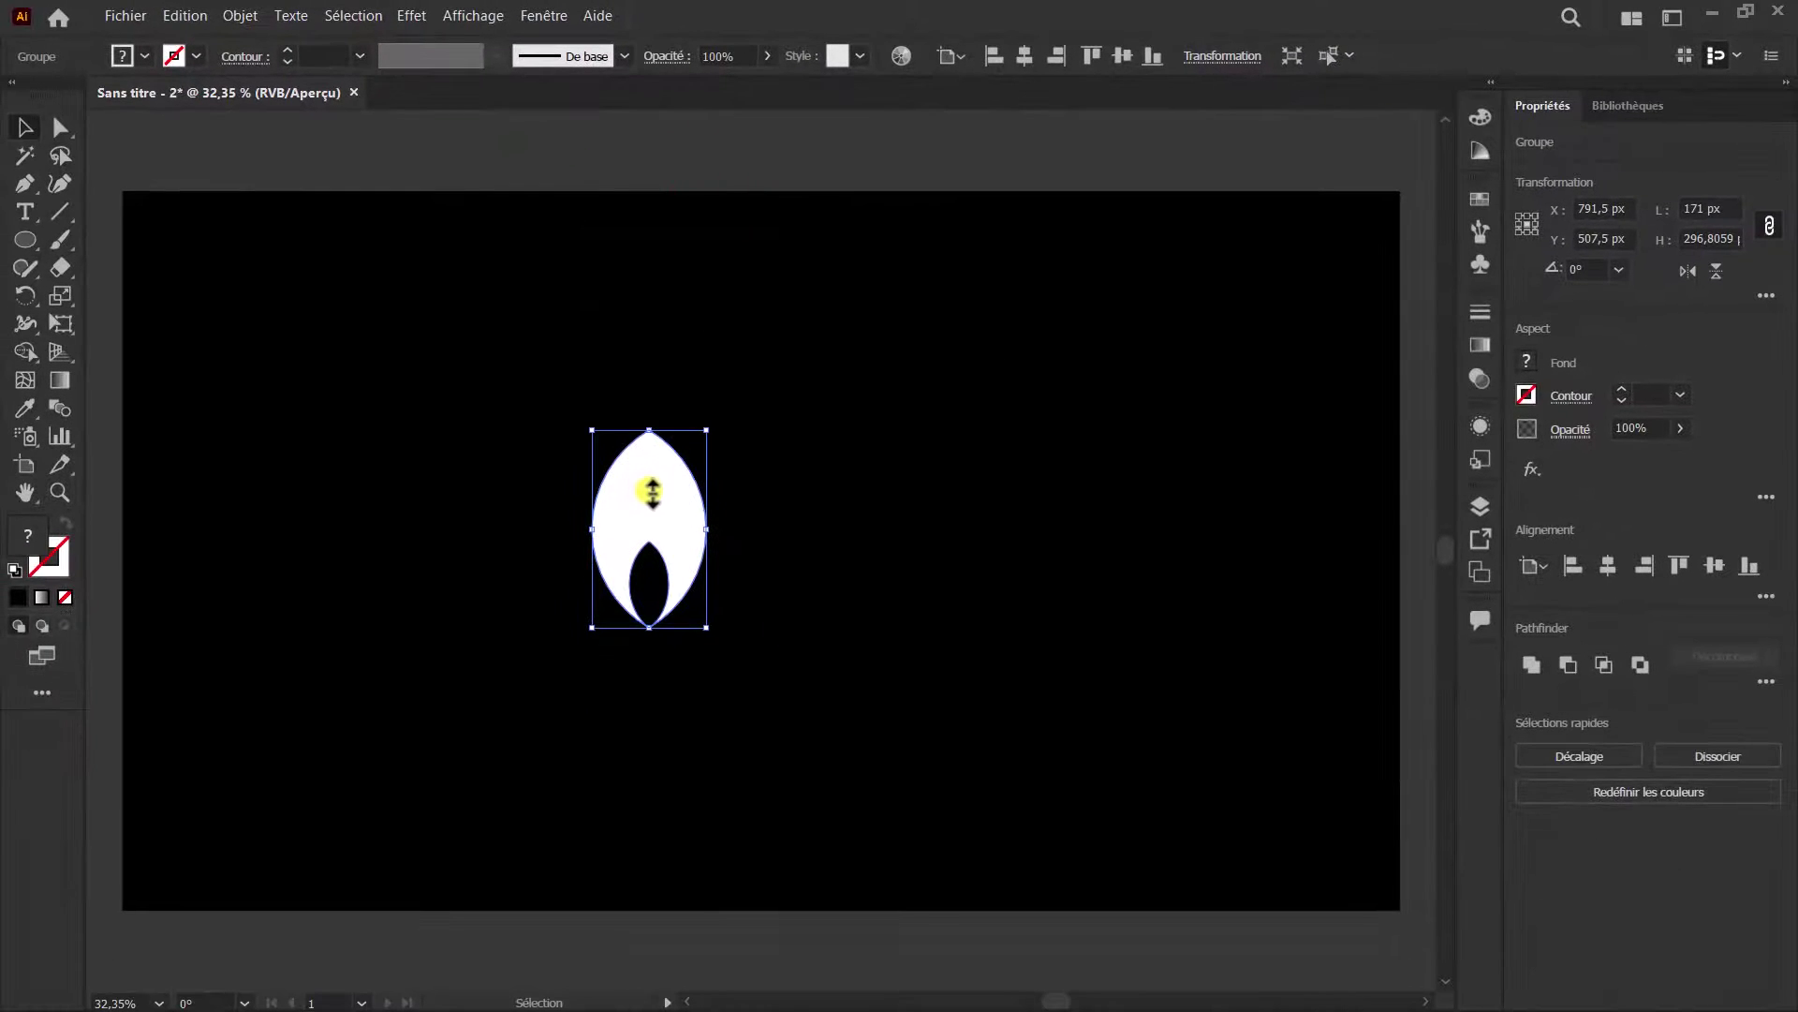
left_click_drag(653, 491, 211, 530)
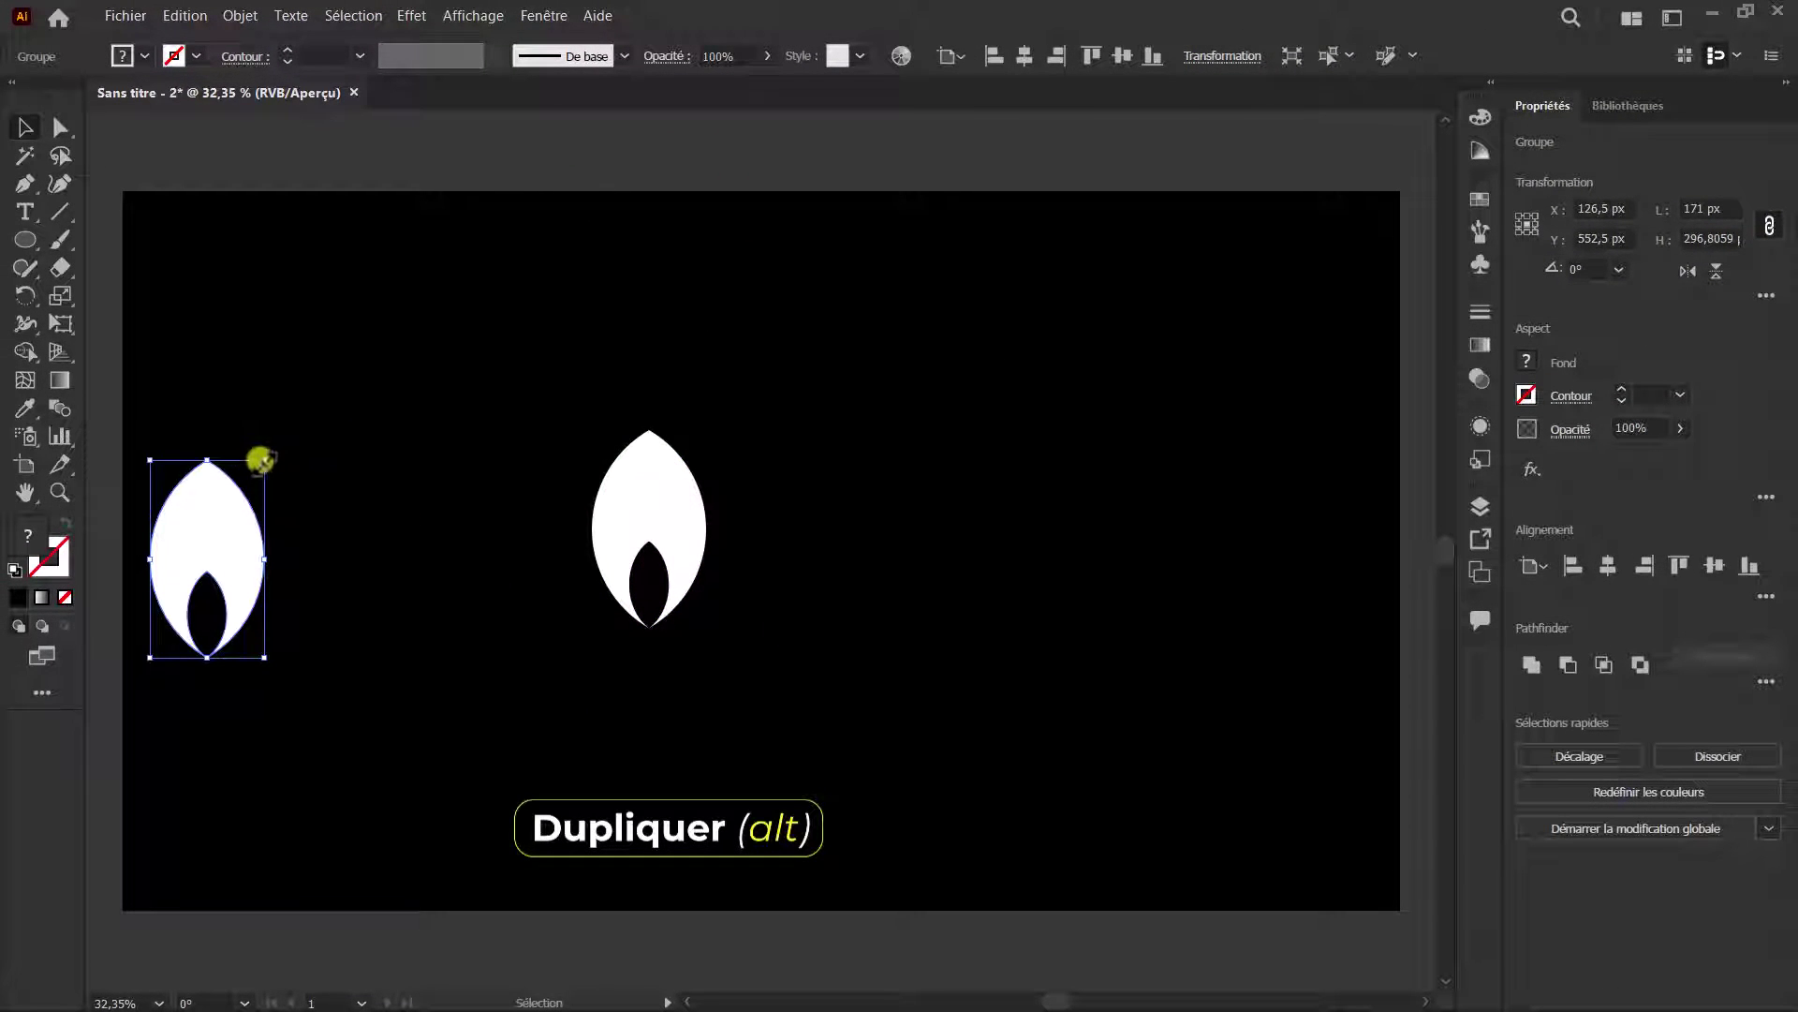
left_click_drag(261, 459, 220, 540)
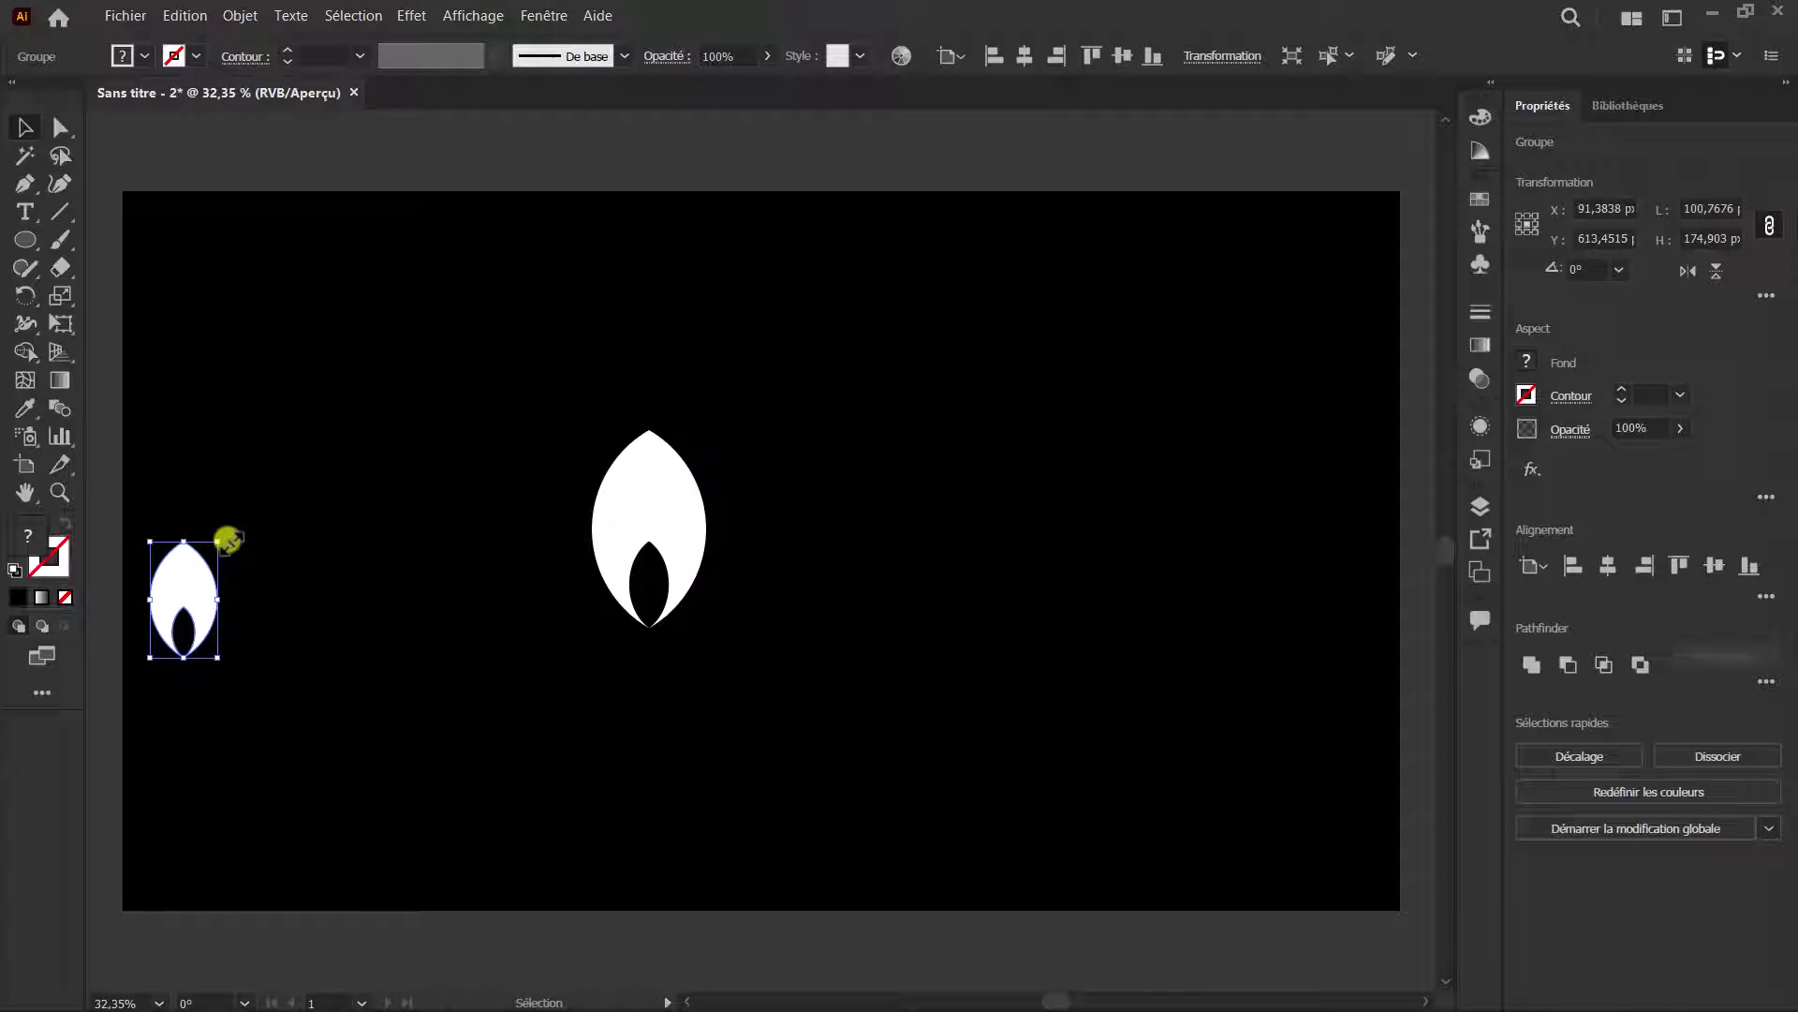
Create a copy of the large central leaf group rotated by 45°
left_click(651, 520)
right_click(661, 510)
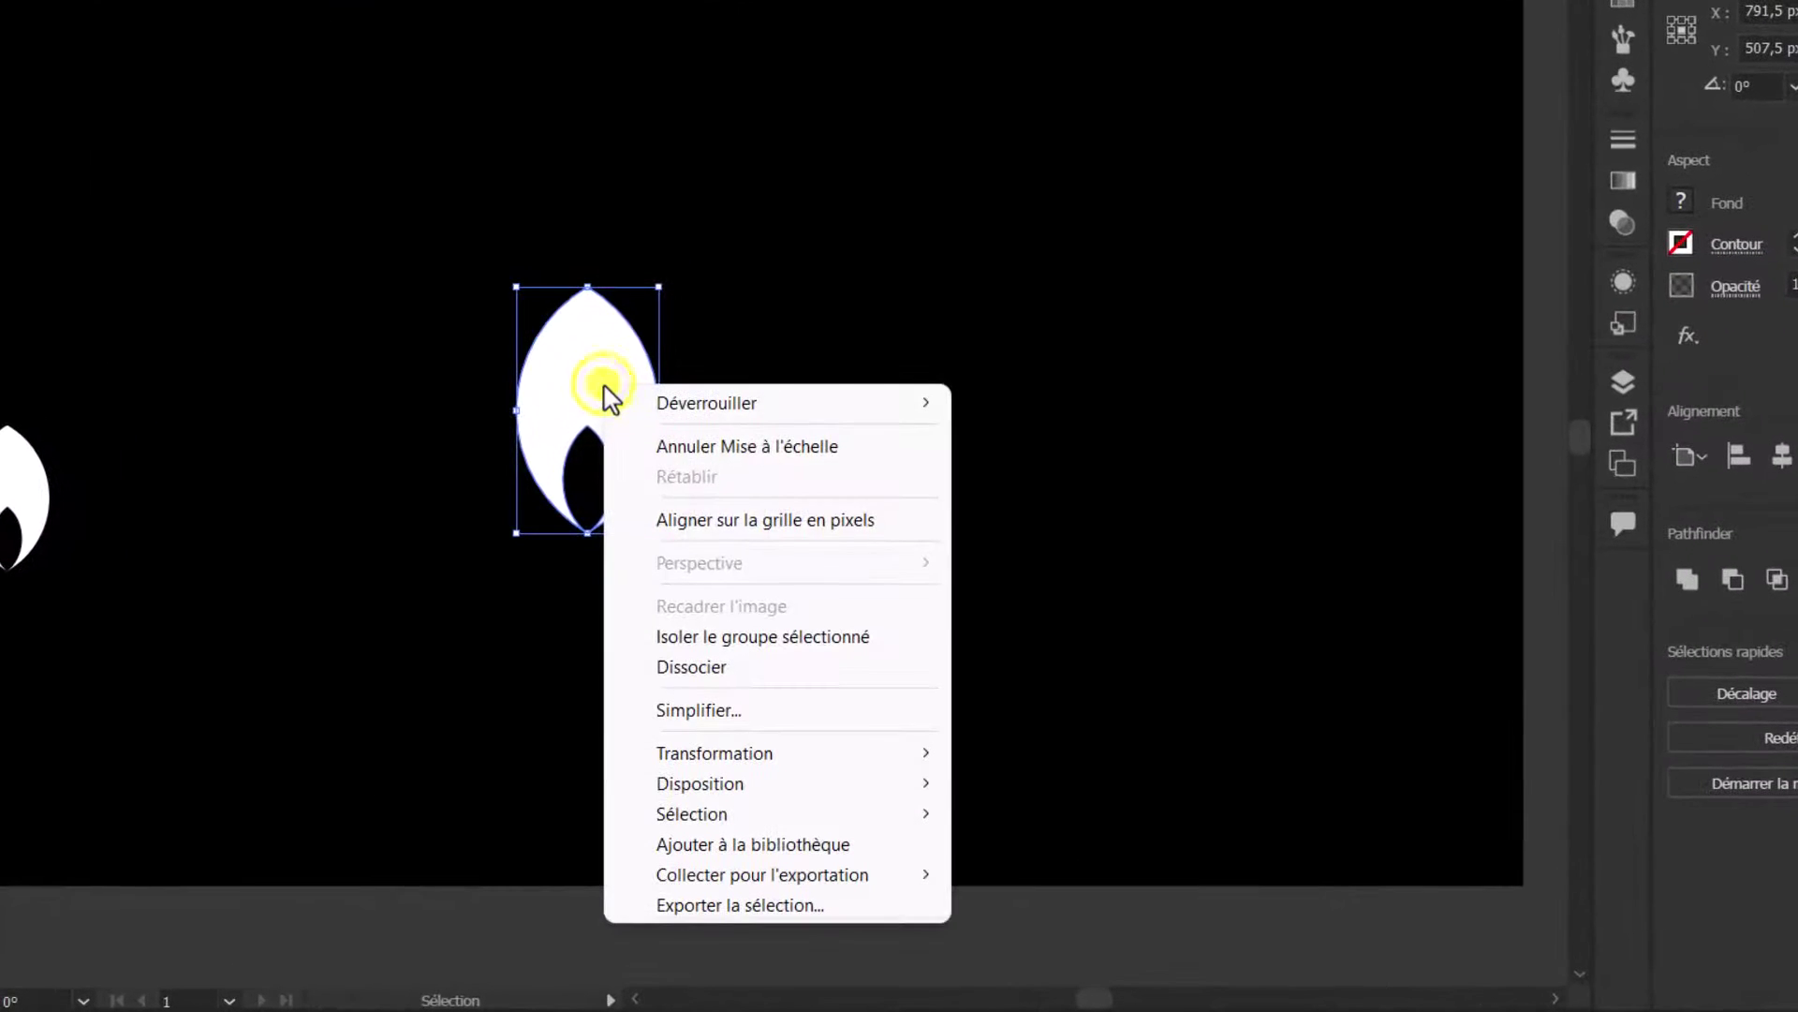
mouse_move(815, 752)
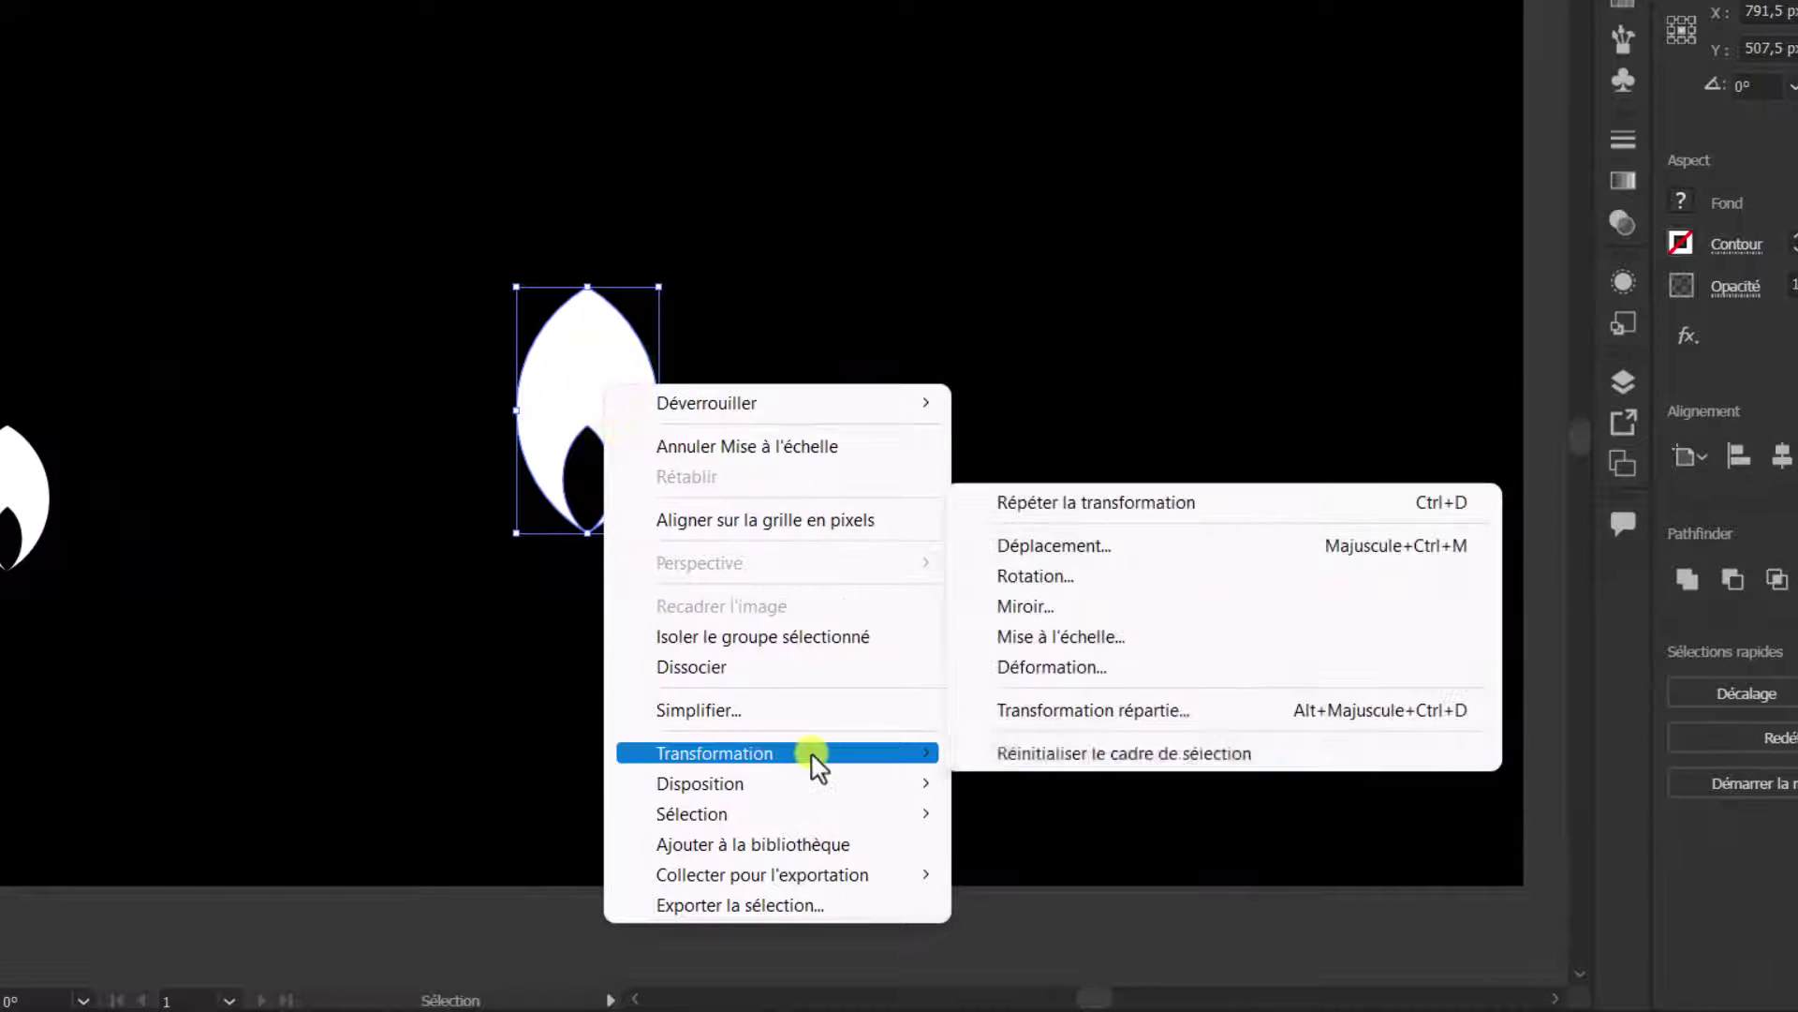
left_click(1030, 573)
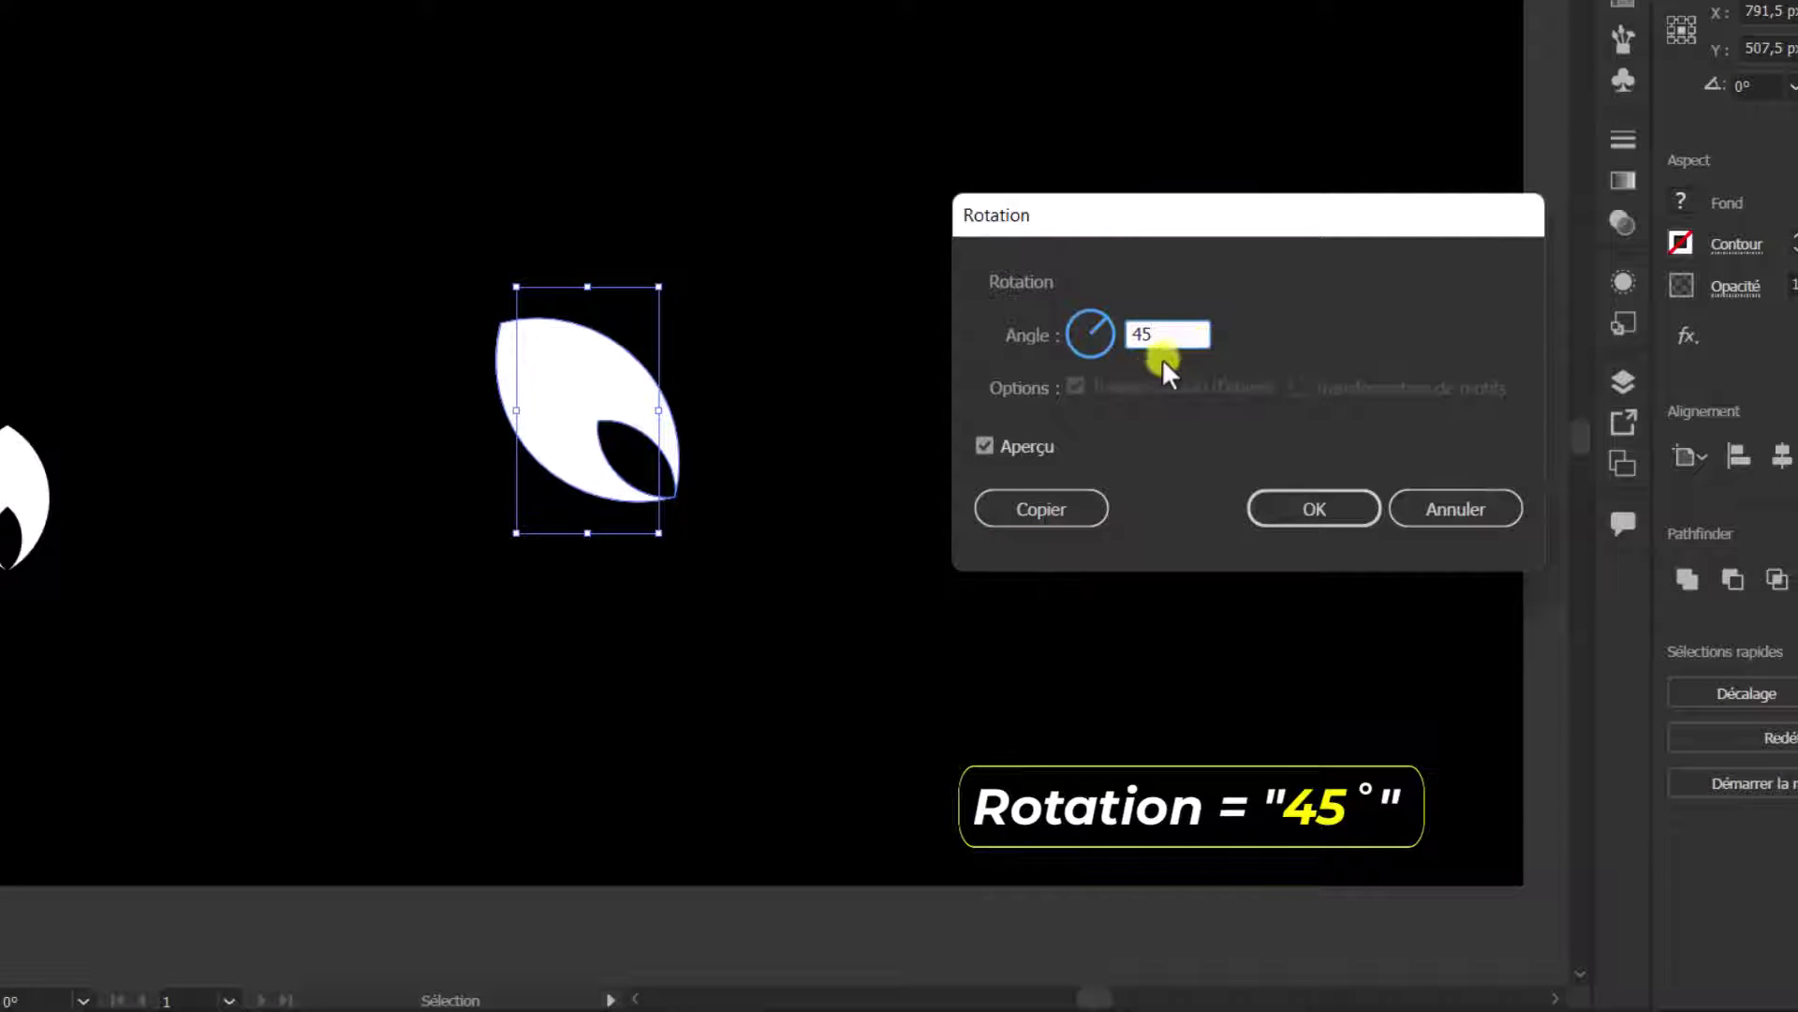
left_click(986, 447)
left_click(985, 447)
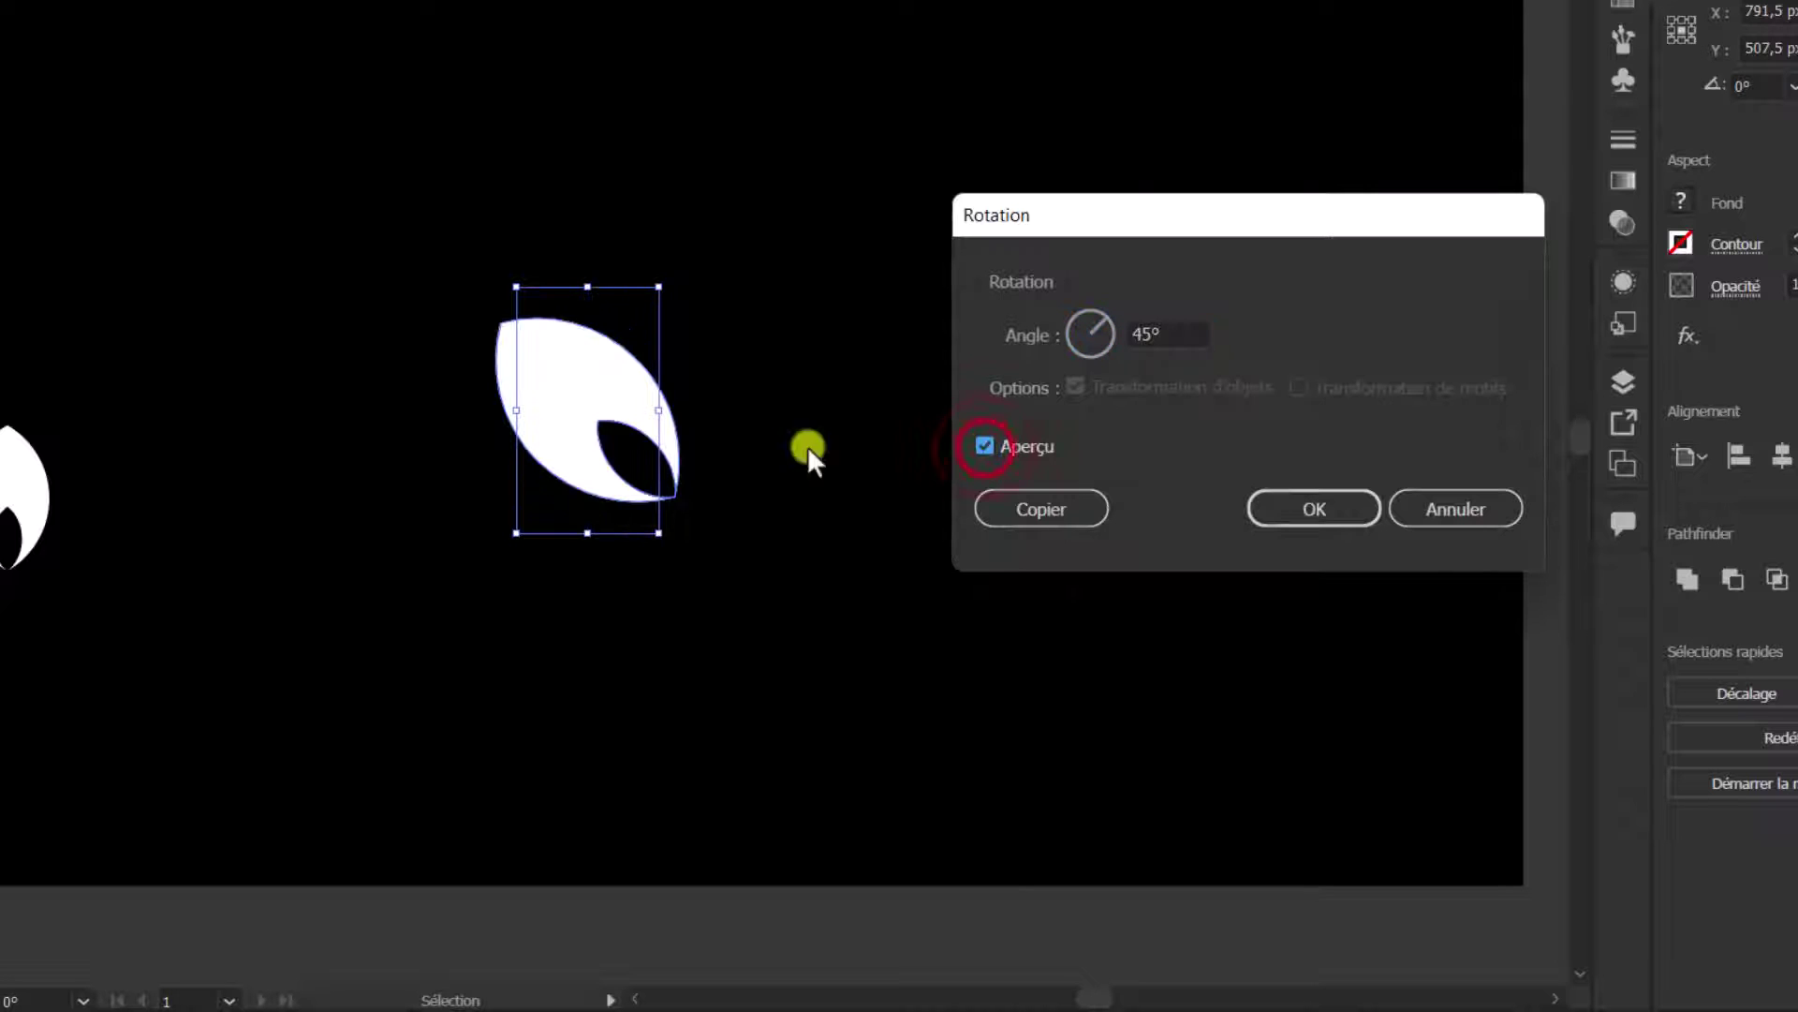
left_click(1020, 512)
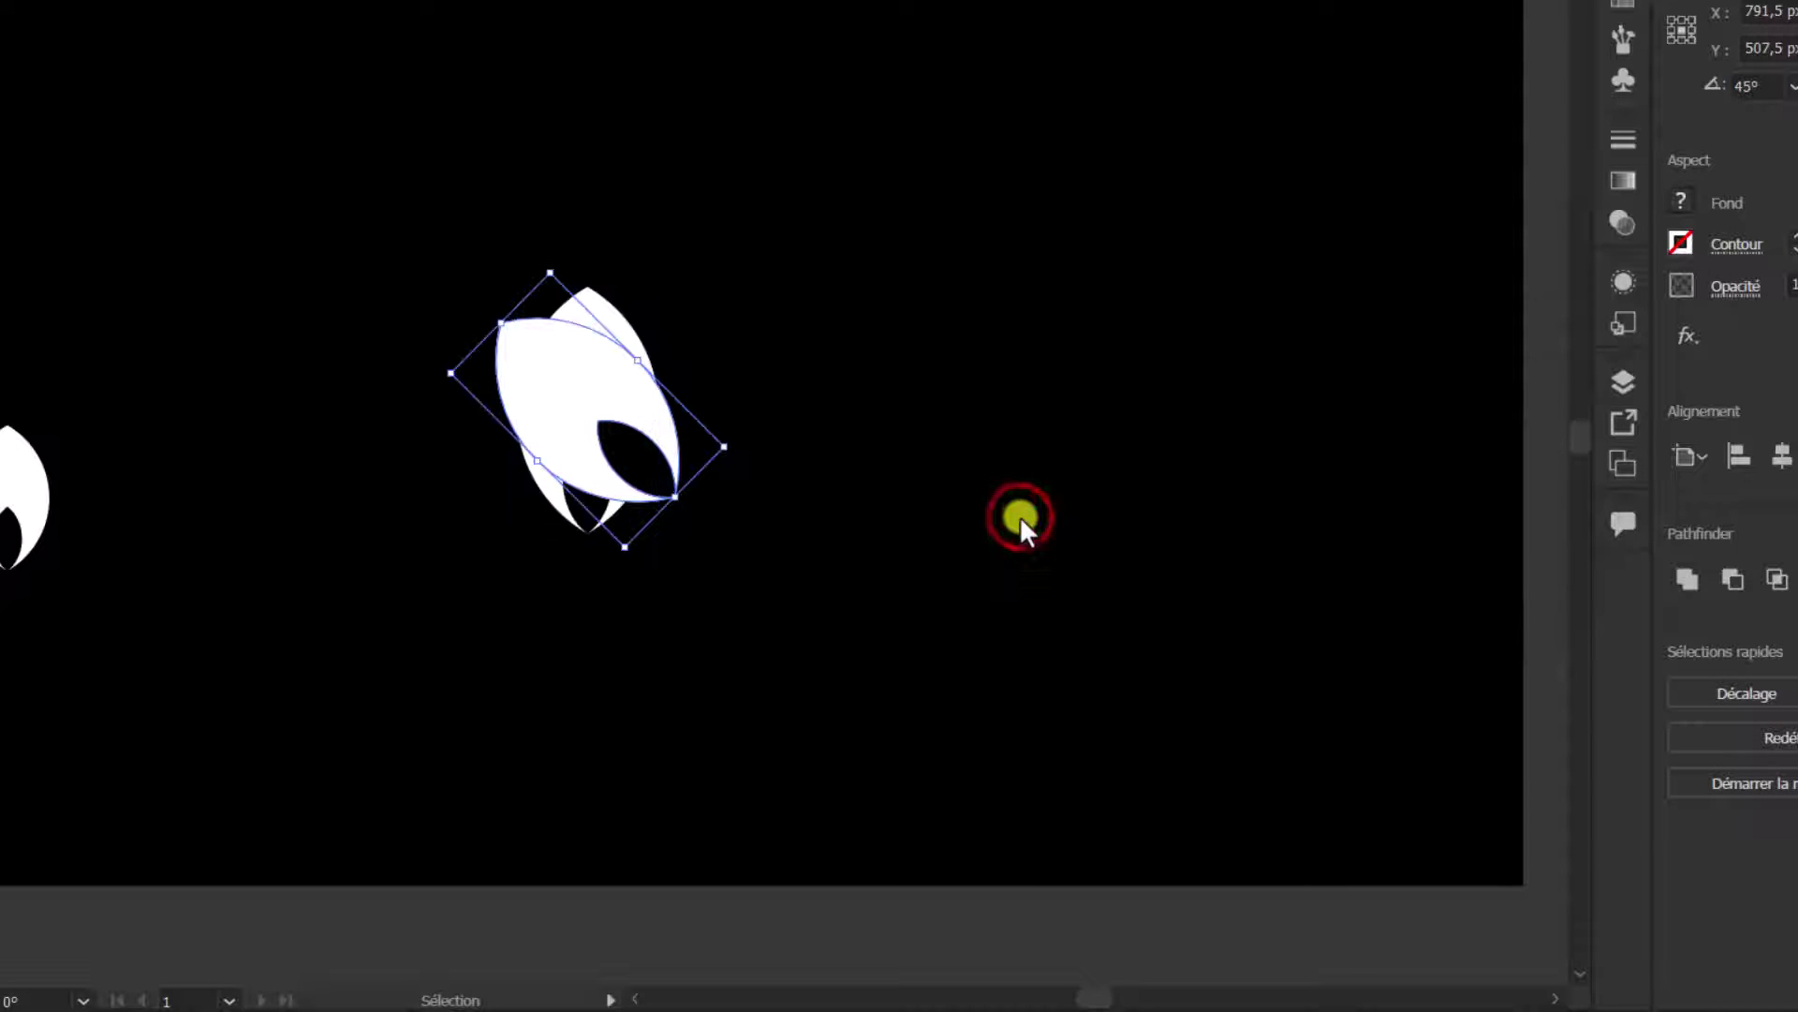
Move the rotated leaf up and to the left, and delete the large upright leaf behind it
left_click_drag(555, 397, 455, 329)
left_click(610, 388)
key("Delete")
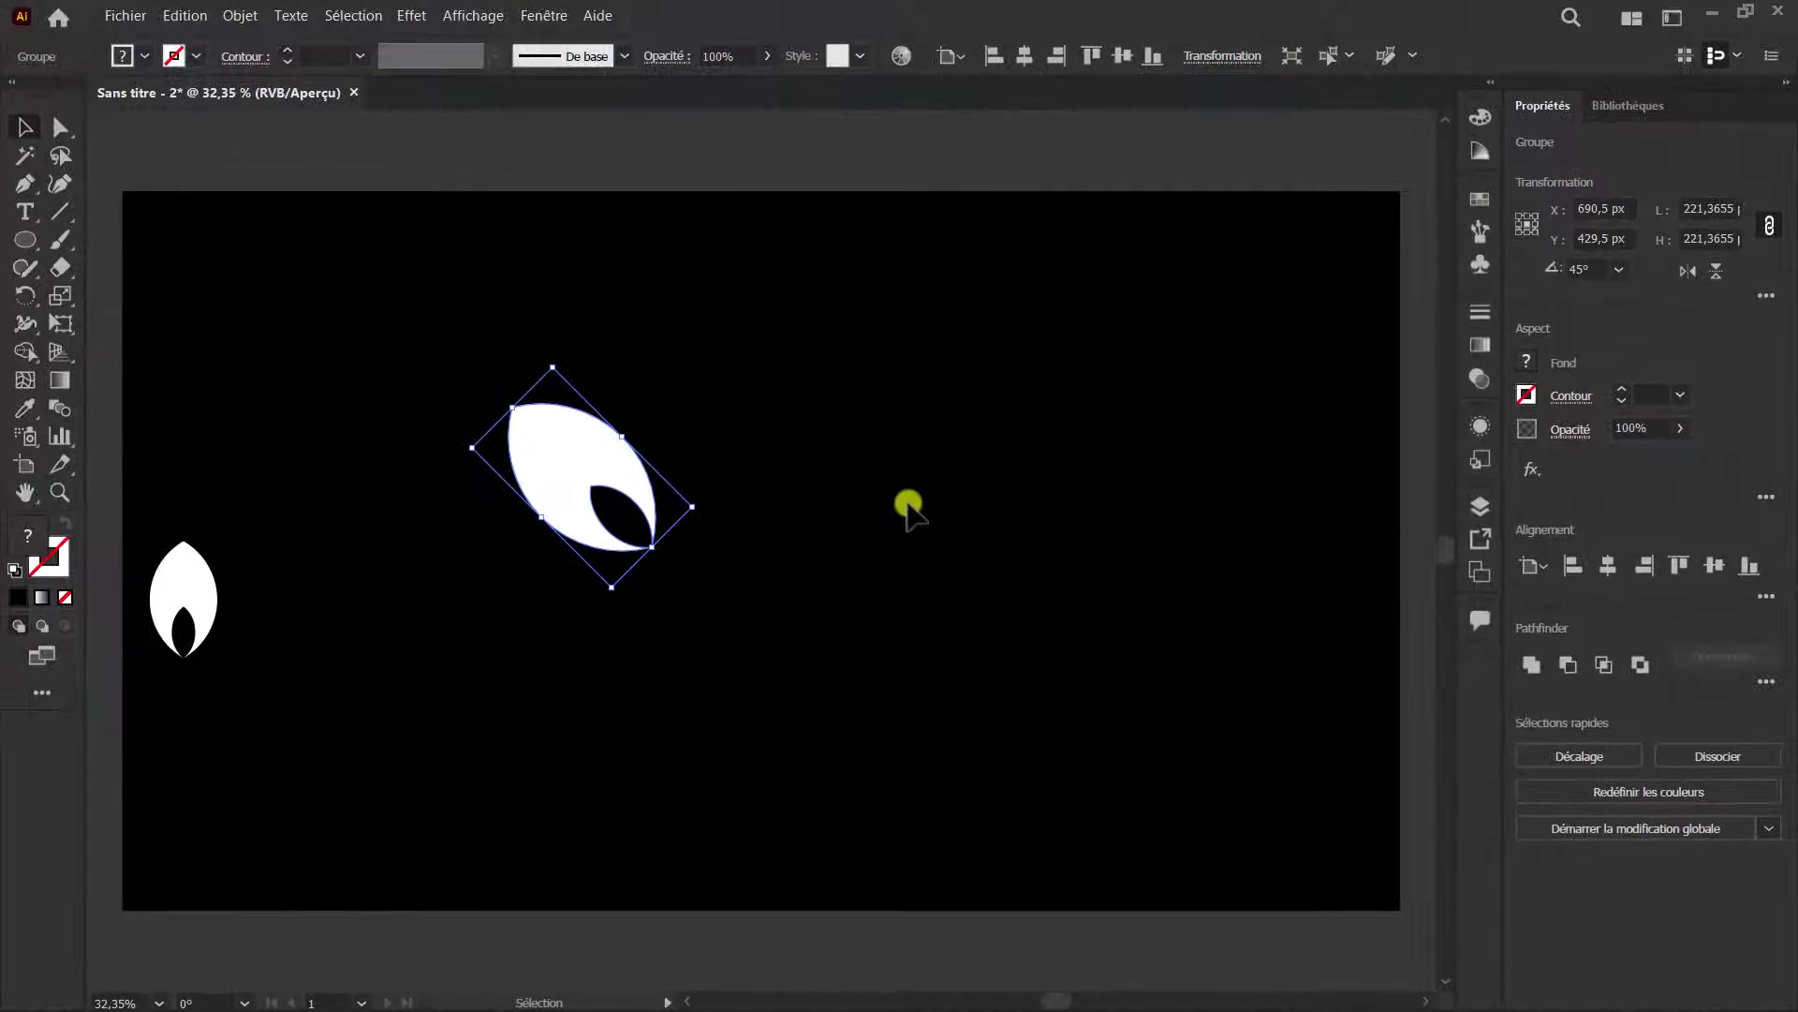
Paste a copy of the tilted leaf in place, flip it horizontally and move it about 251 px right to form a mirrored pair
key("ctrl+c")
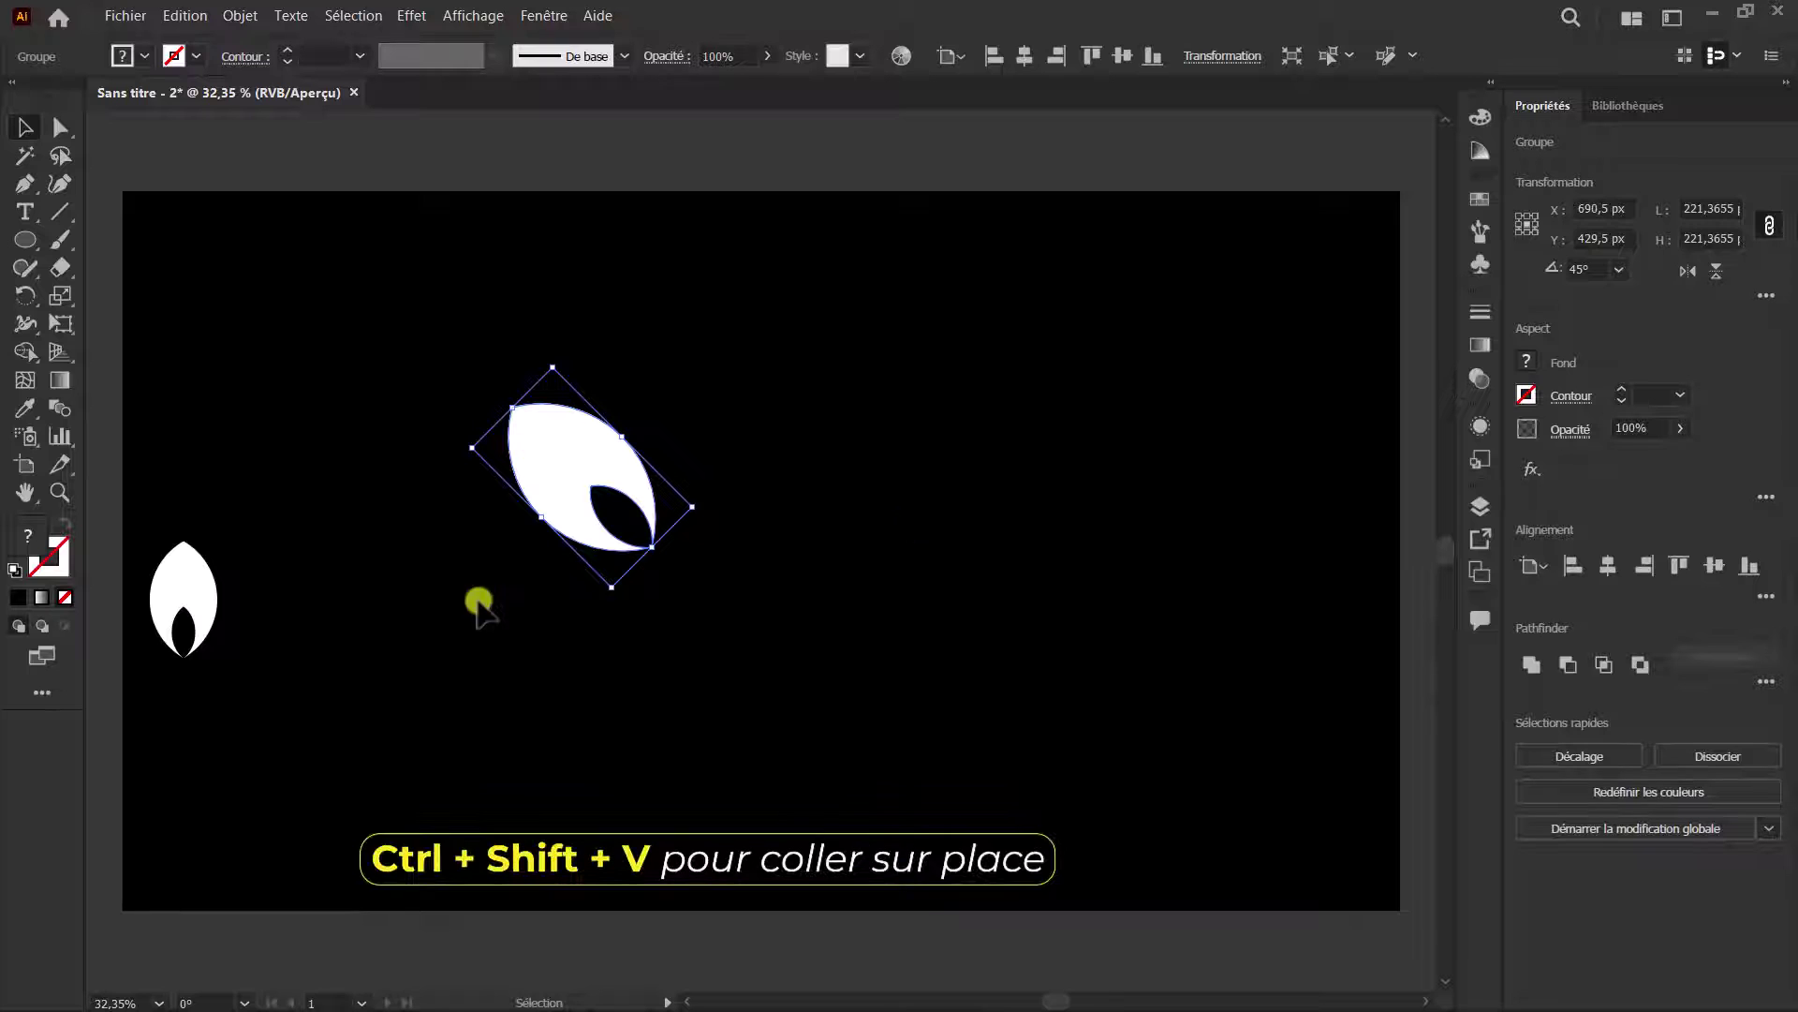
left_click(1686, 271)
left_click_drag(581, 481, 747, 484)
Scale the leaf pair down to about 173 × 81 px, place it near the artboard's bottom edge and group it
left_click_drag(453, 326, 835, 534)
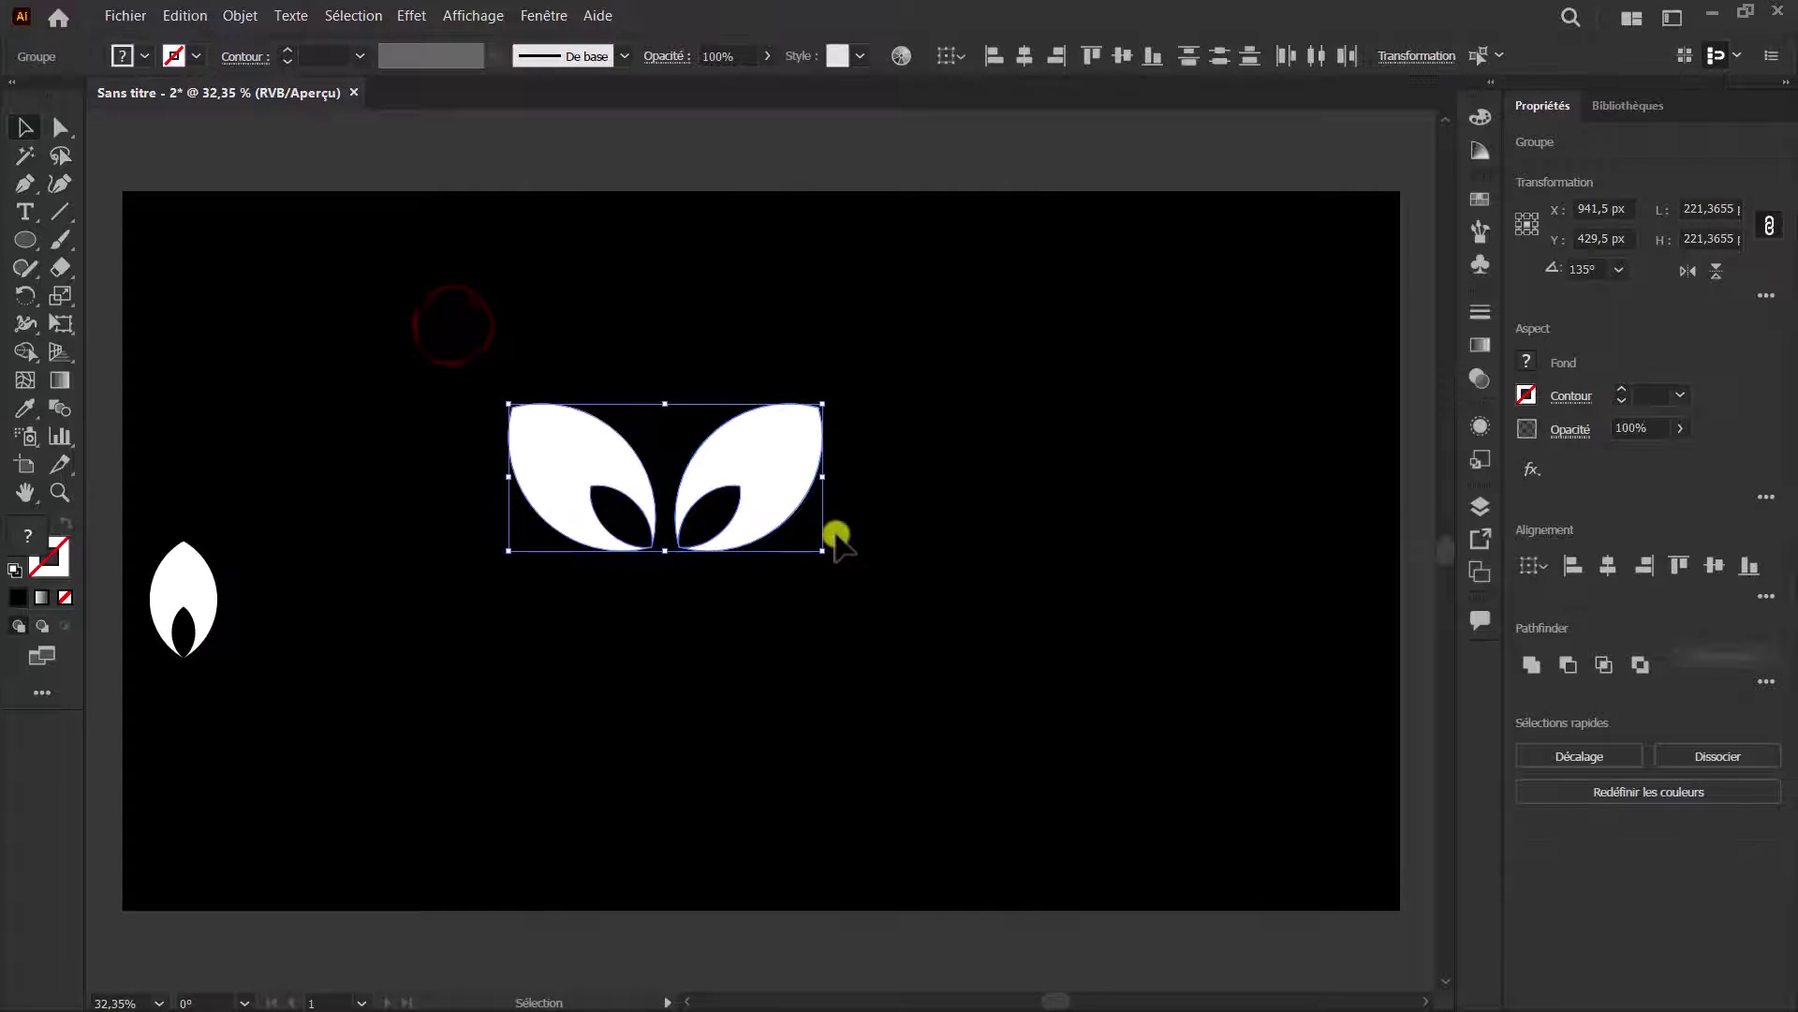
left_click_drag(663, 404, 657, 840)
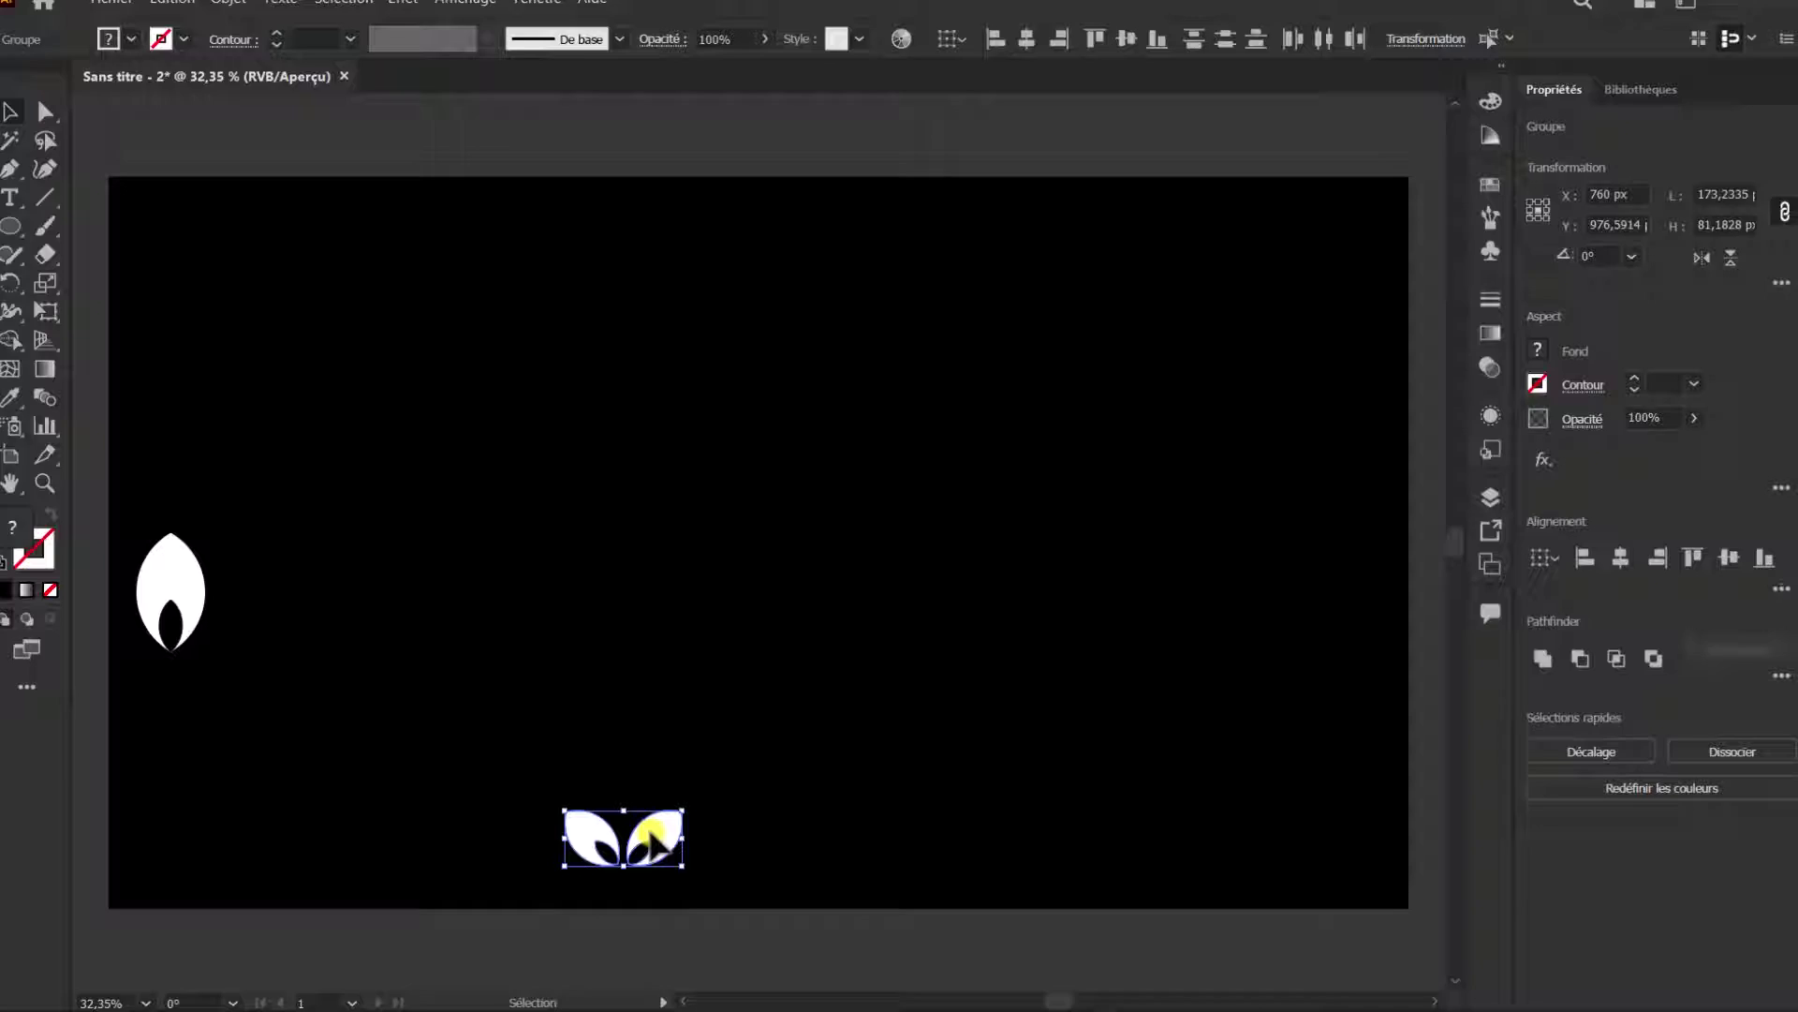
right_click(653, 836)
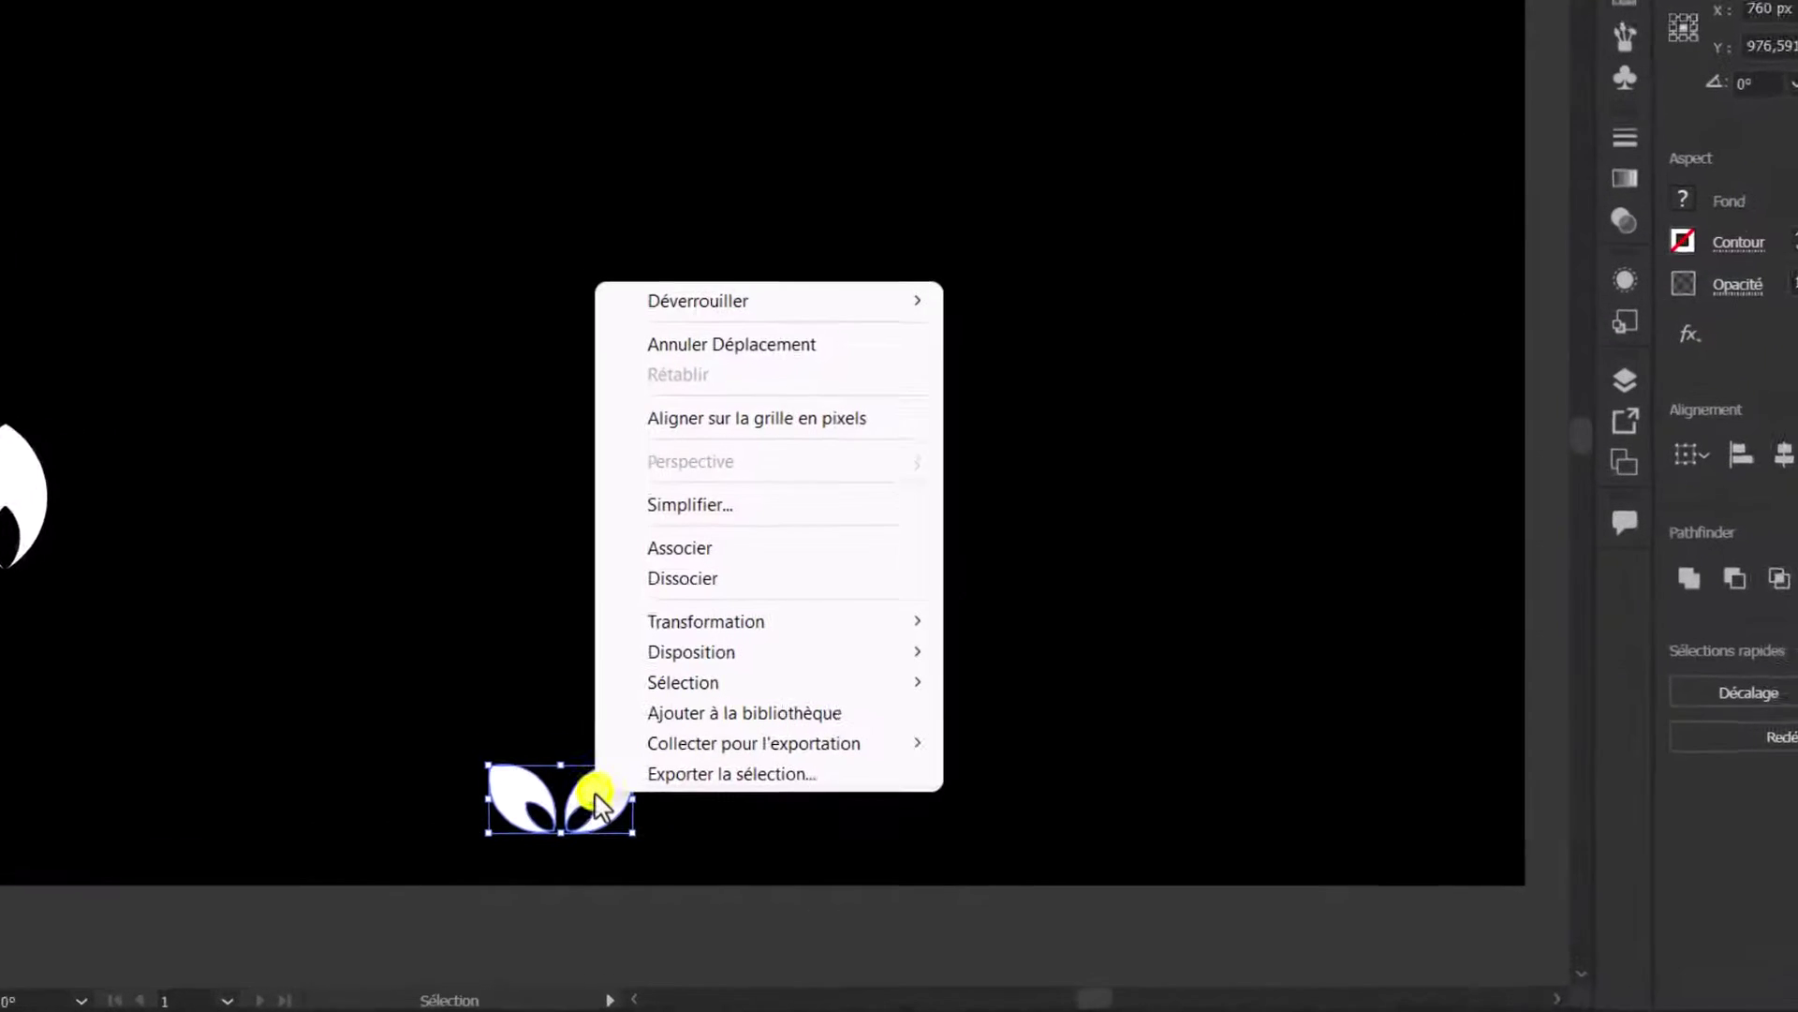
left_click(721, 636)
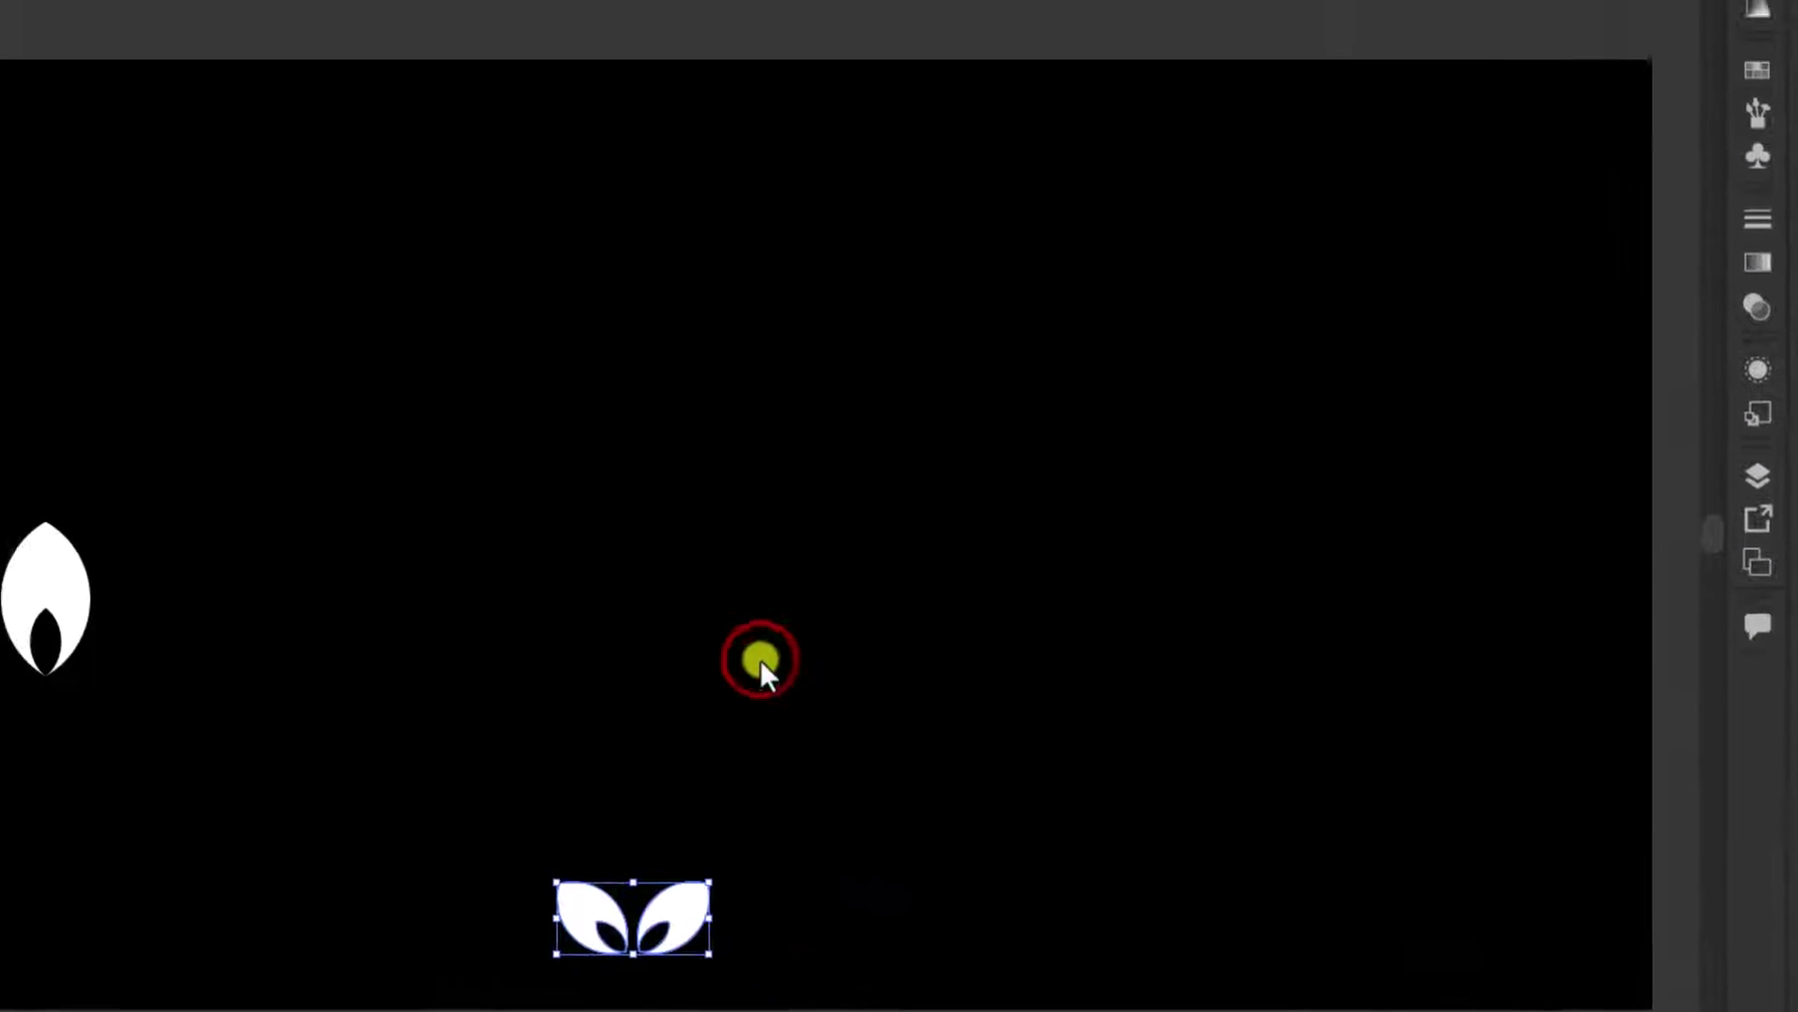
Apply a Transform effect to the small leaf pair with a vertical move of -84 px and 13 copies
left_click(485, 19)
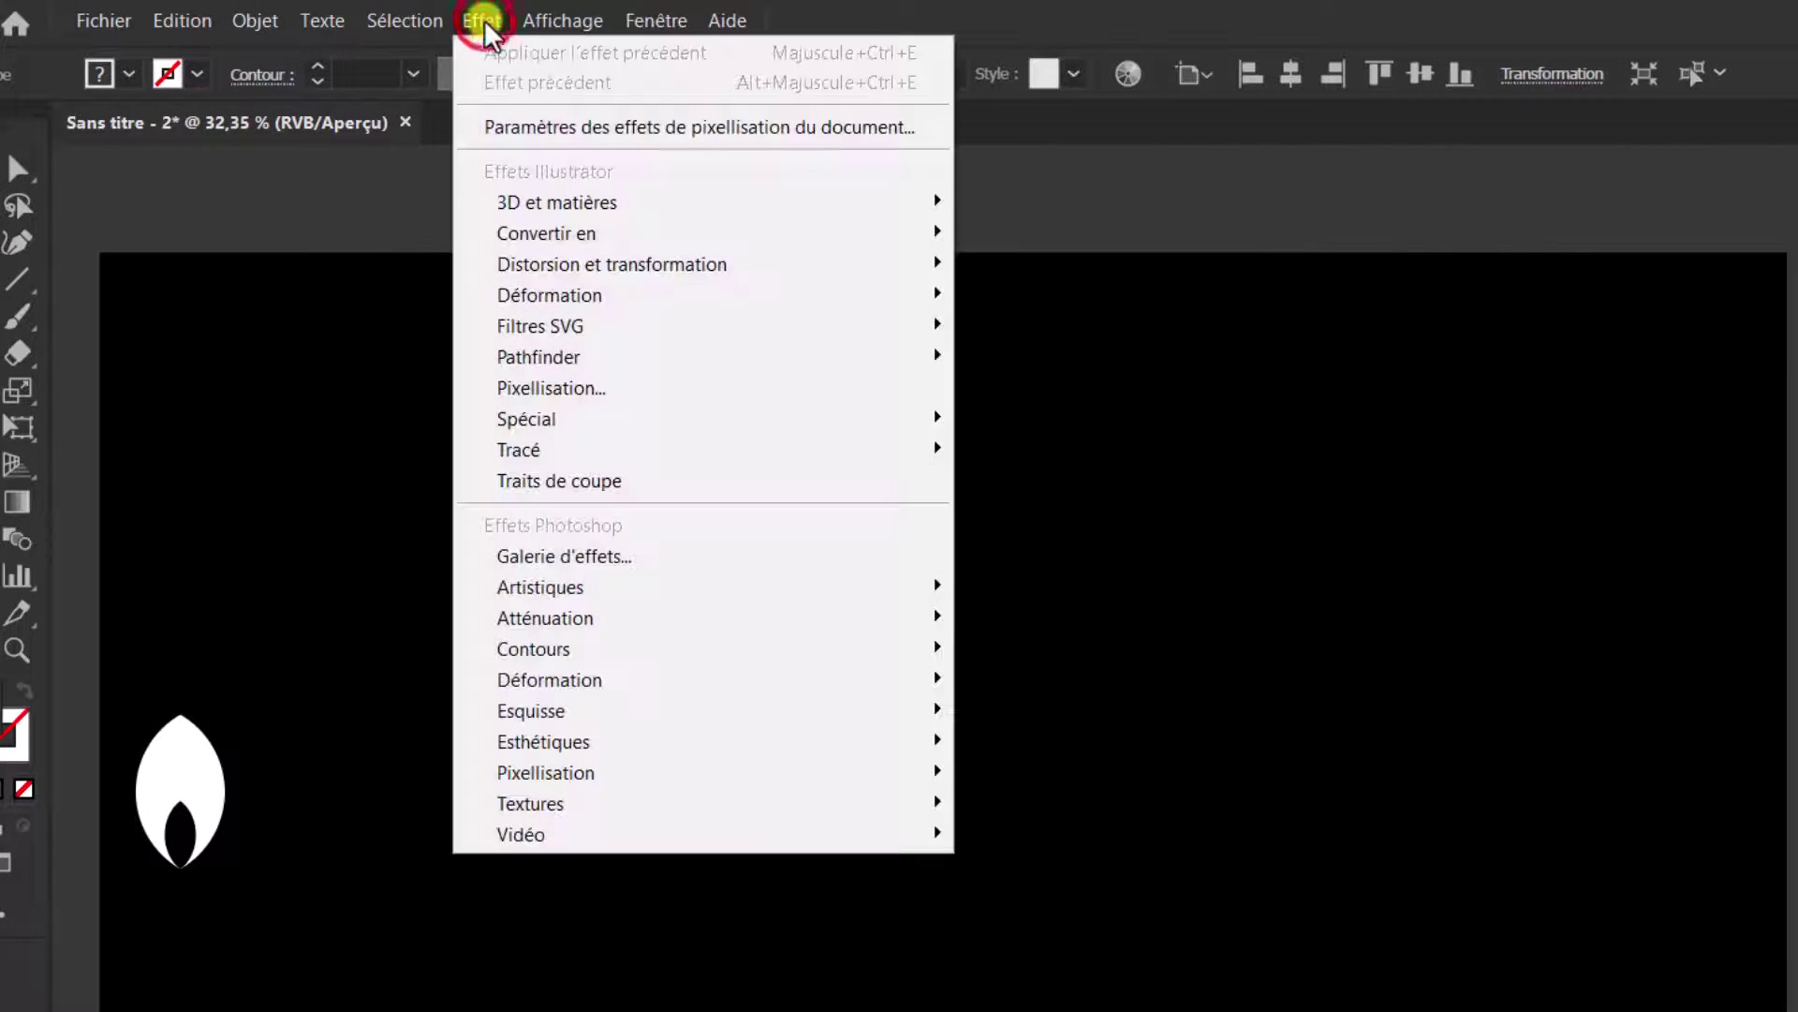
mouse_move(740, 265)
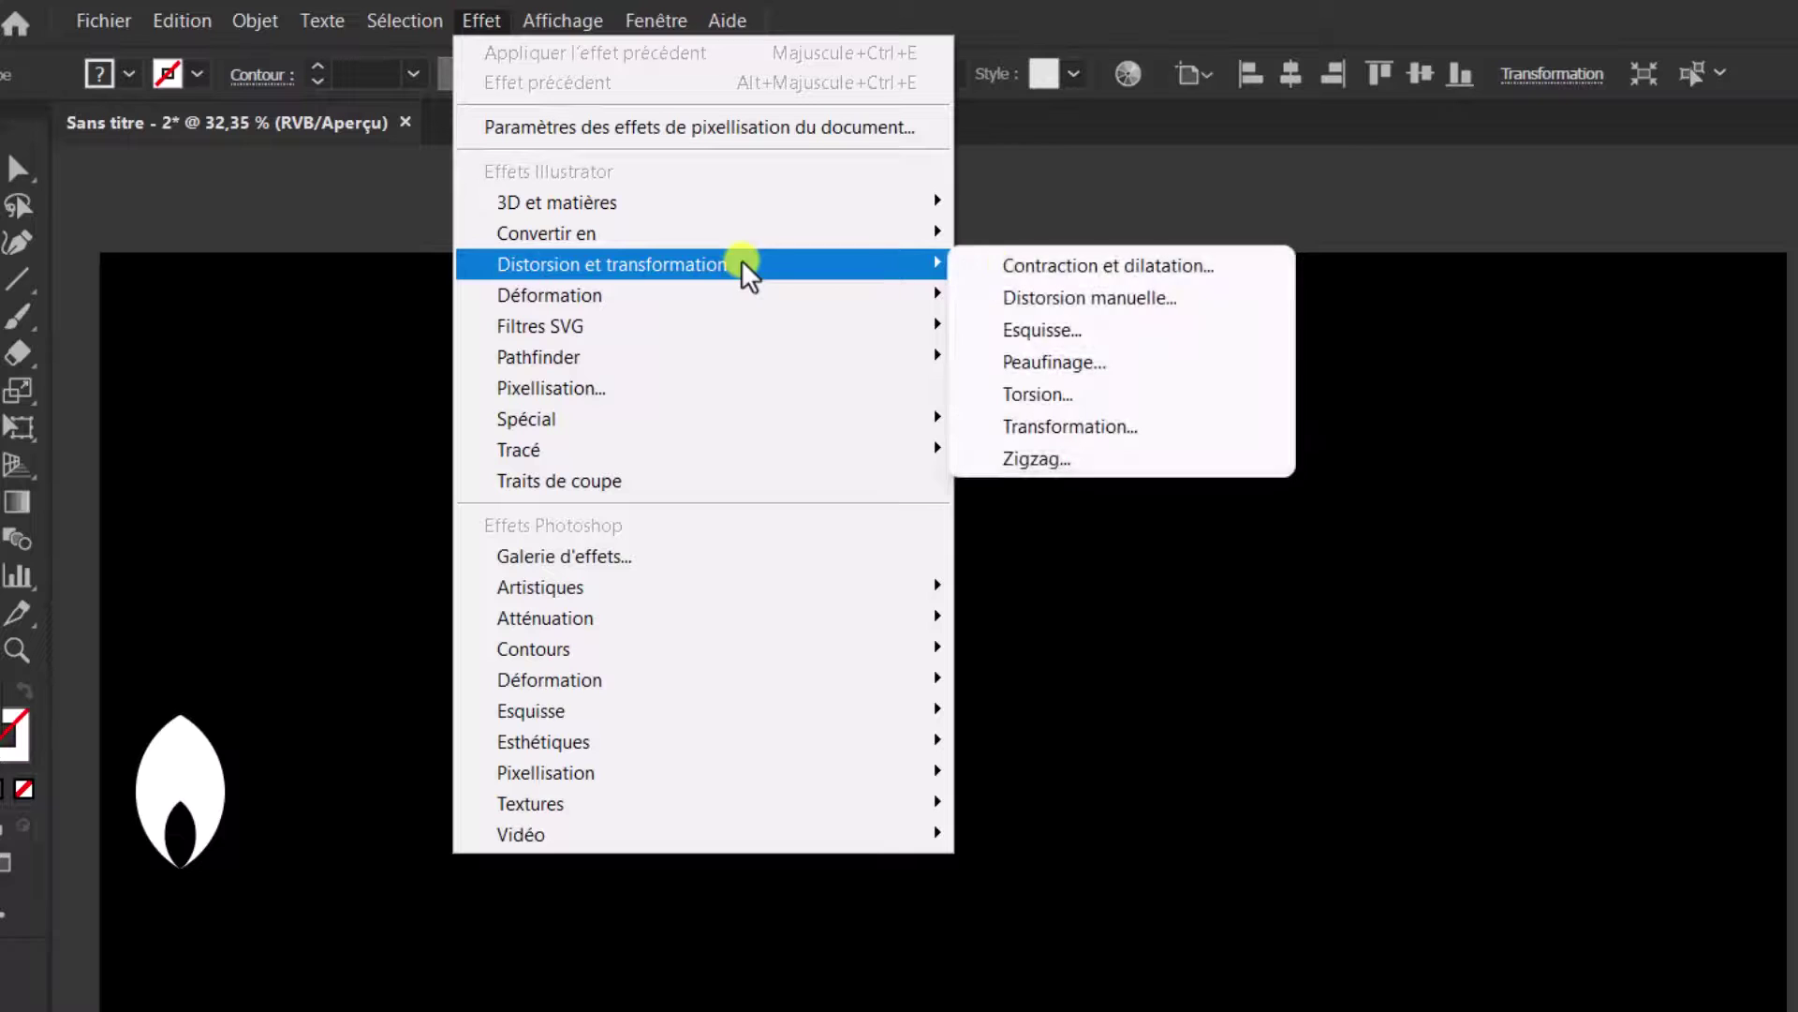
left_click(1030, 427)
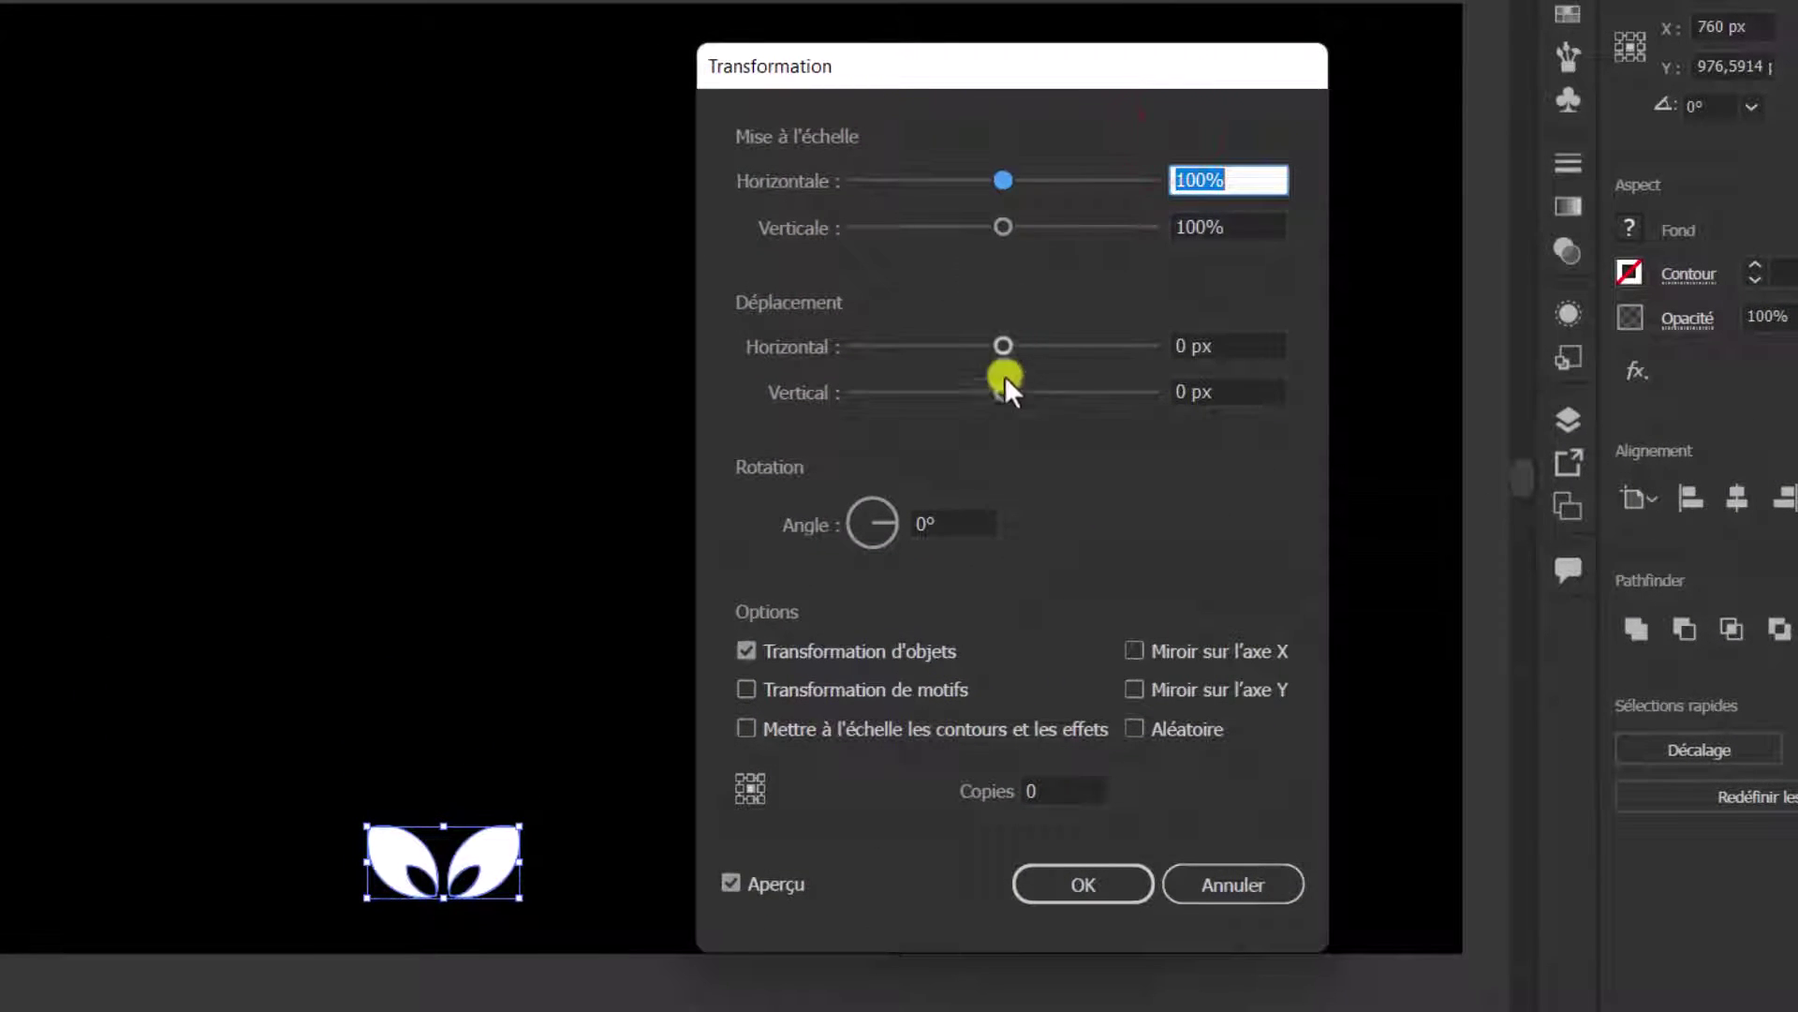
left_click_drag(1004, 392, 873, 392)
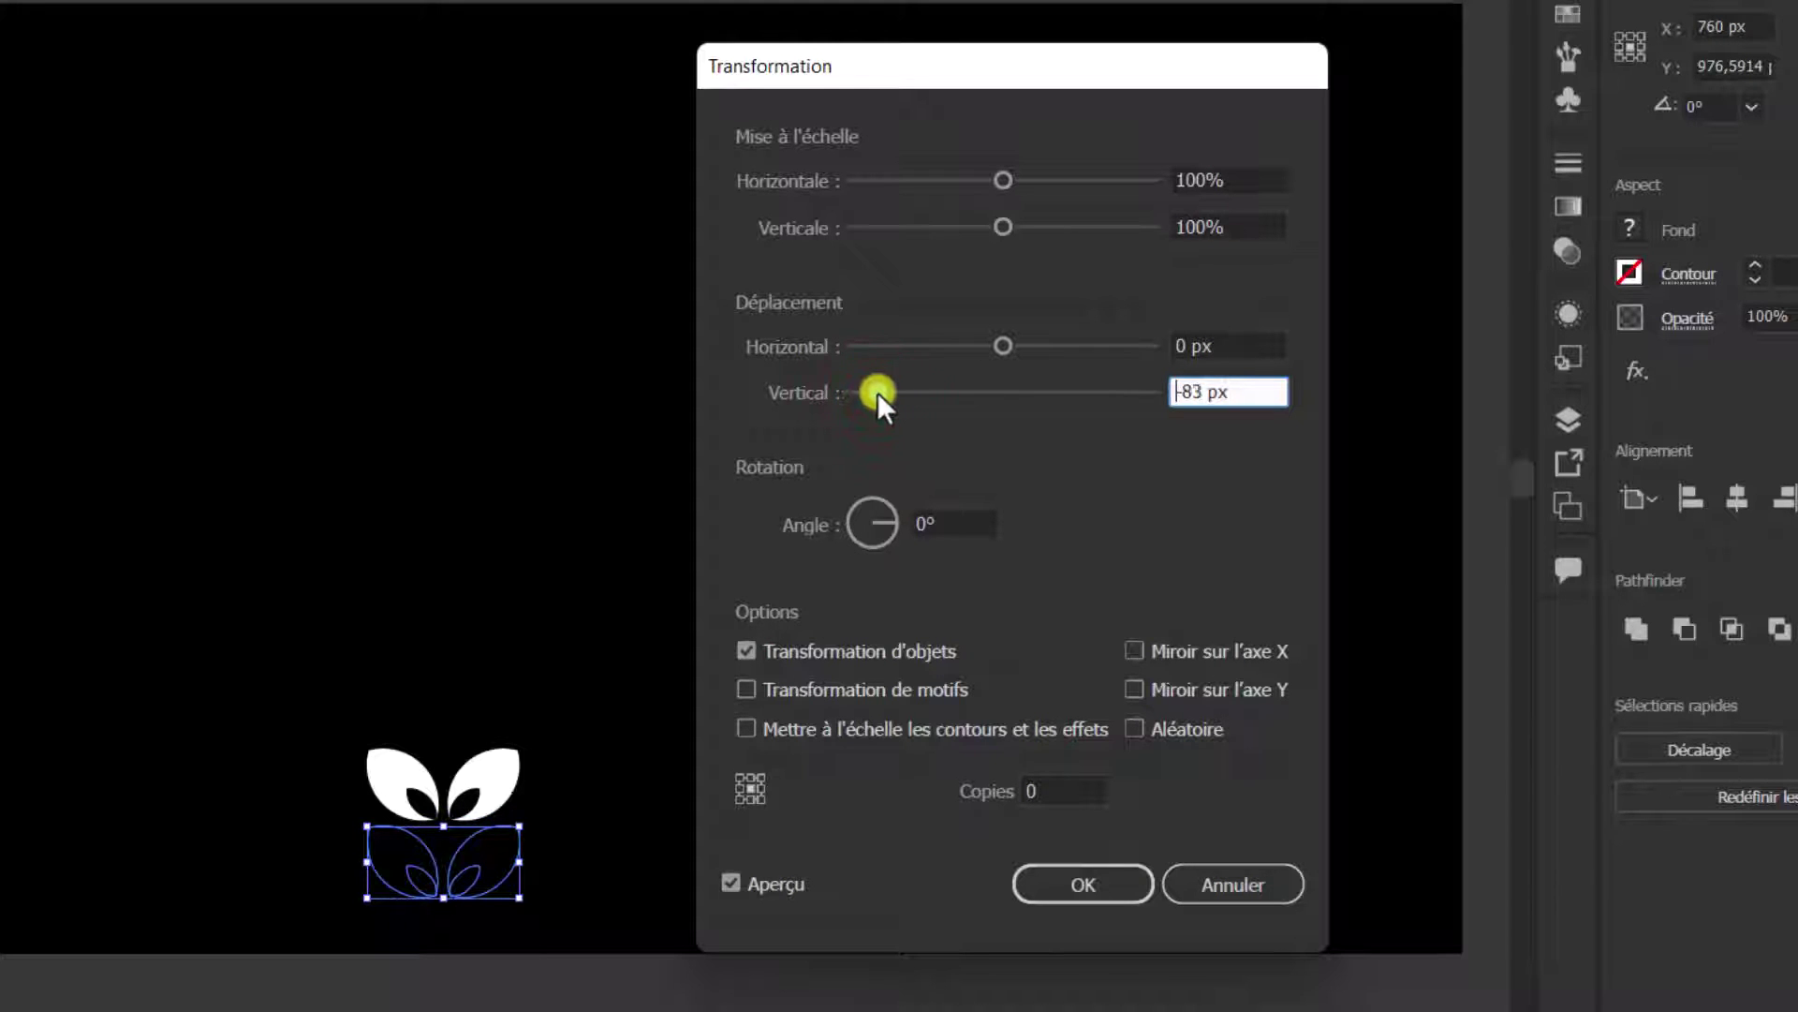
left_click_drag(879, 392, 878, 391)
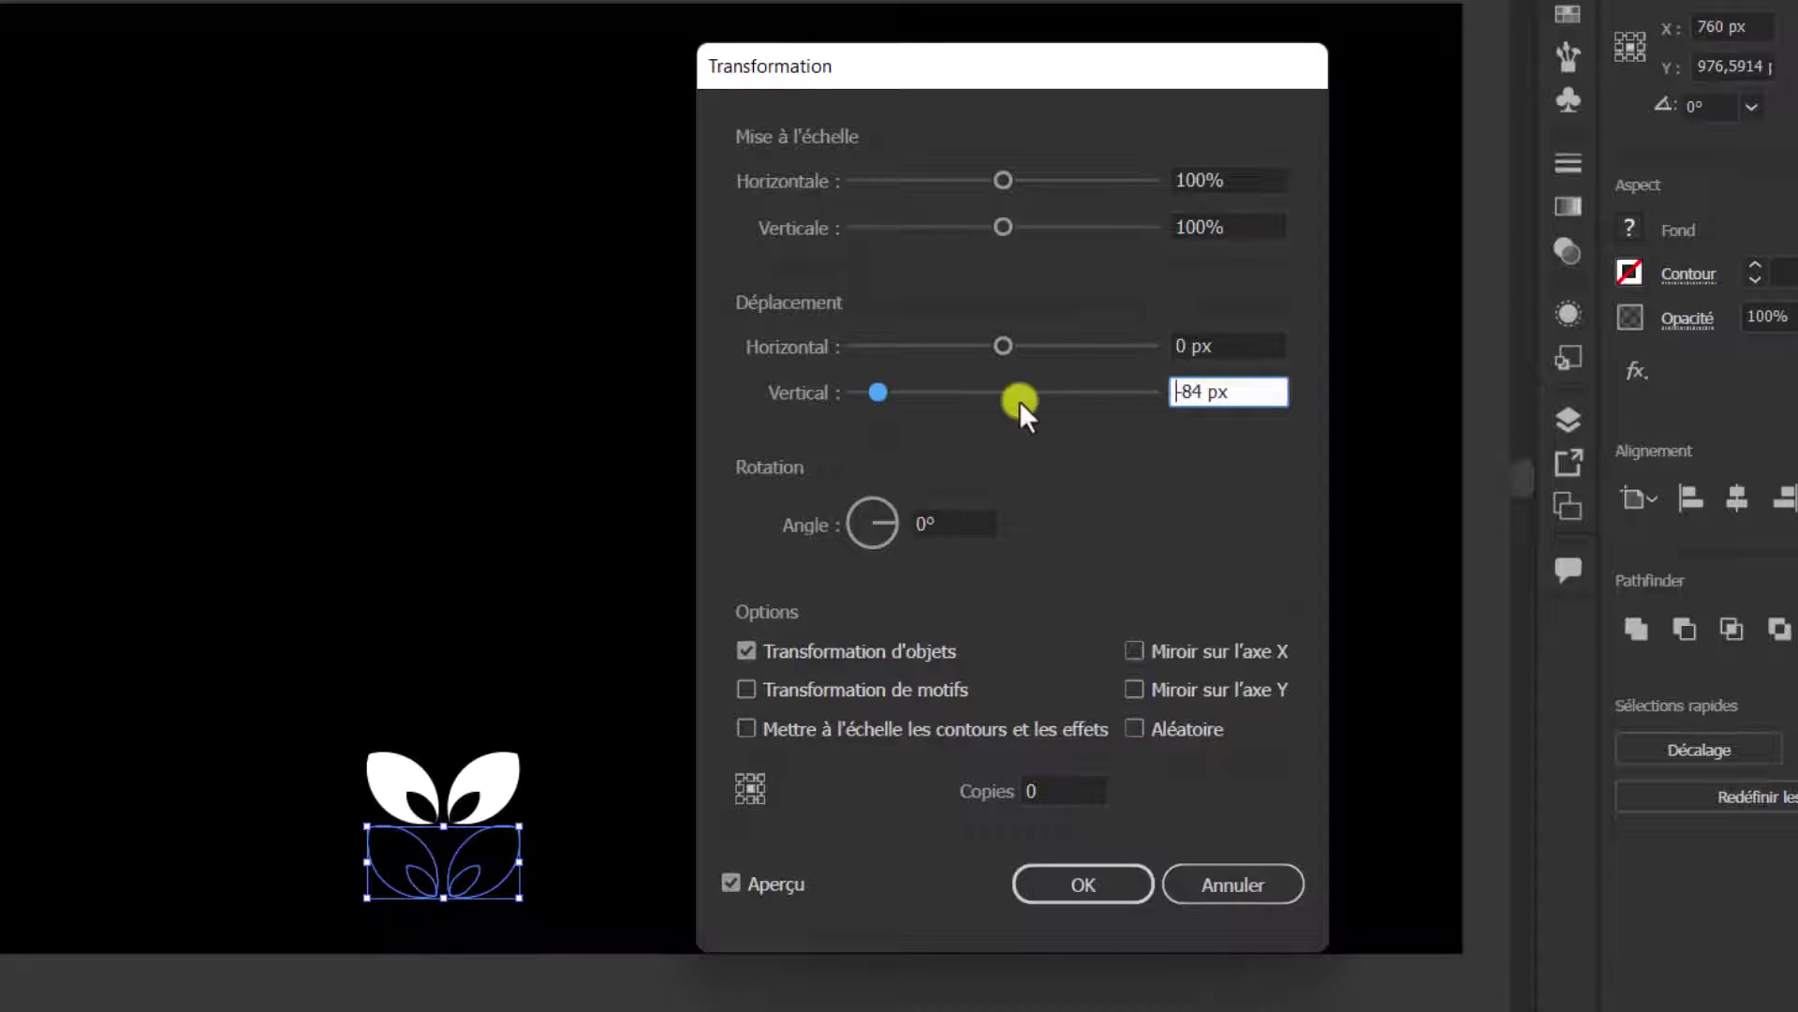
left_click(1042, 787)
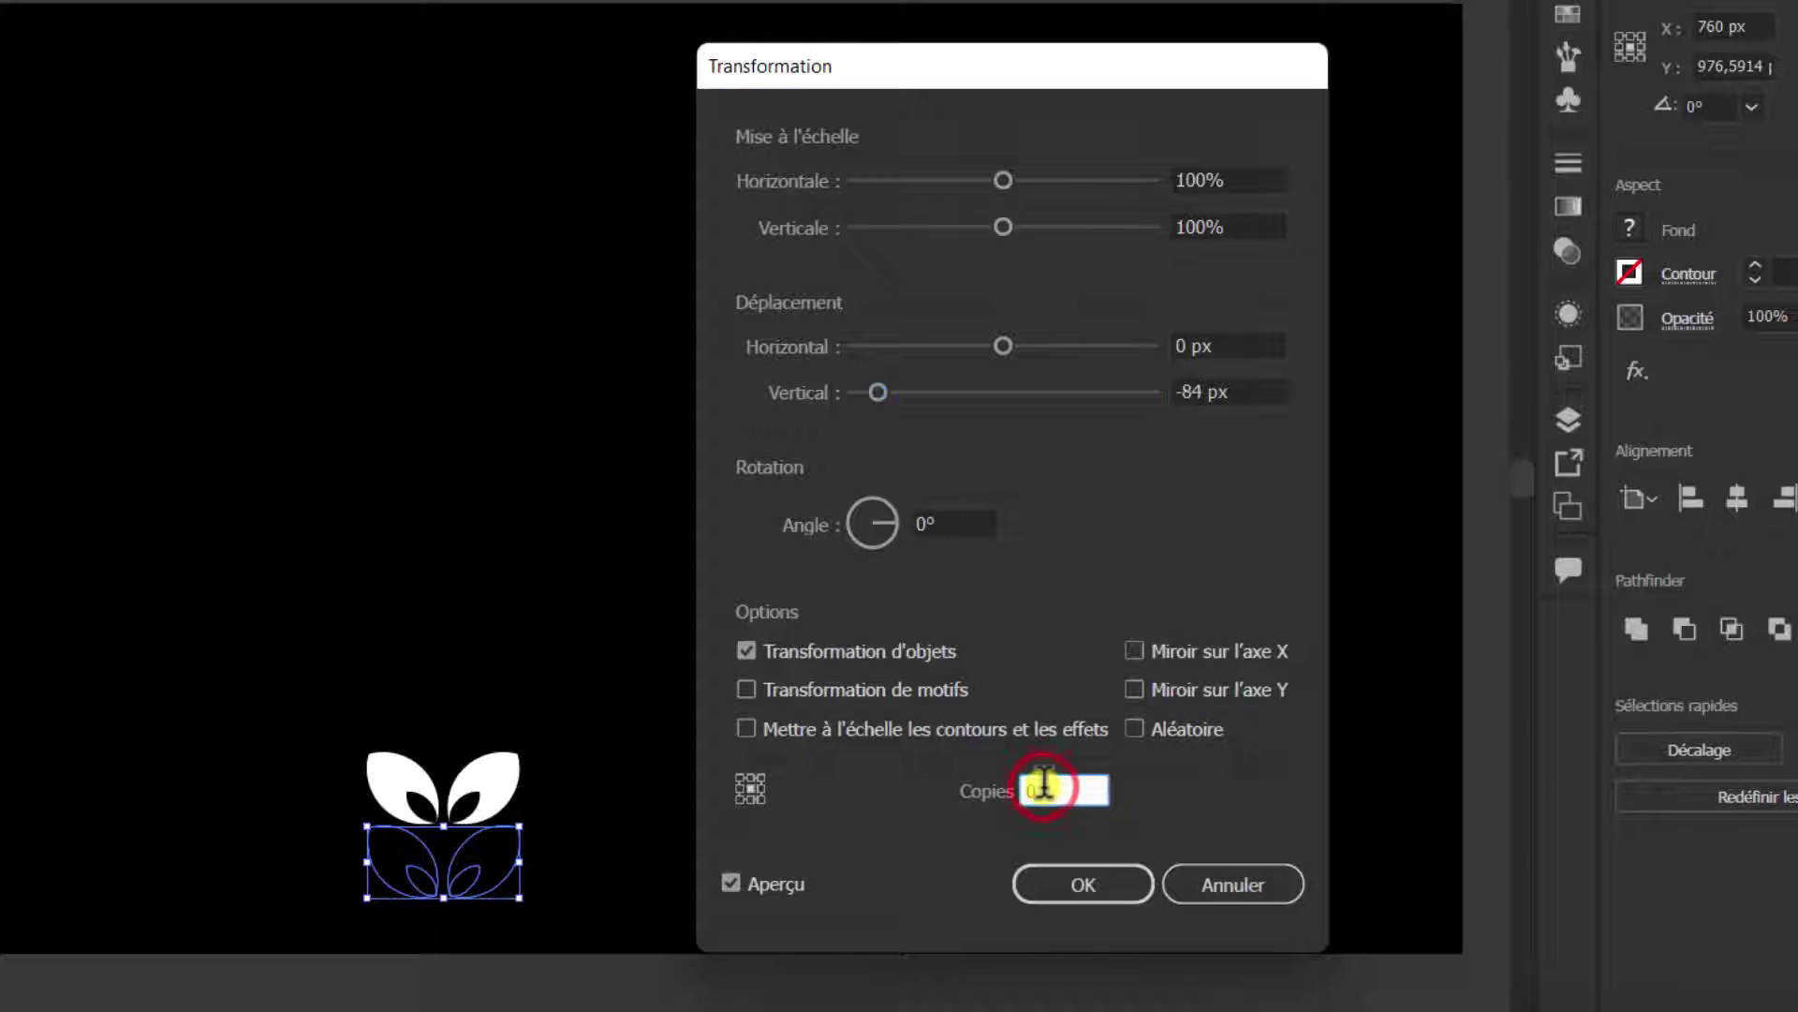
type("12")
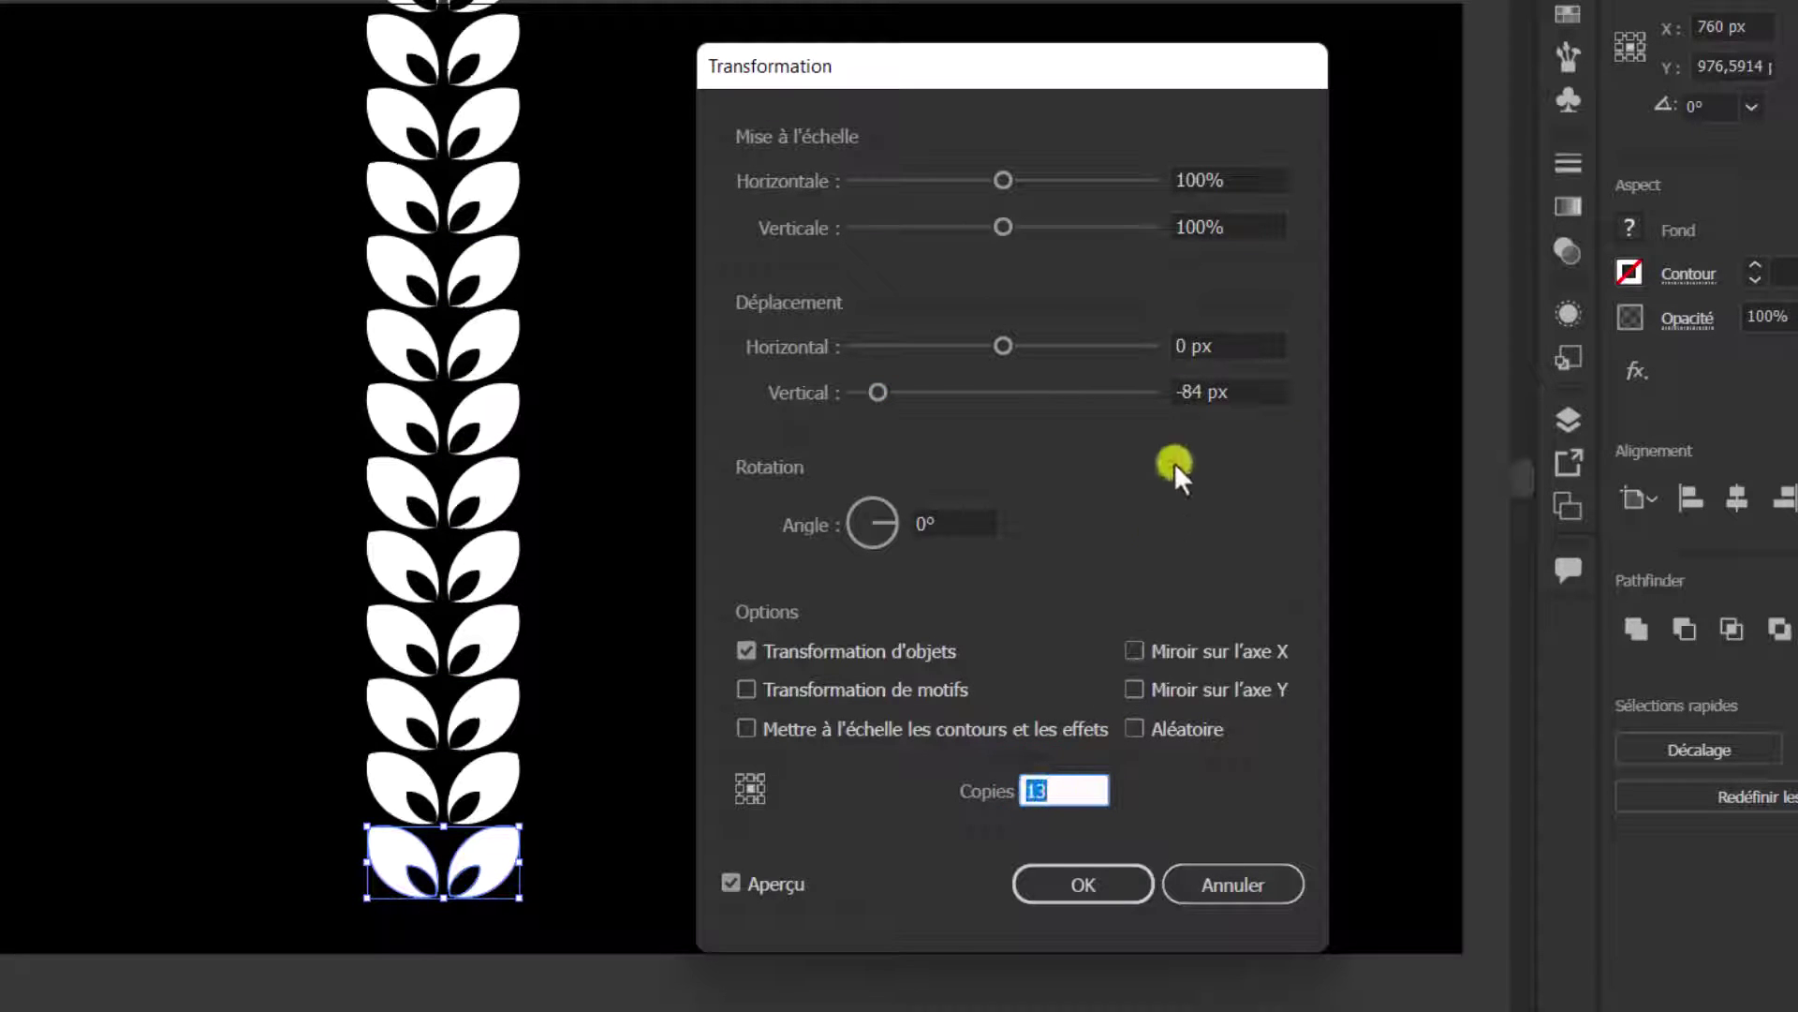
Set the Transform effect's scale to 95% horizontally and 96% vertically so the leaf pairs taper upward
left_click(1225, 229)
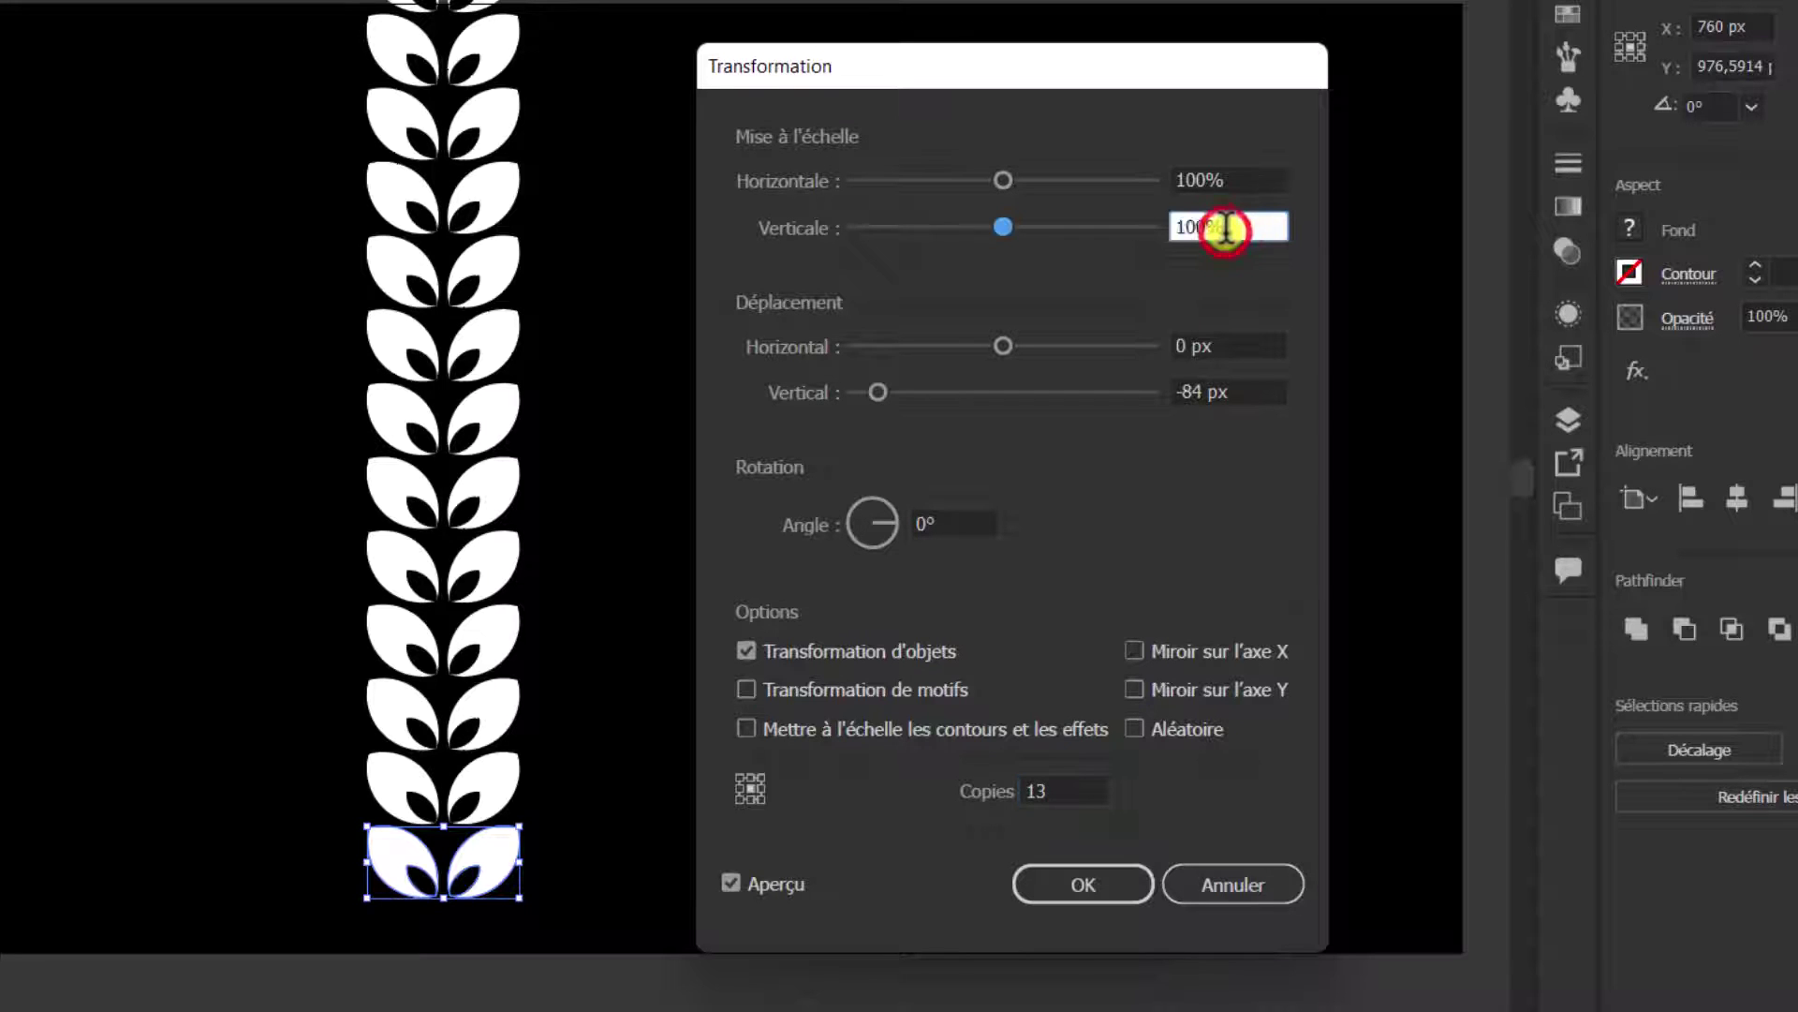
key("Down")
key("Down")
key("Down")
key("Down")
key("Up")
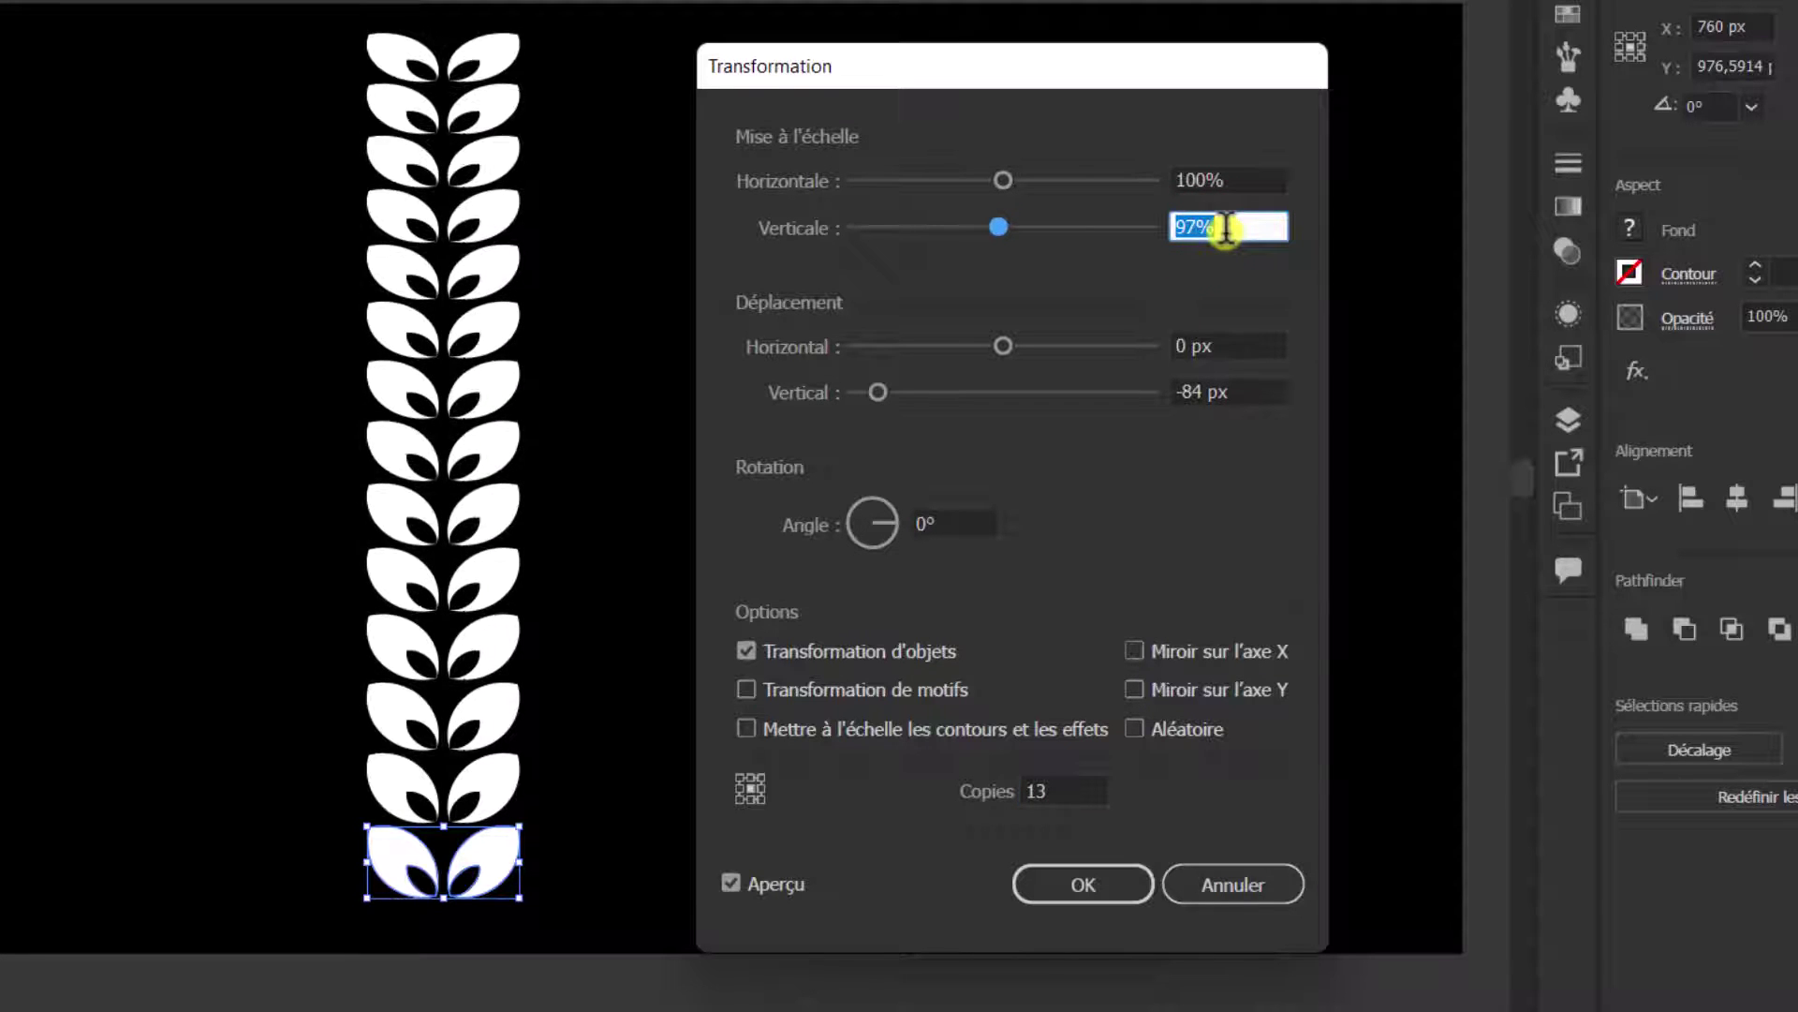
left_click(1225, 179)
key("Up")
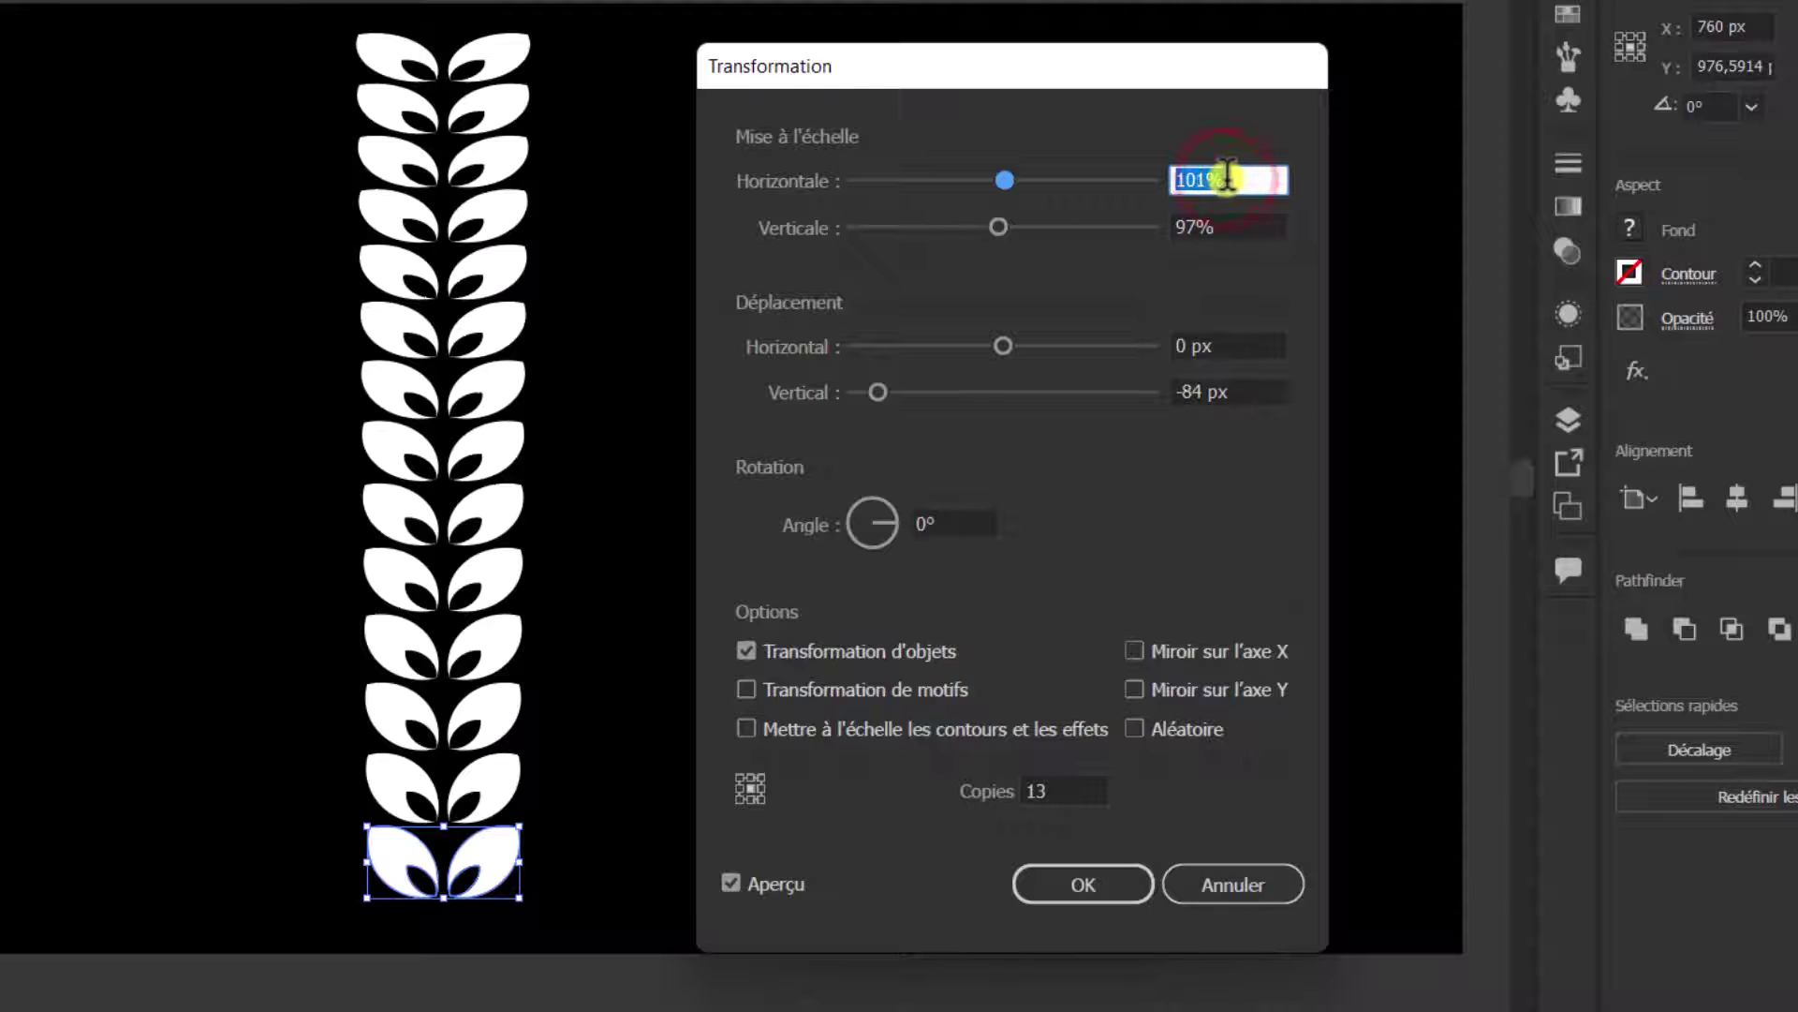
key("Down")
key("Down")
key("Down")
key("Down")
key("Down")
key("Down")
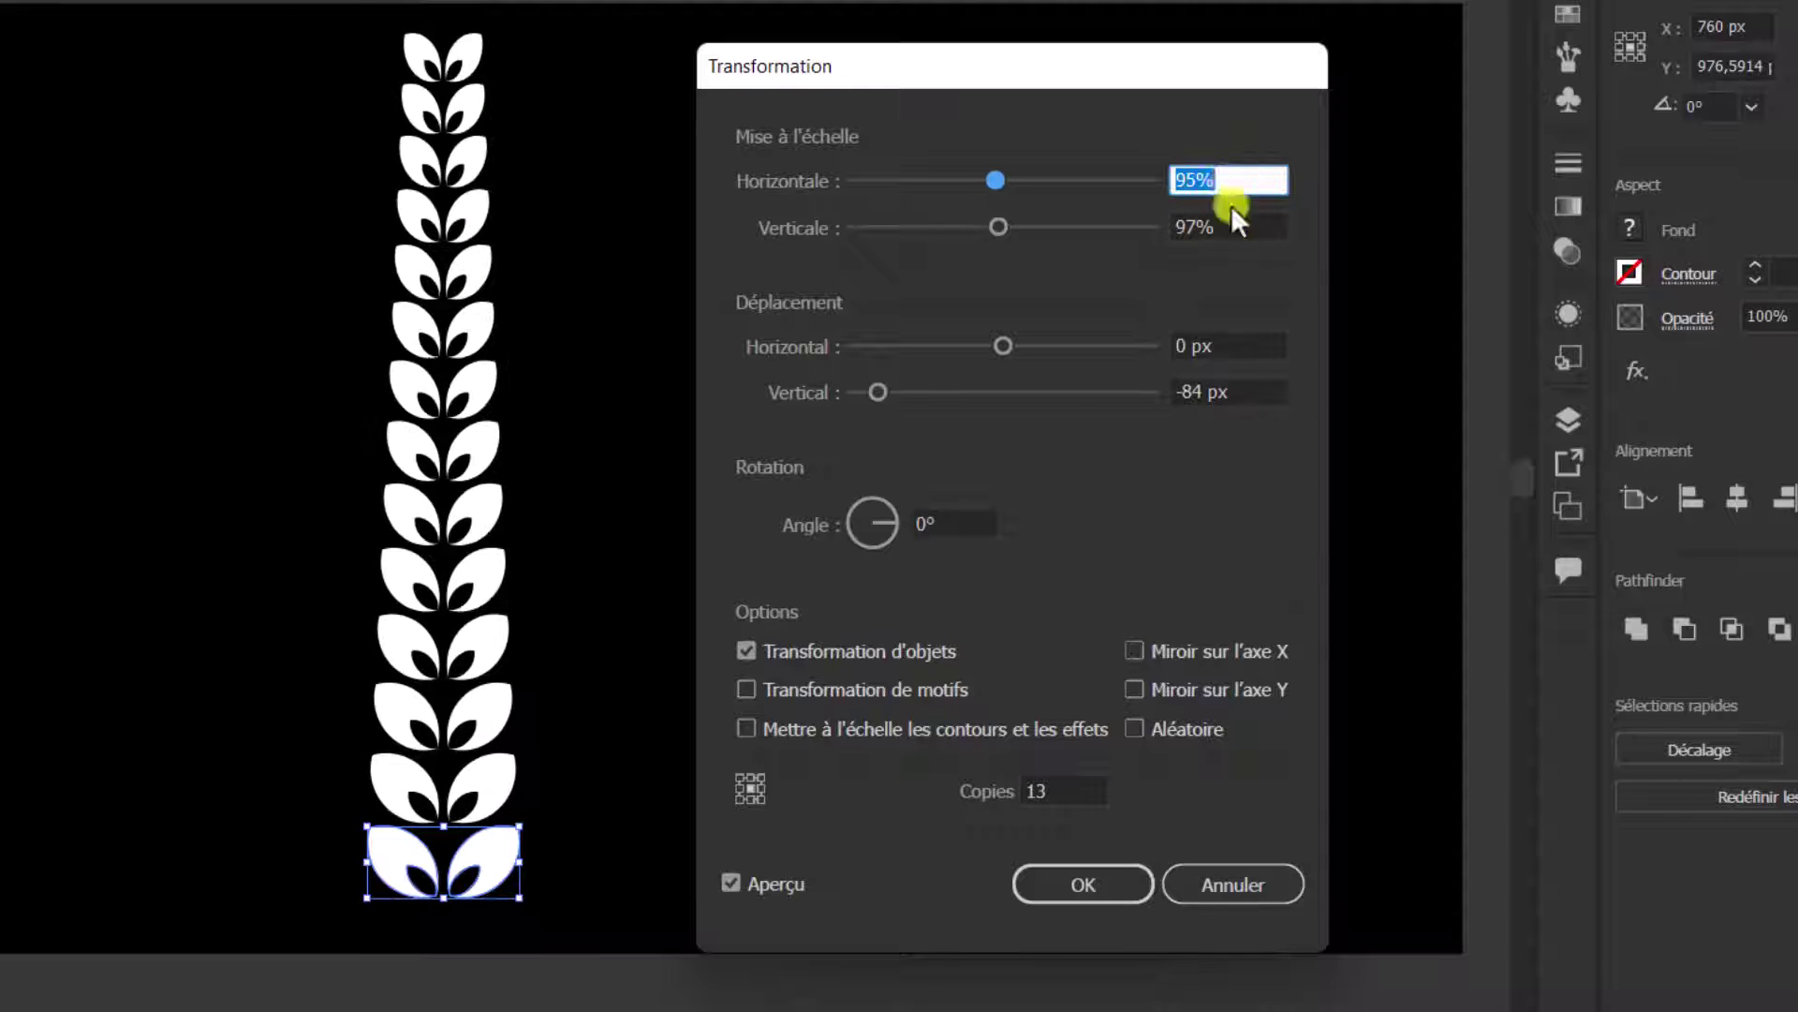
left_click(1232, 228)
key("Down")
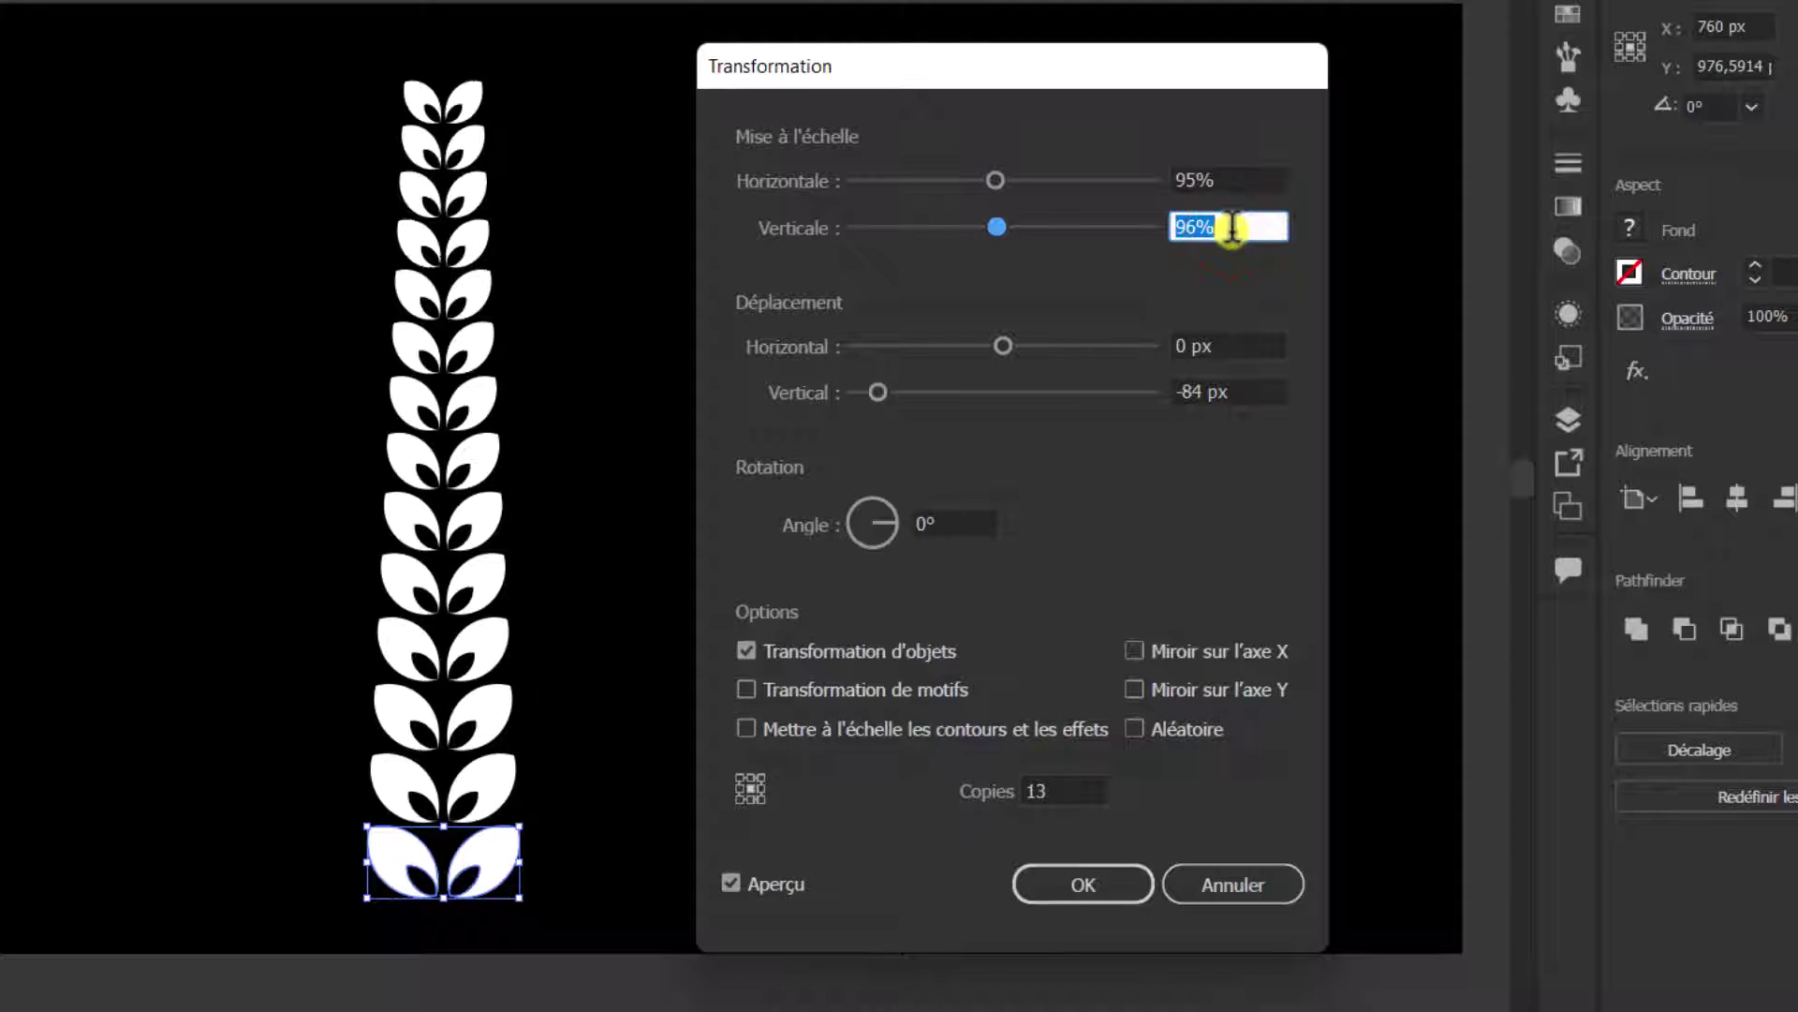
Raise the number of copies to 14 and apply the Transform effect
left_click(1068, 791)
key("Up")
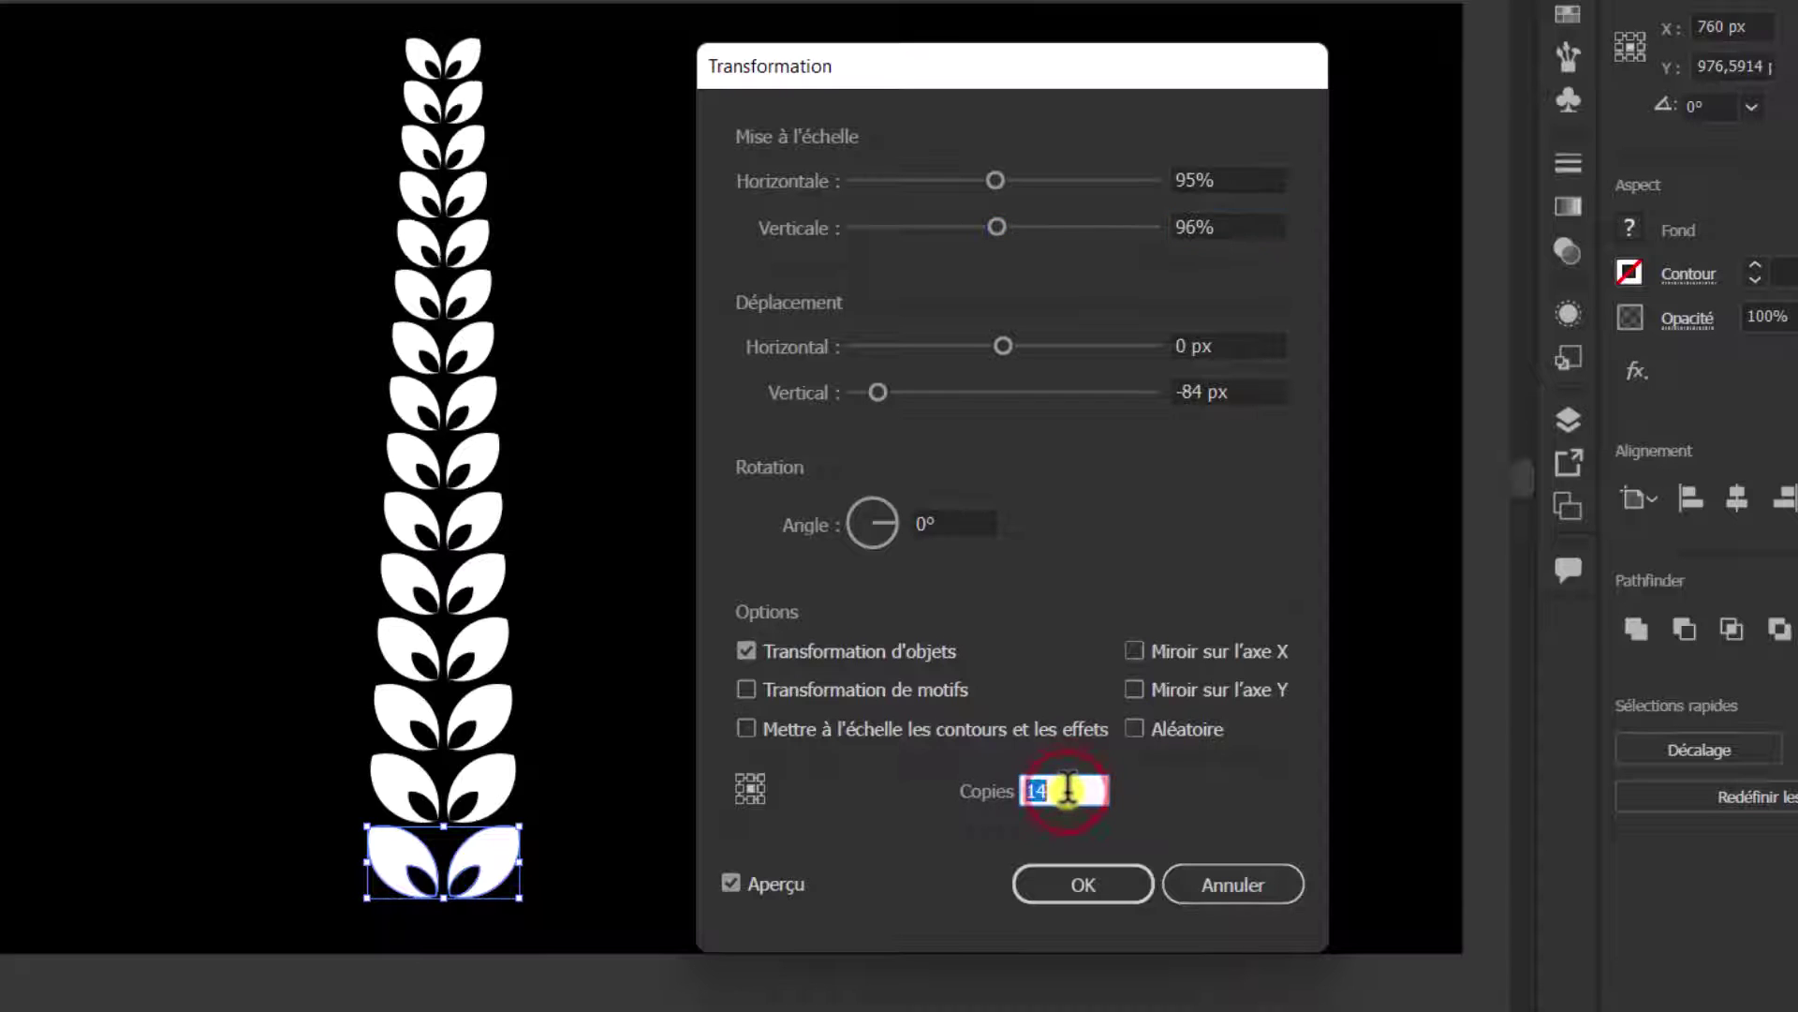
left_click(1039, 886)
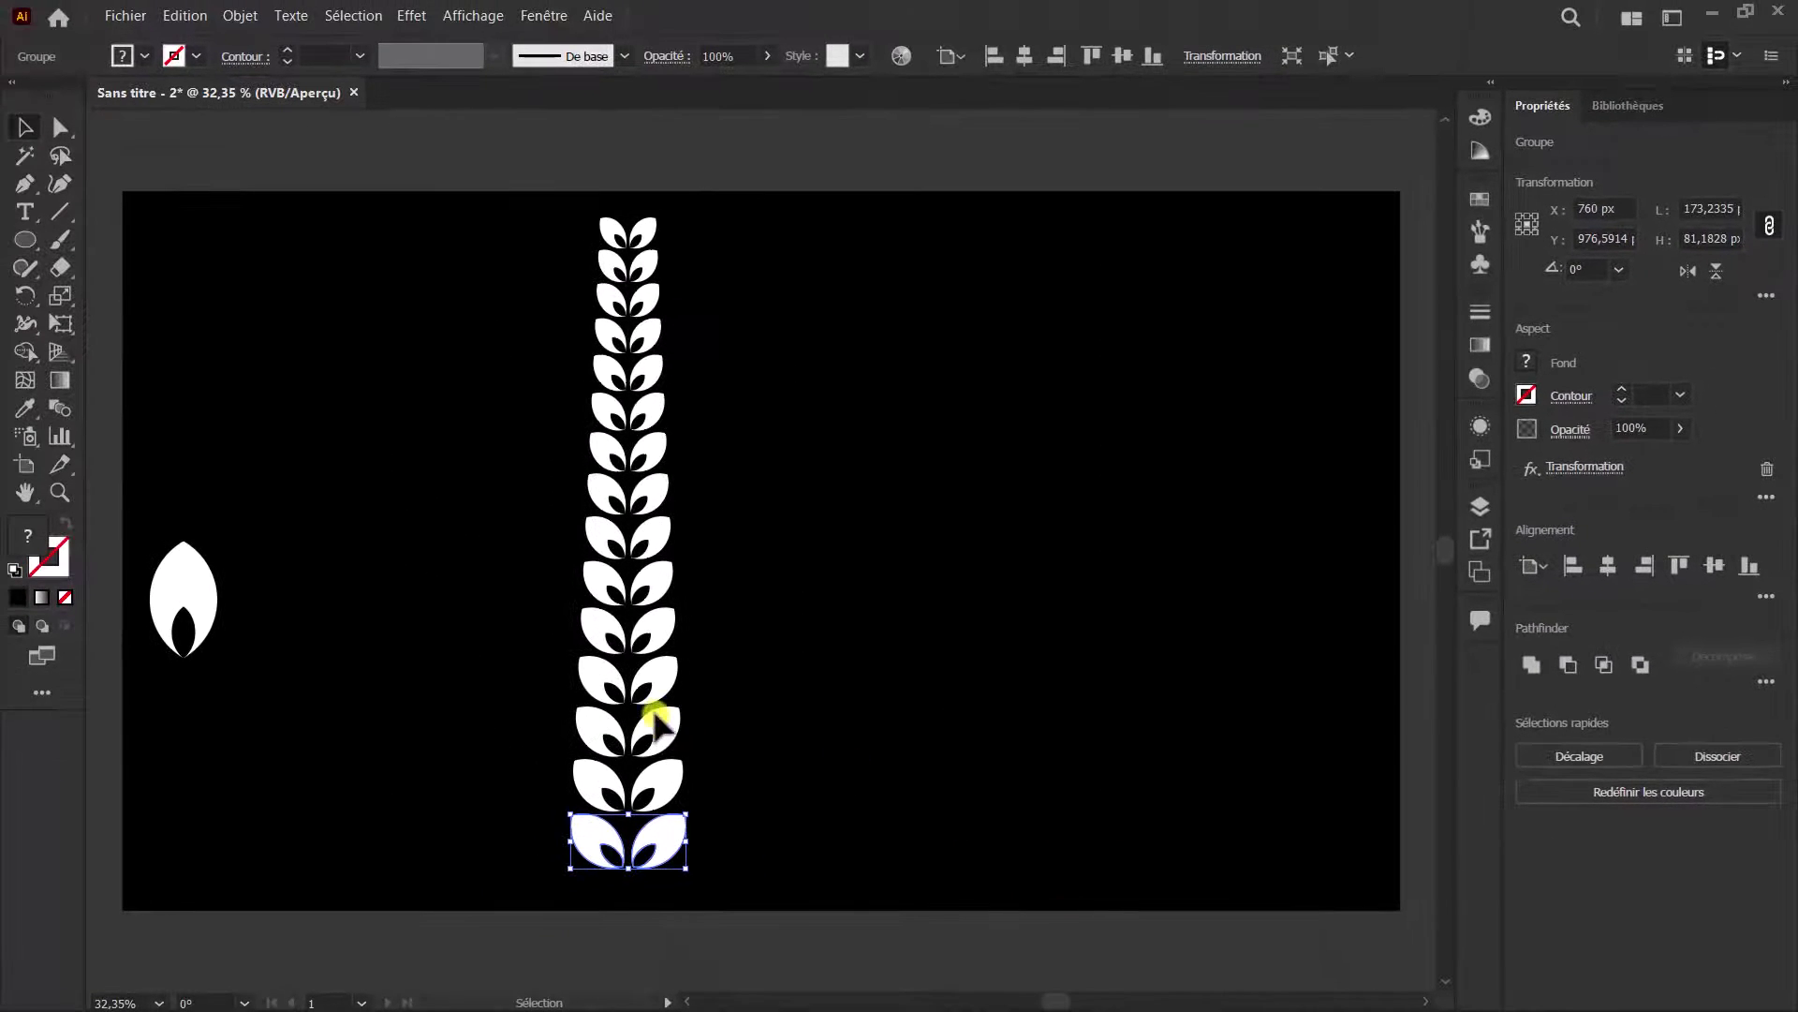
Expand the appearance of the leaf column and scale it down slightly from its top, keeping its base in place
left_click(240, 15)
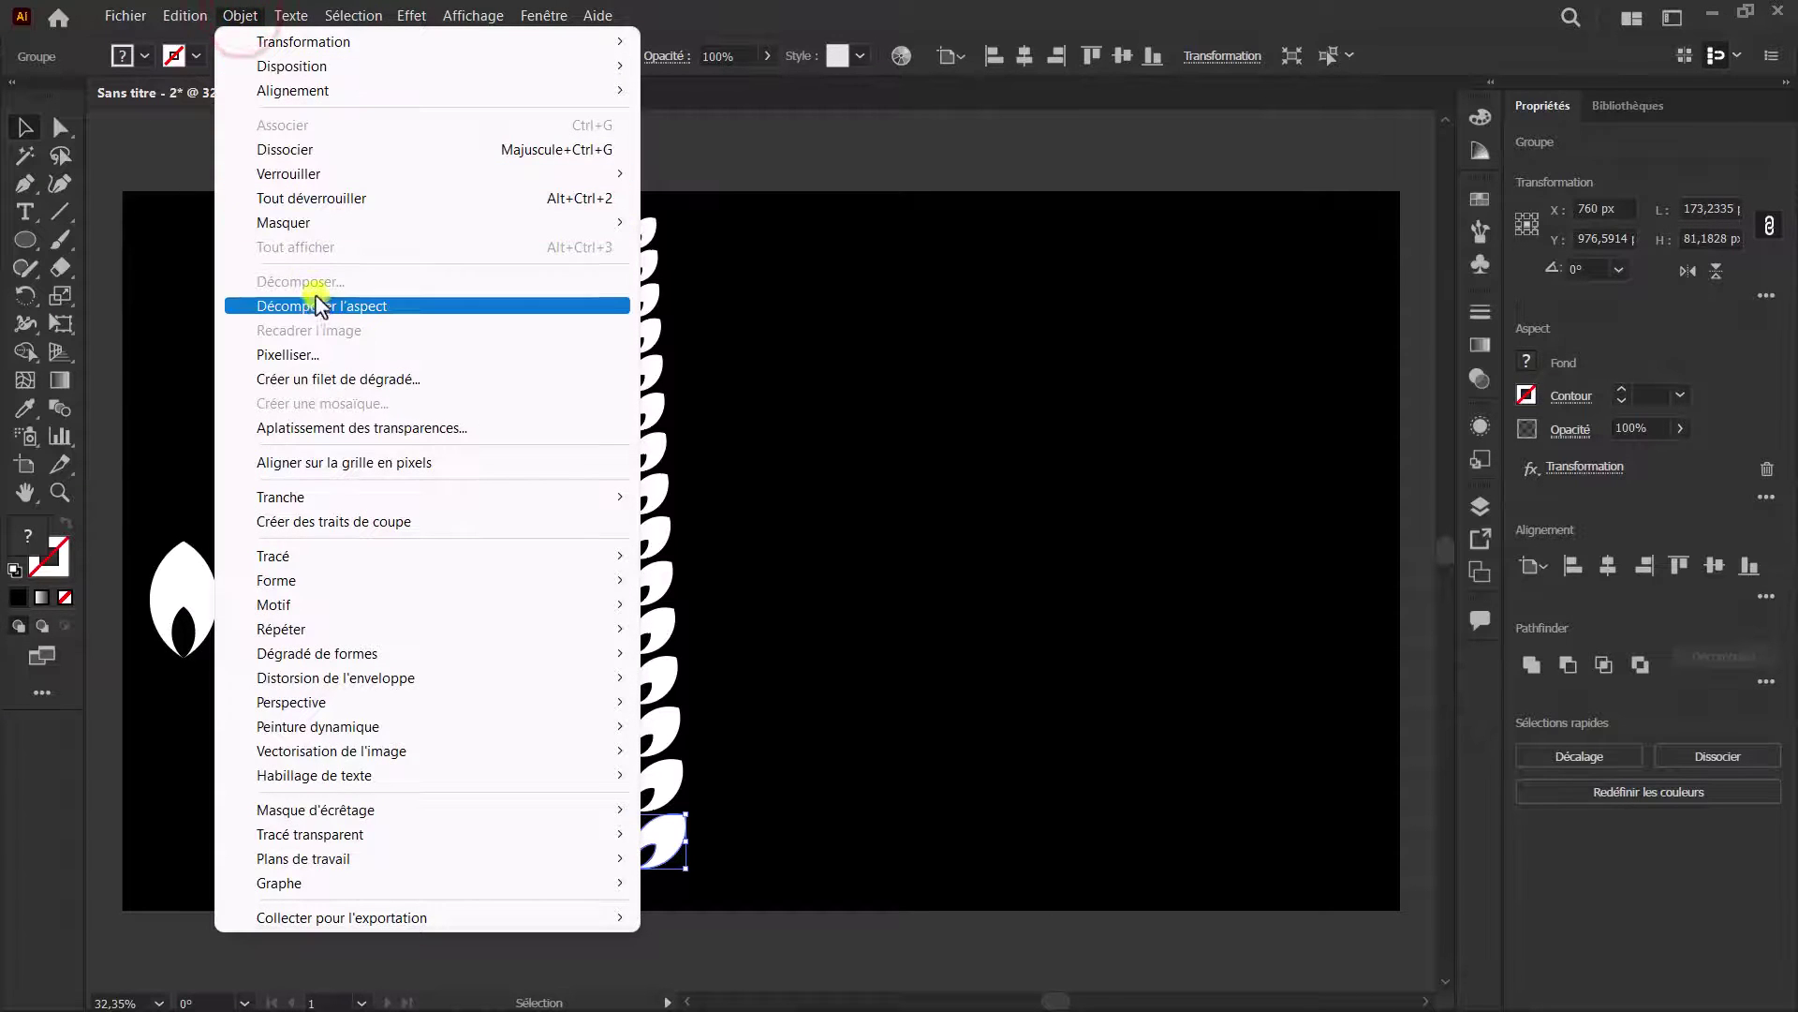
left_click(320, 307)
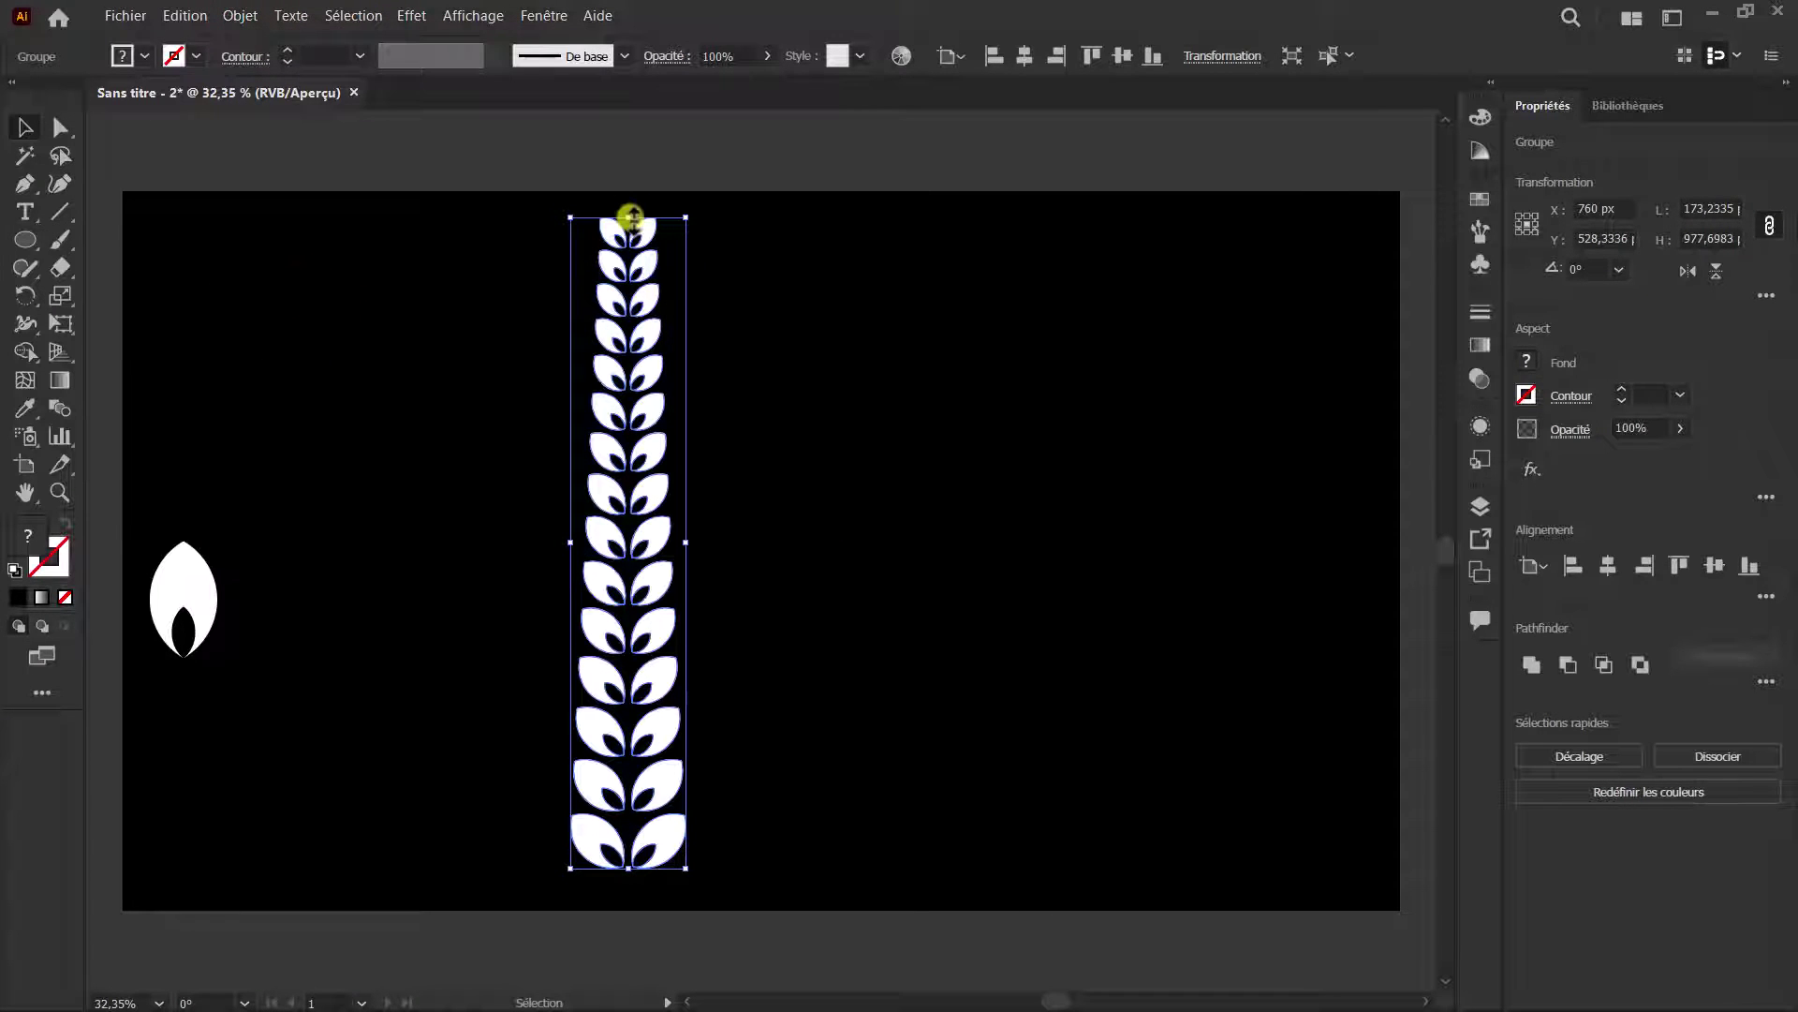
left_click_drag(630, 216, 650, 285)
left_click(465, 413)
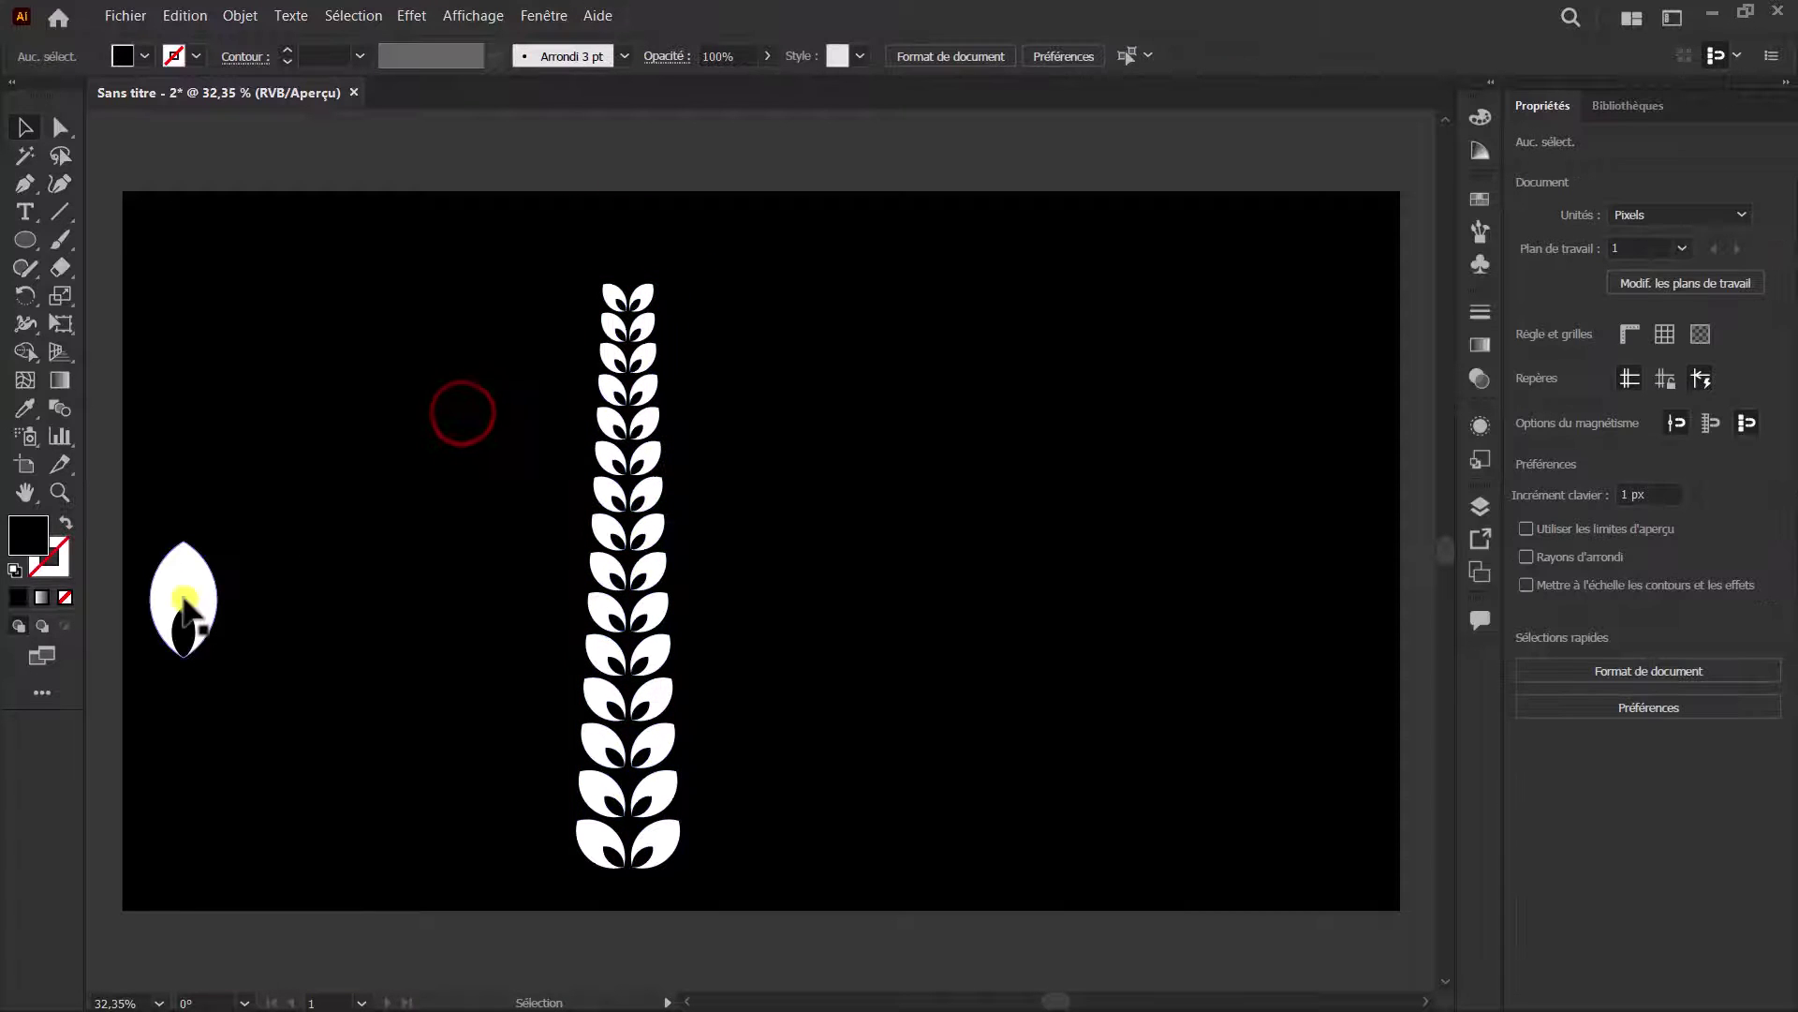
Scale the separate single leaf down to about 40 × 69 px and place it centred on top of the leaf column
left_click(184, 599)
left_click_drag(184, 601, 631, 263)
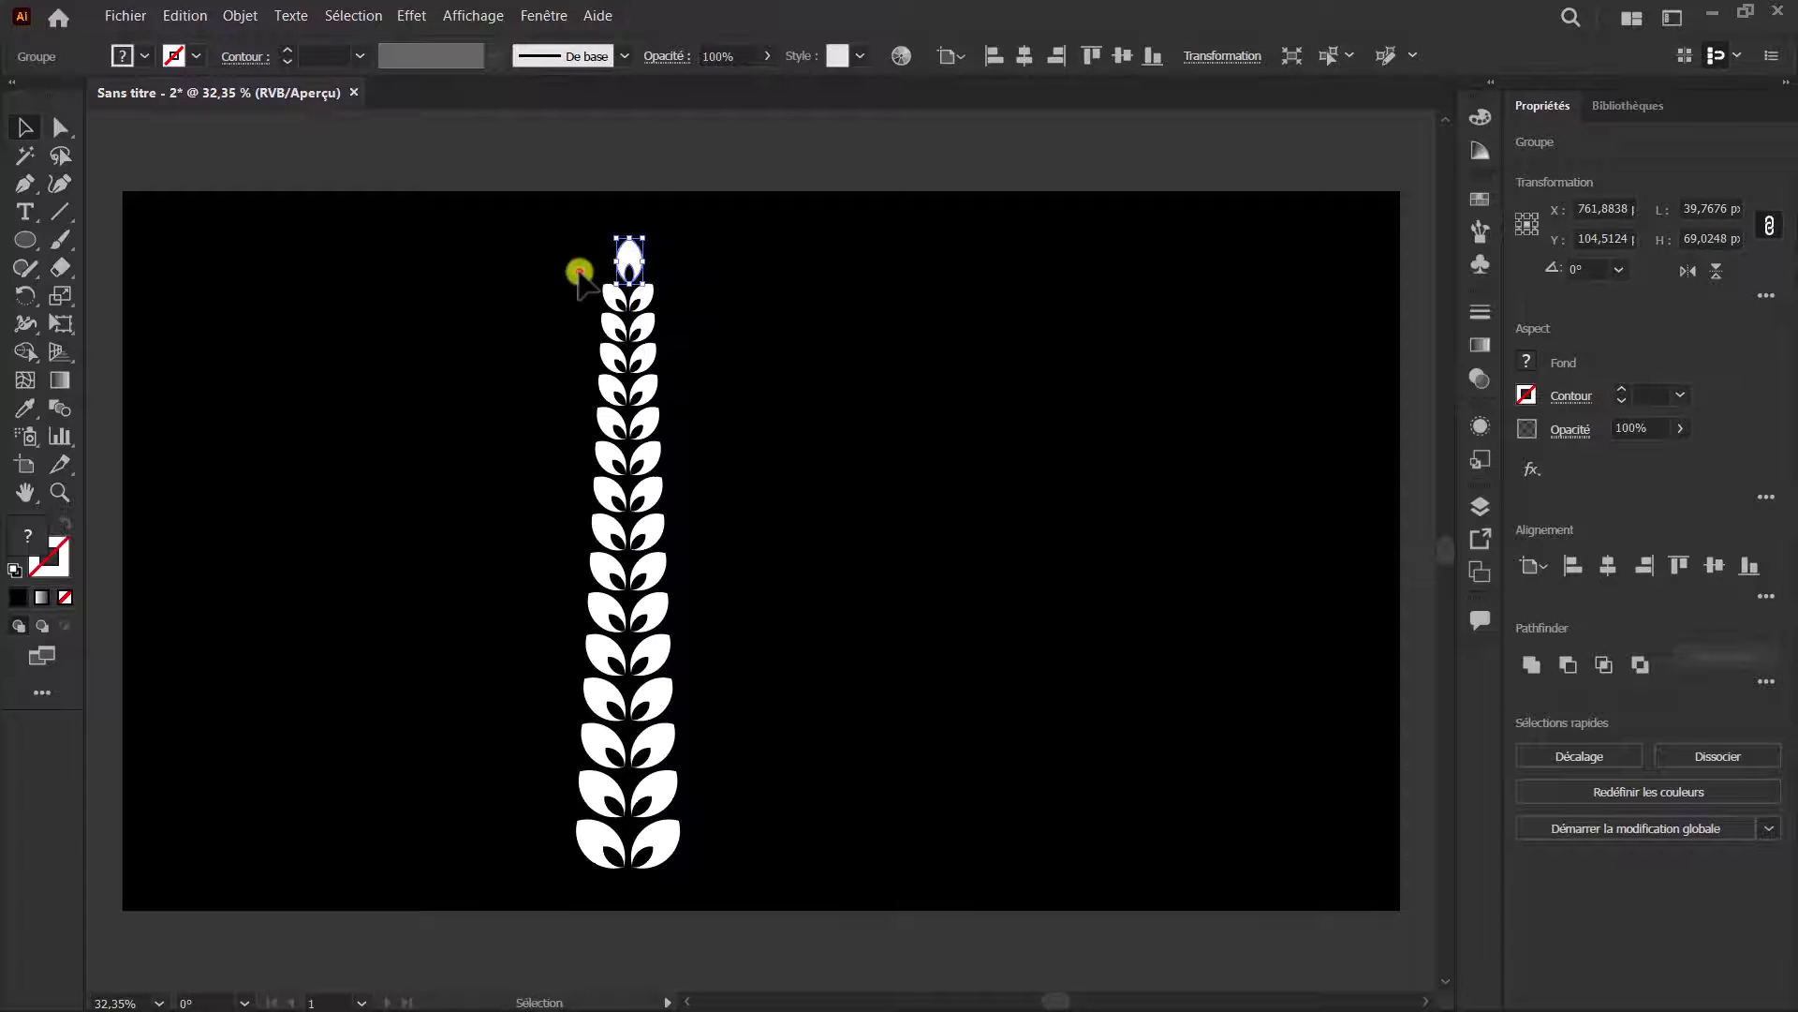
left_click(577, 271)
Draw a vertical line about 1002 px long to the right of the leaf column and give it an 8 pt white stroke
left_click(60, 211)
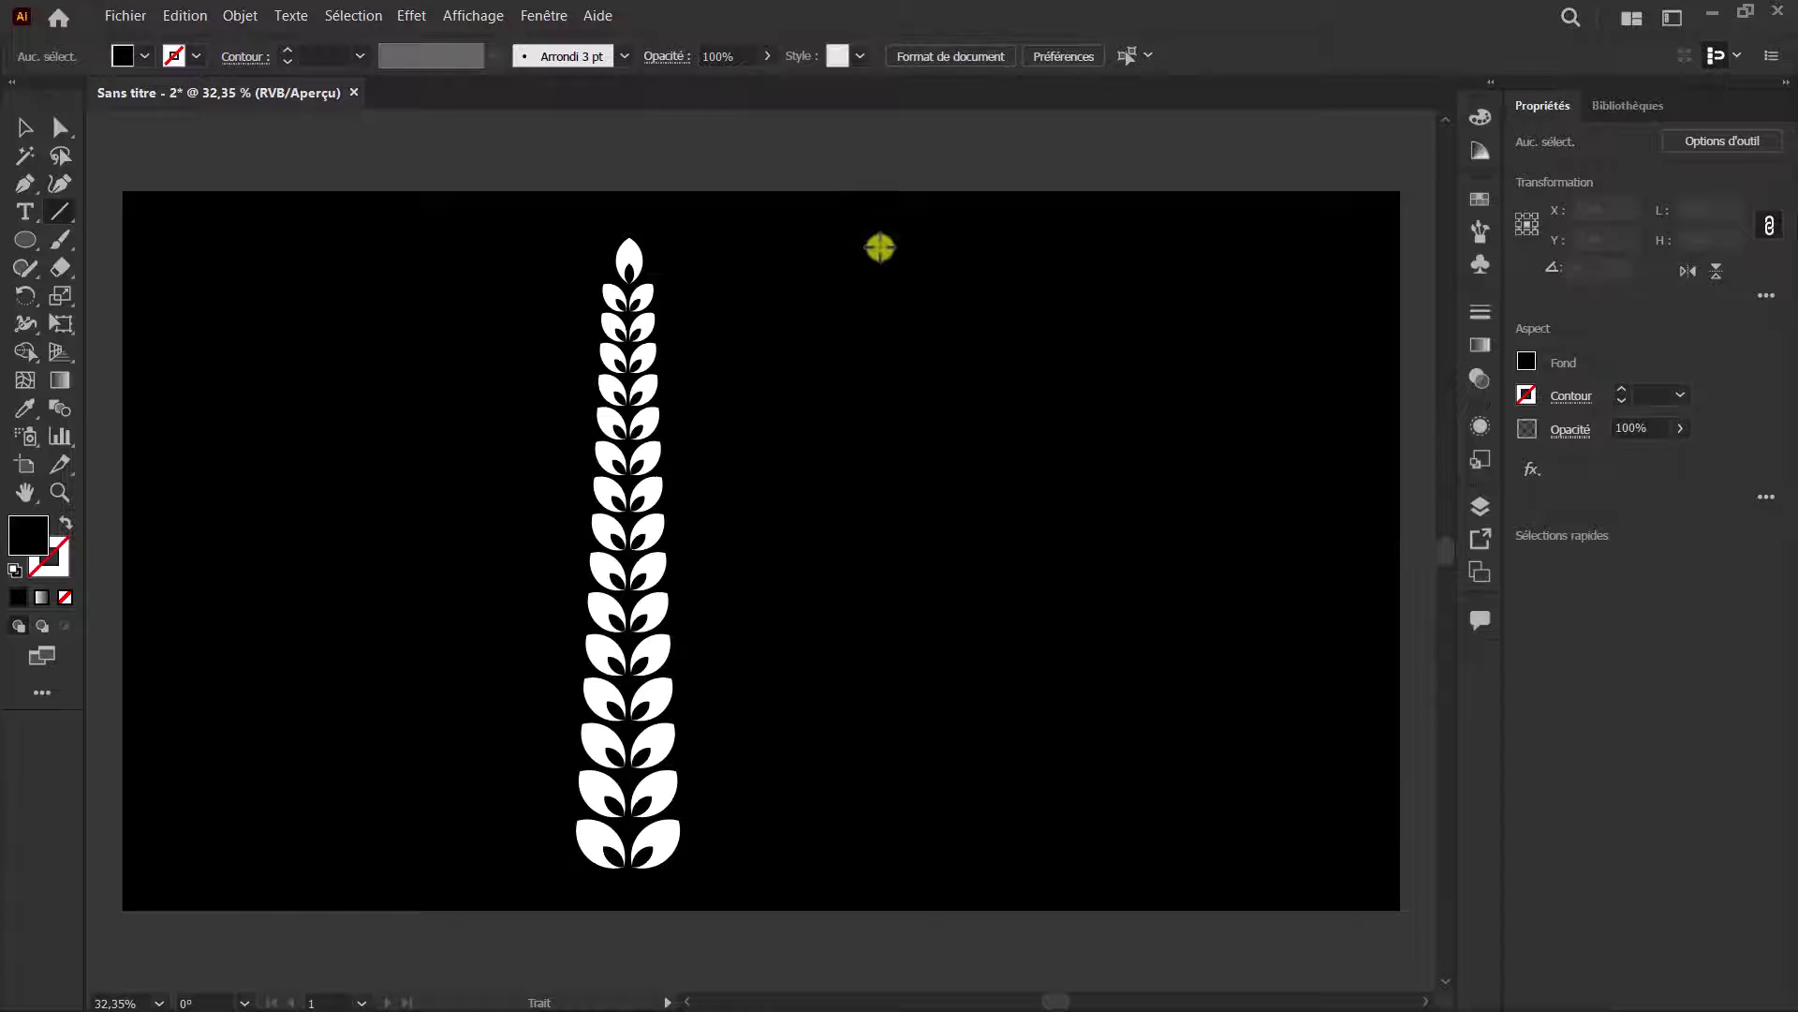
left_click_drag(875, 230, 874, 898)
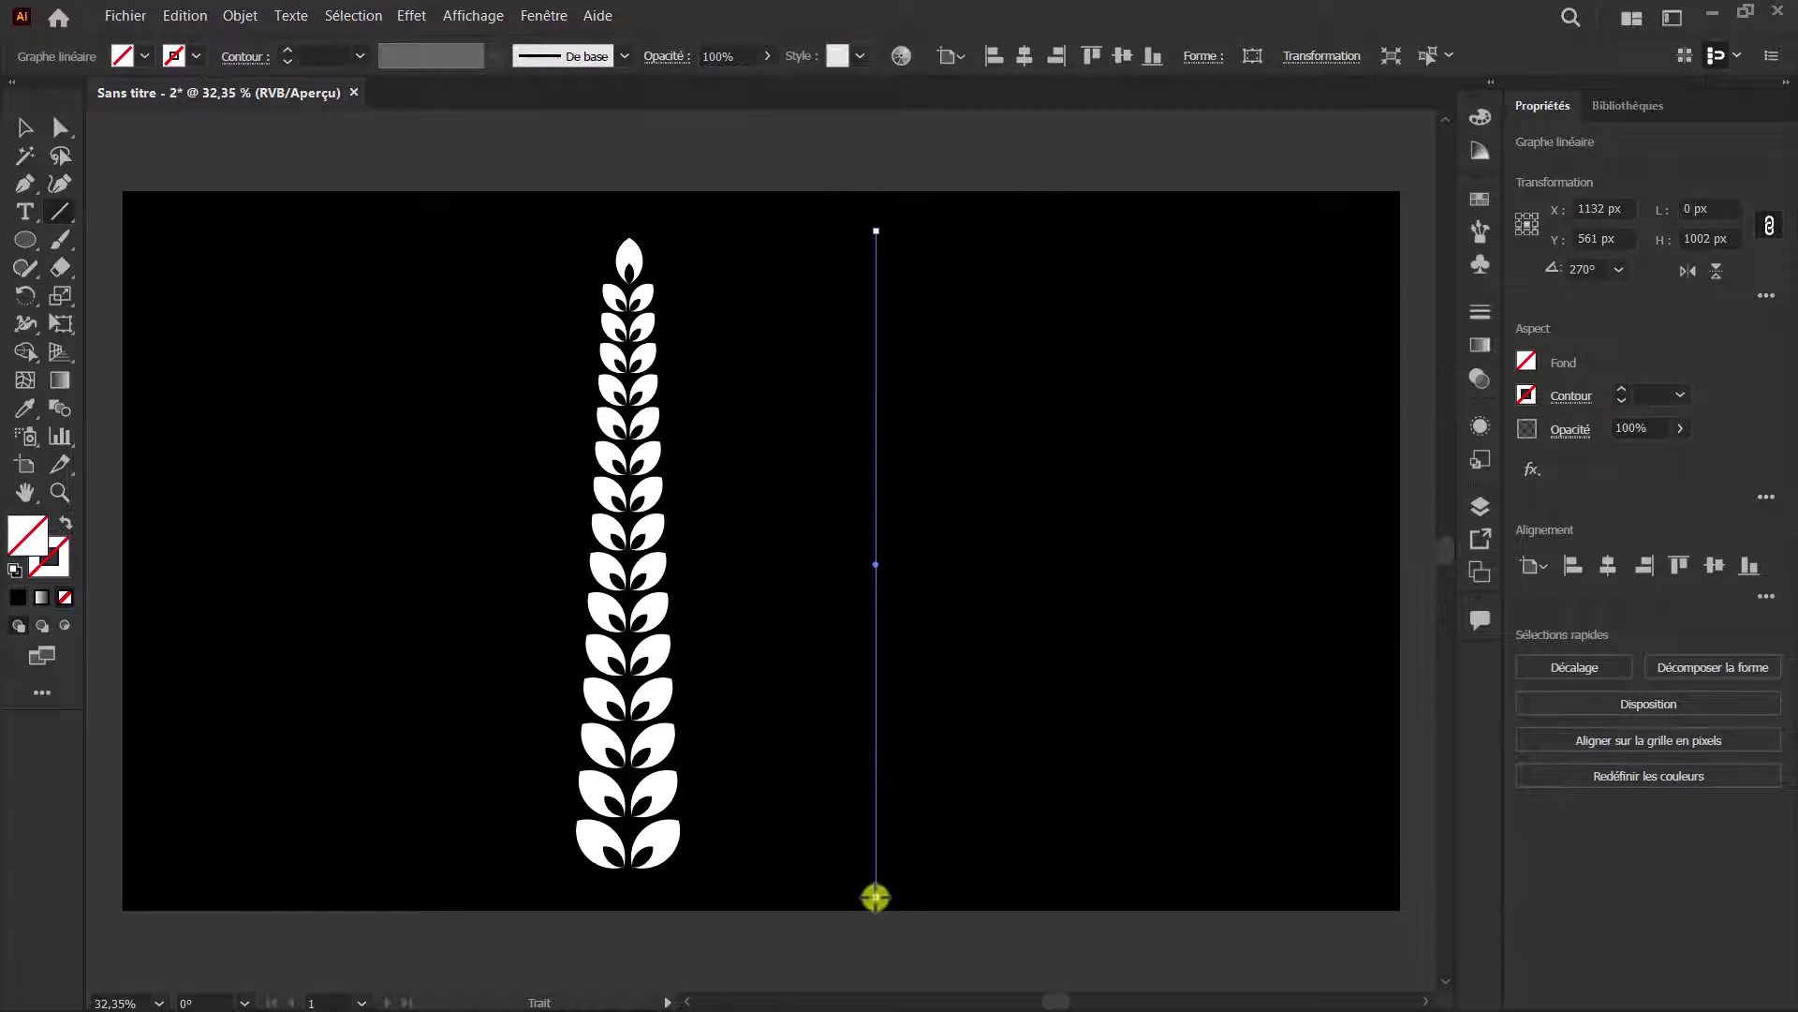
left_click(1618, 388)
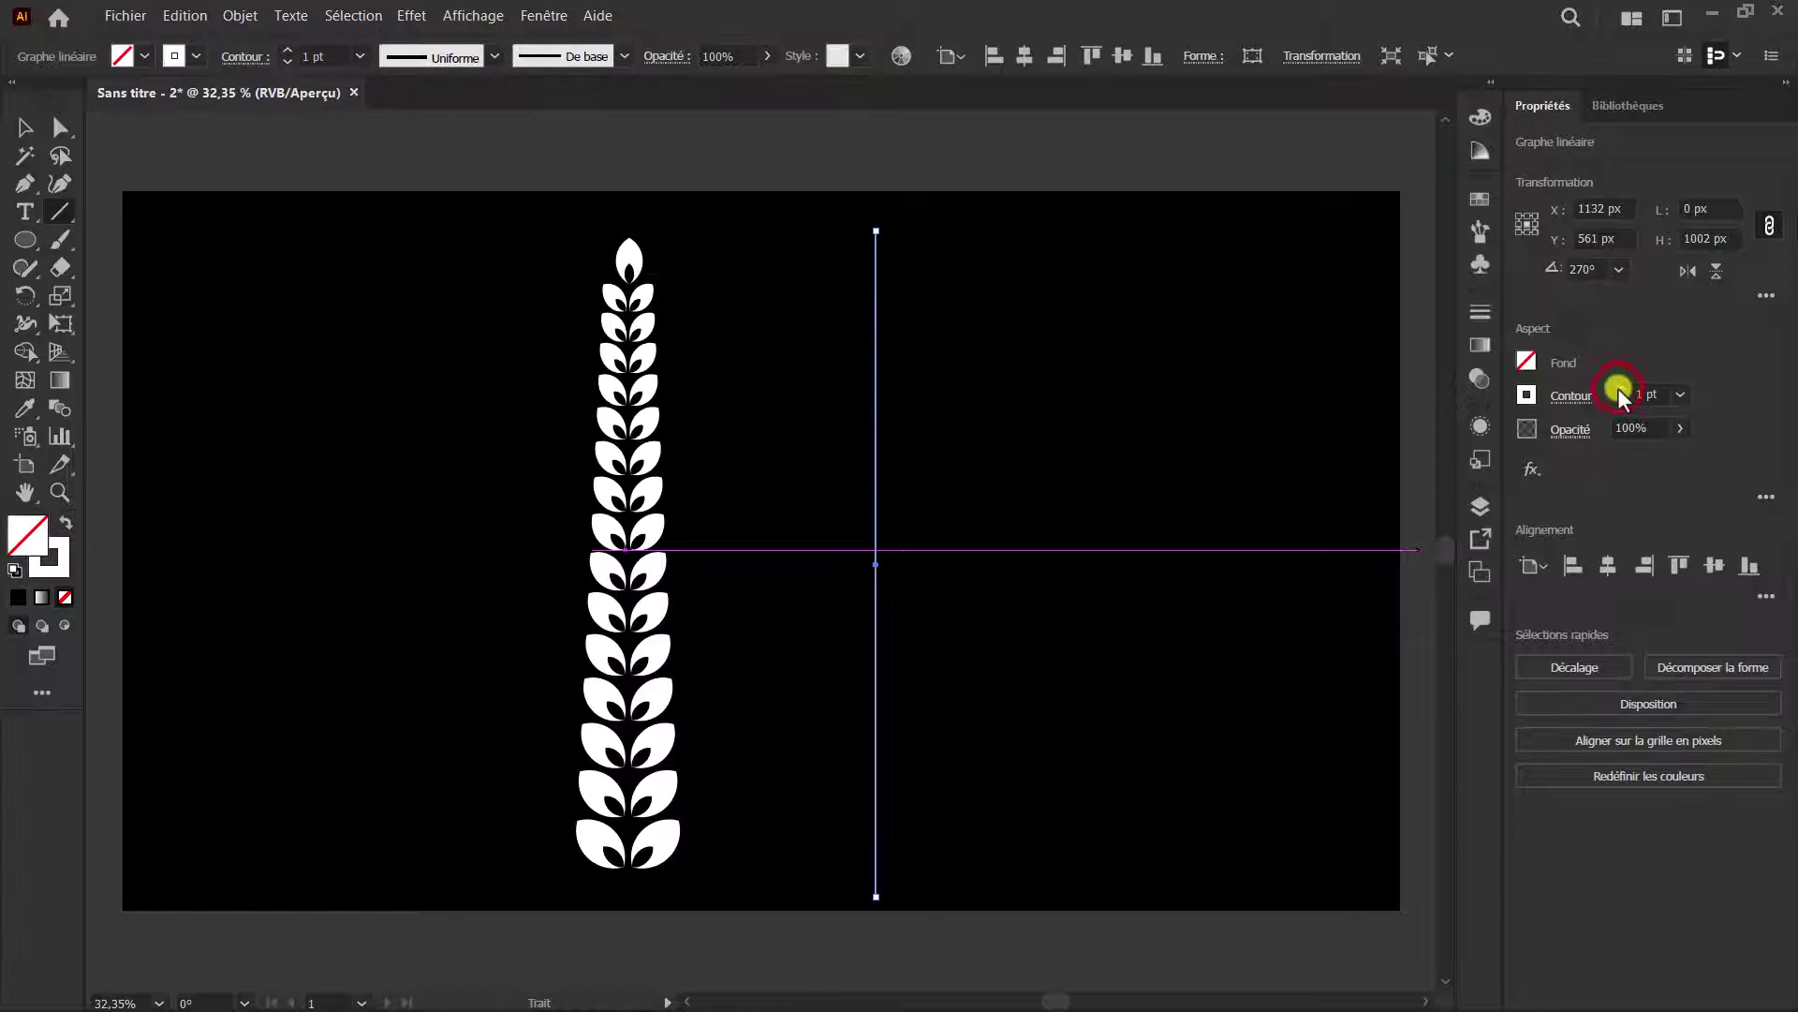
left_click(1618, 387)
left_click(1617, 388)
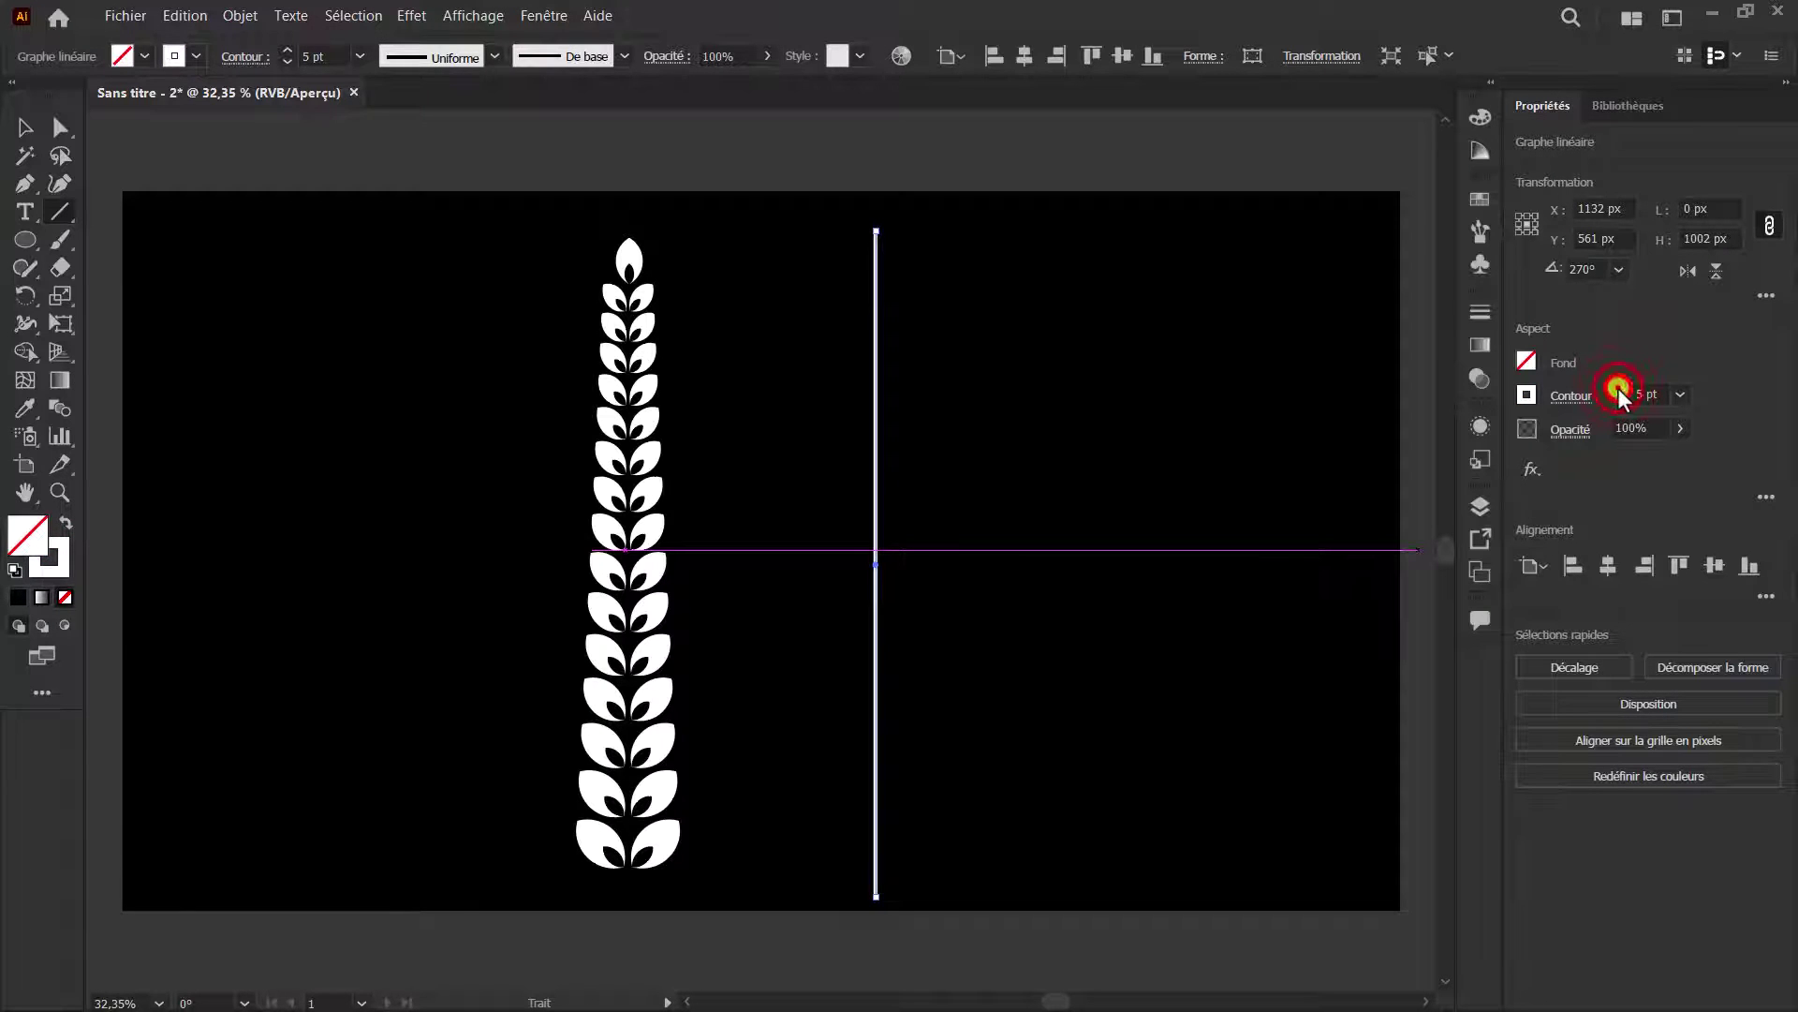
left_click(1617, 387)
left_click(1618, 387)
left_click(1618, 388)
left_click(1618, 388)
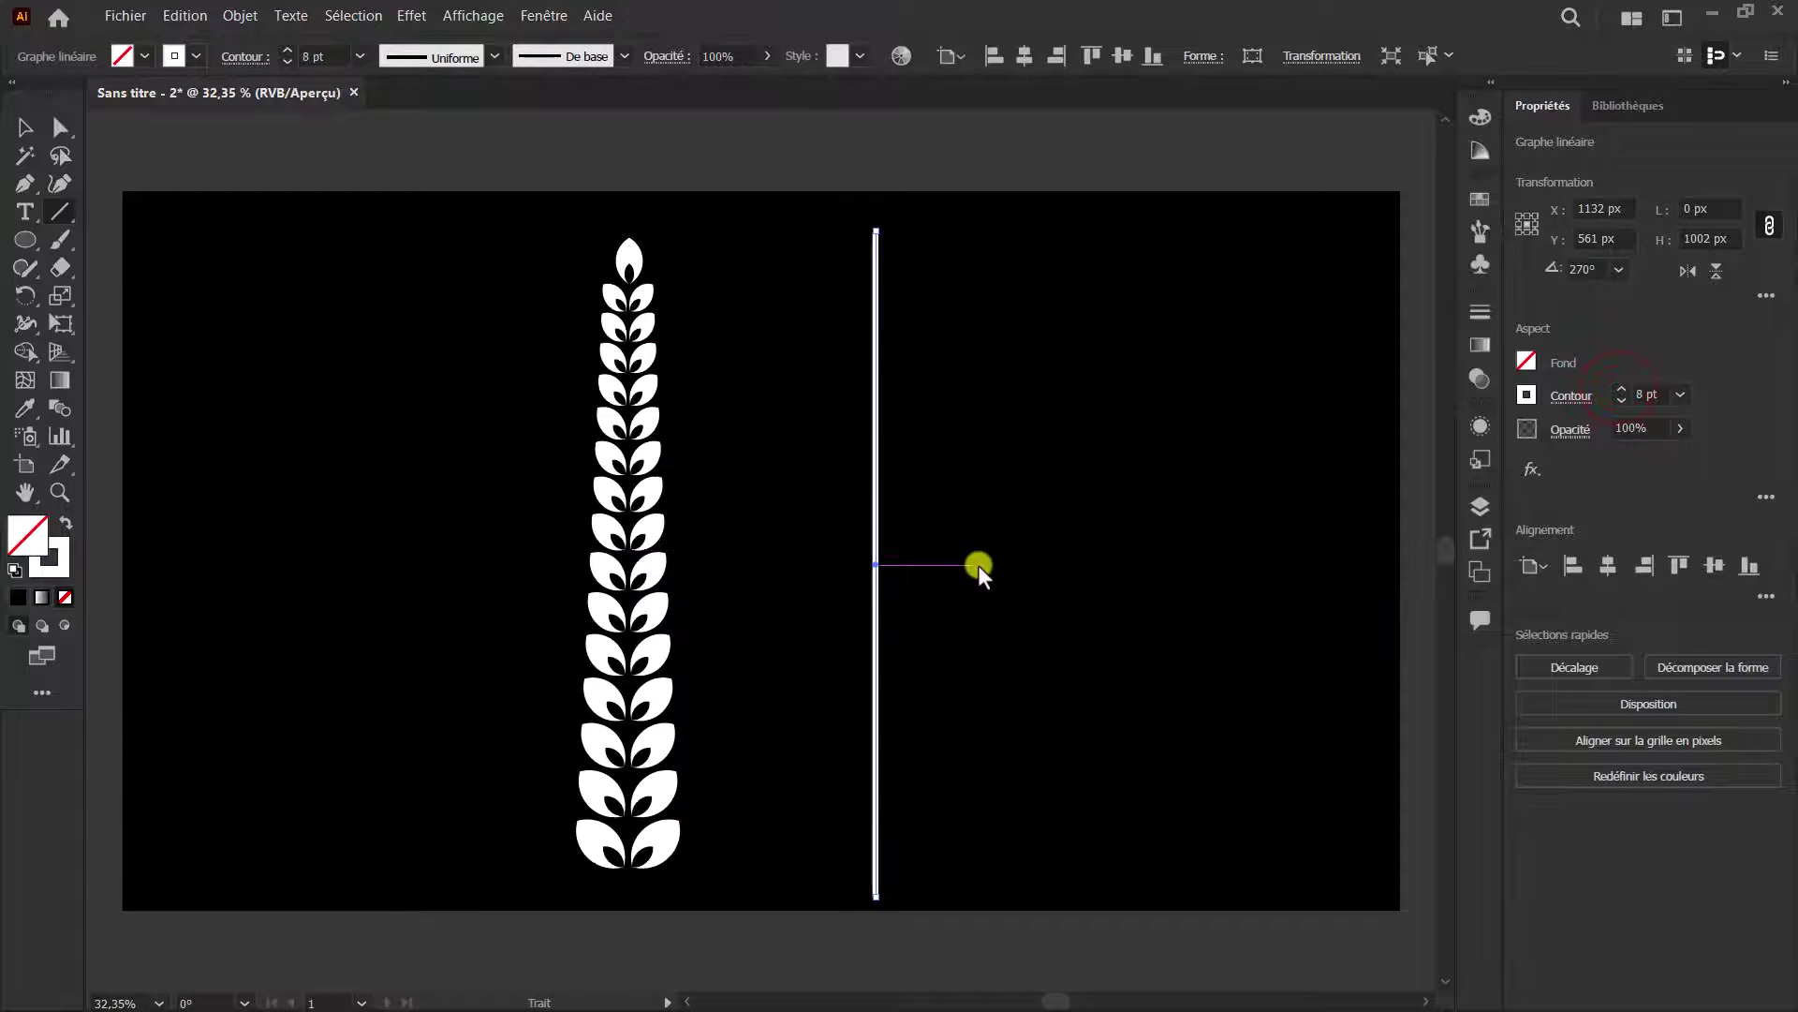
Apply the triangular tapered width profile to the line and flip it vertically so the thick end is at the bottom
left_click(497, 60)
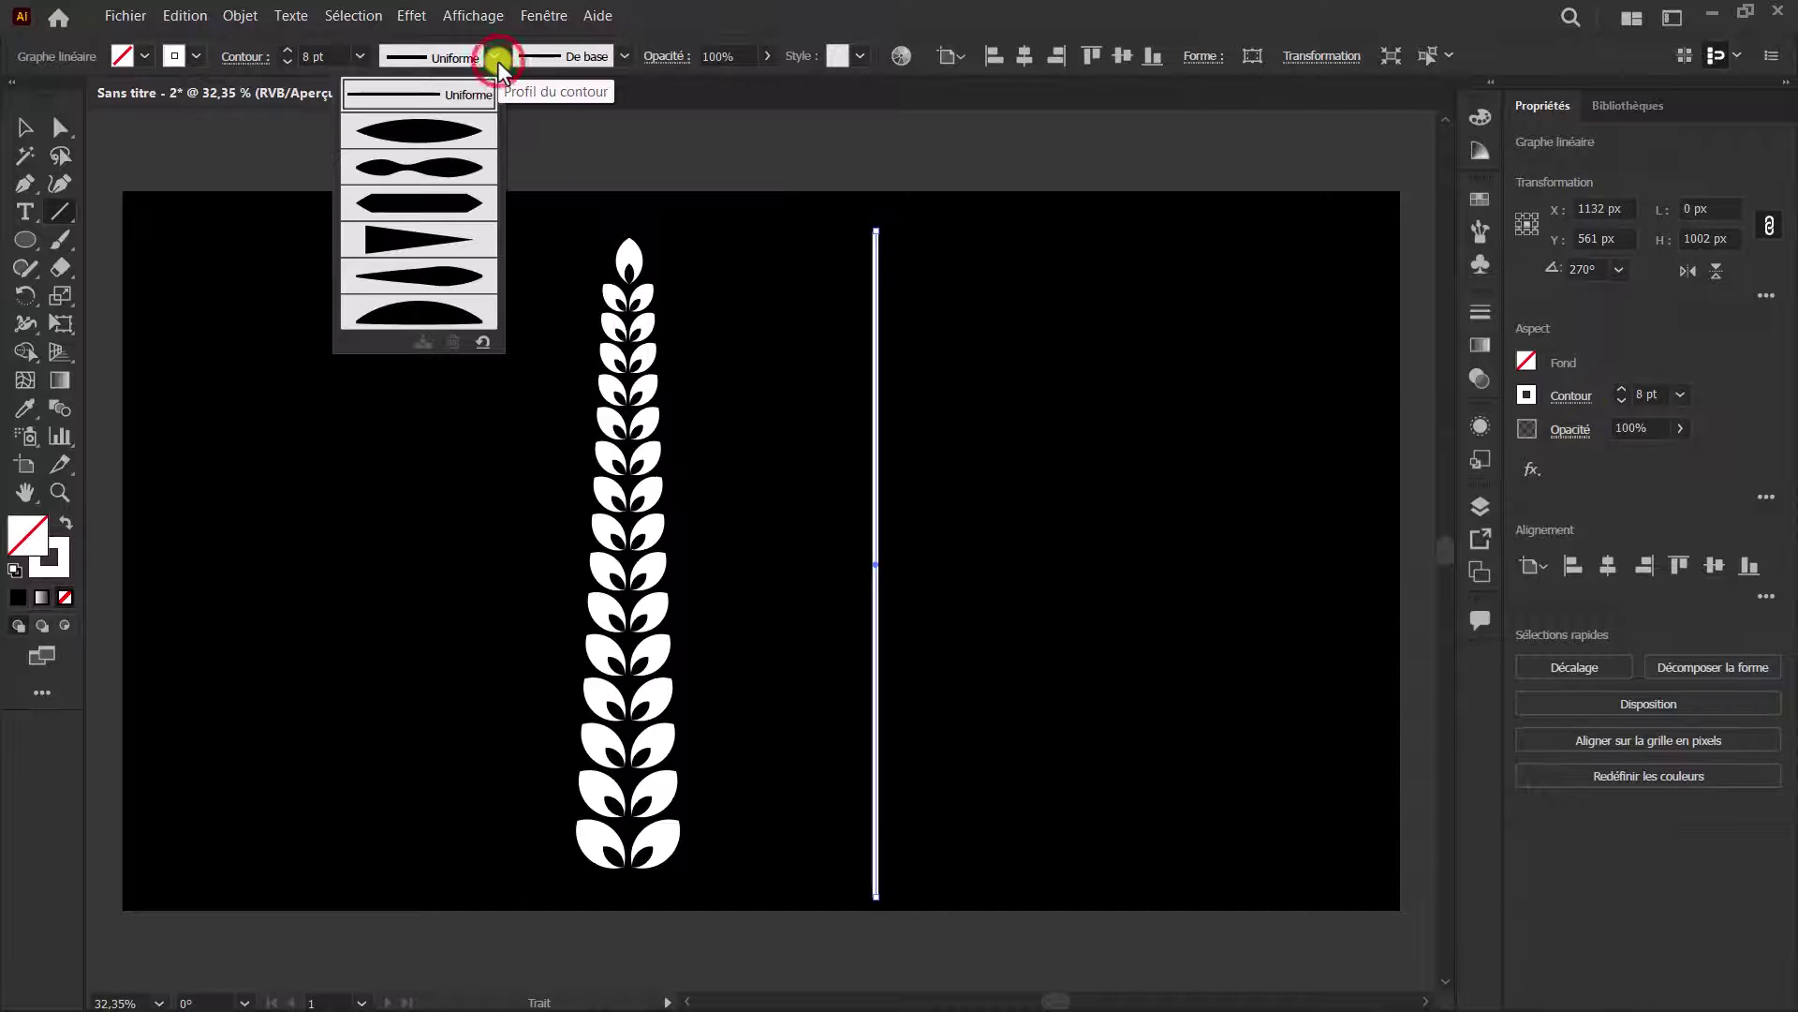
left_click(431, 234)
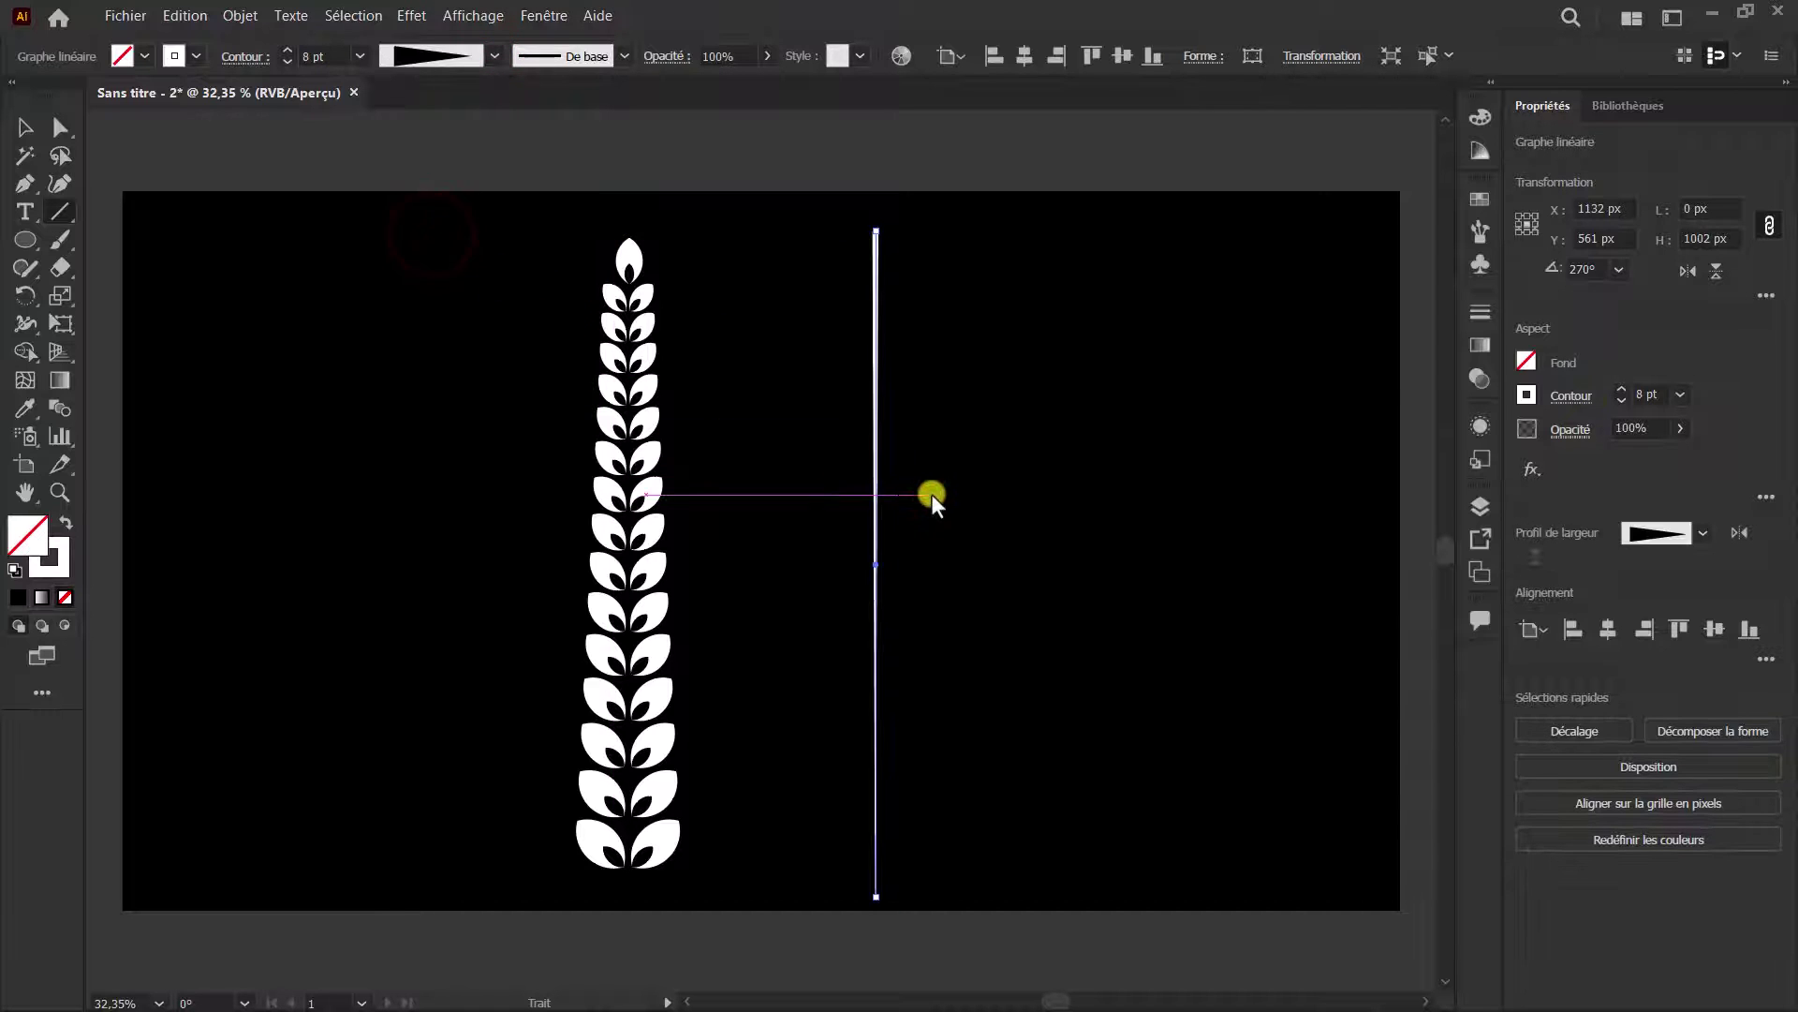
left_click(1714, 274)
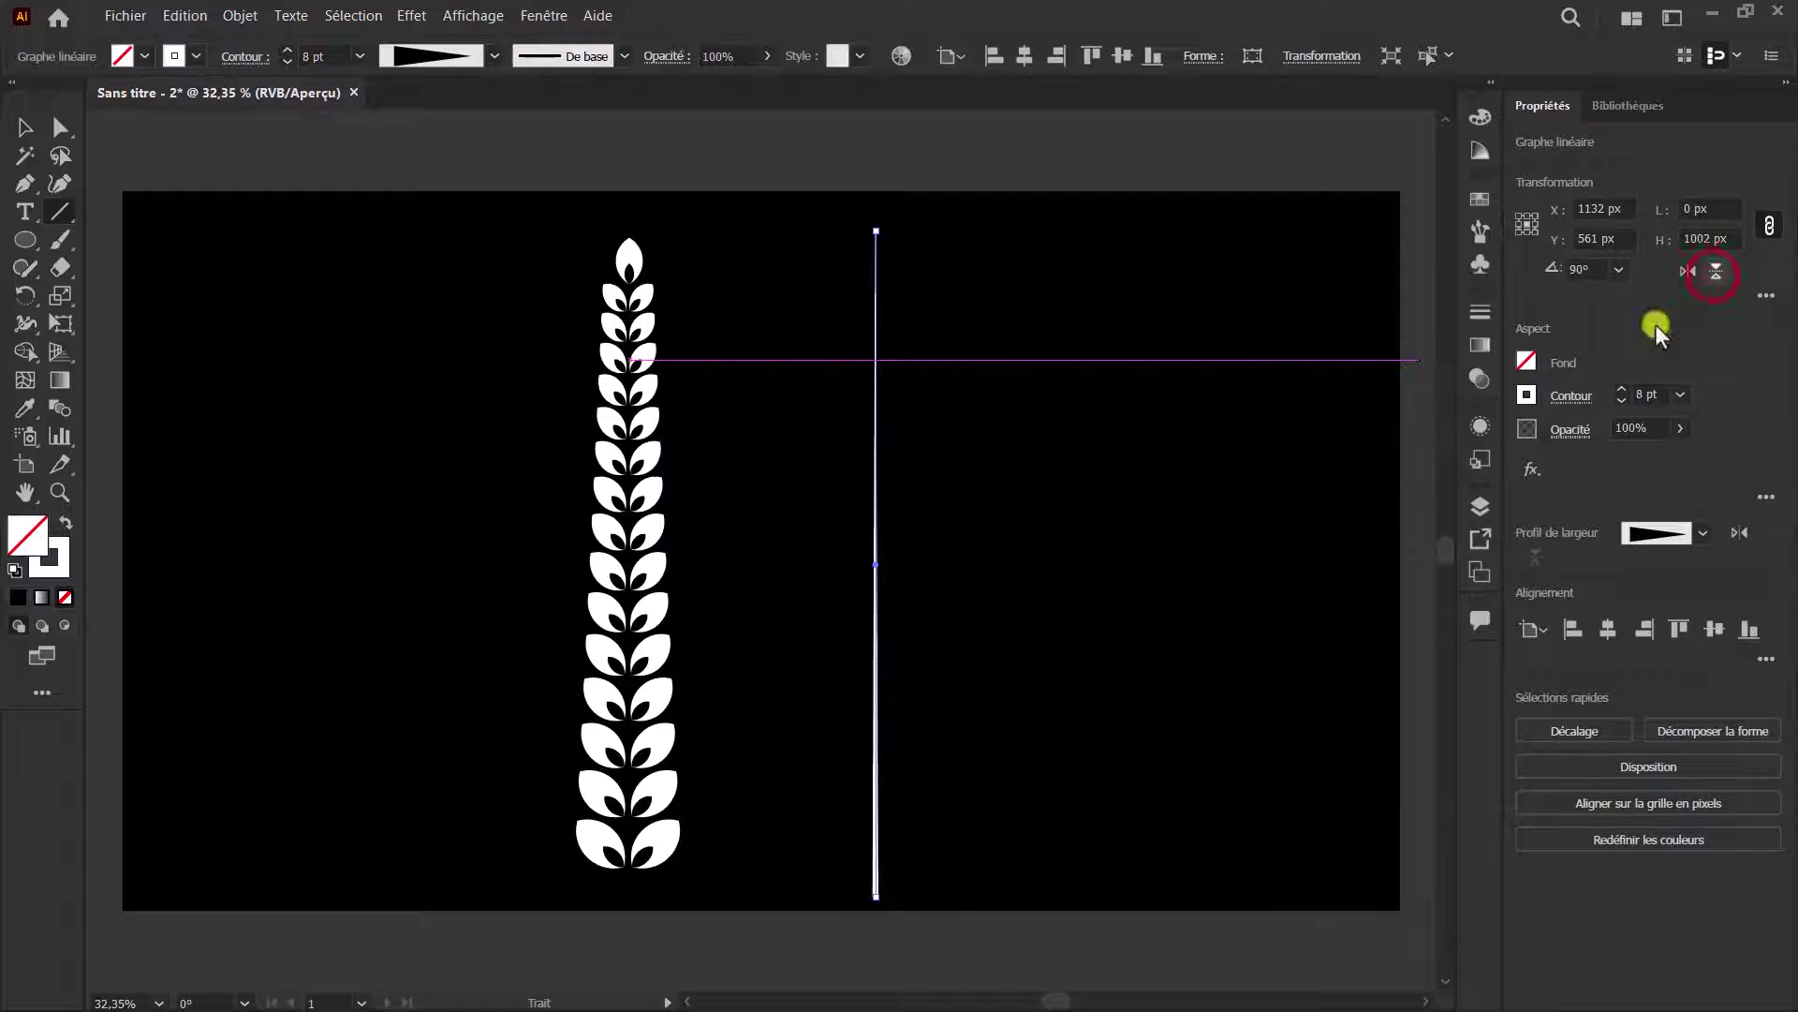
Group the leaf column together with the single leaf on its top
key("v")
left_click_drag(470, 246, 734, 843)
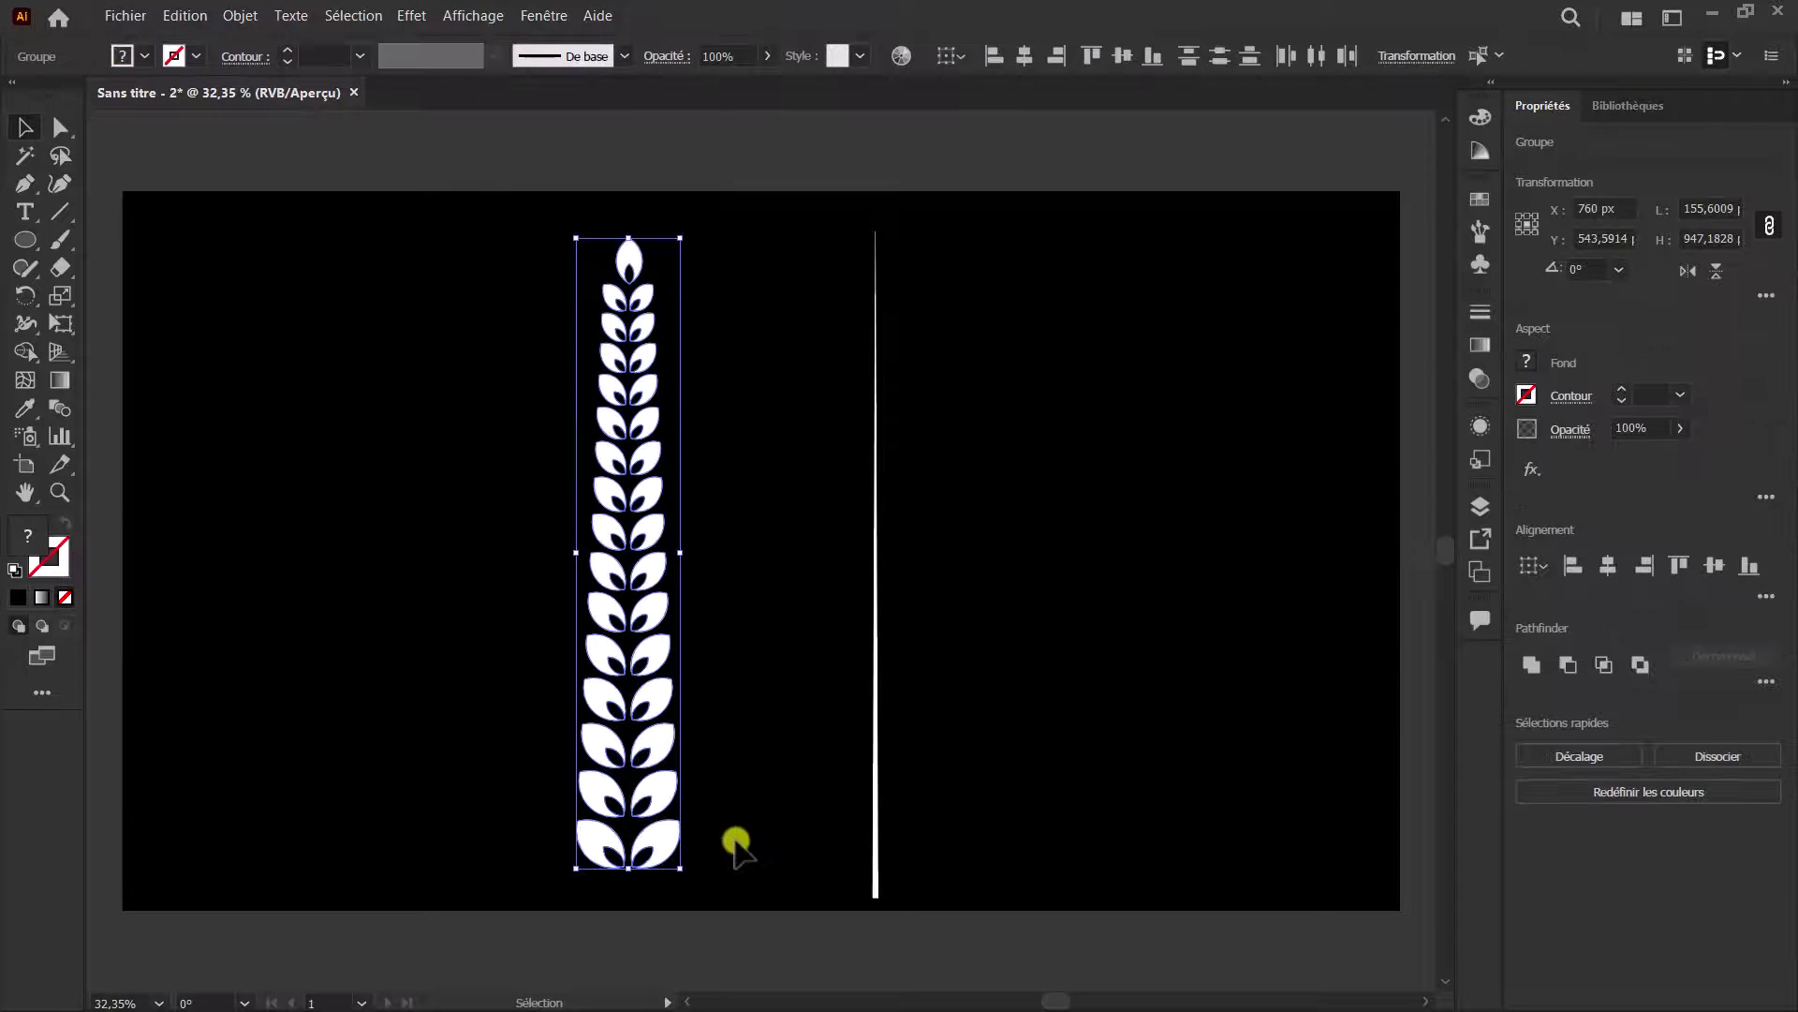
right_click(646, 531)
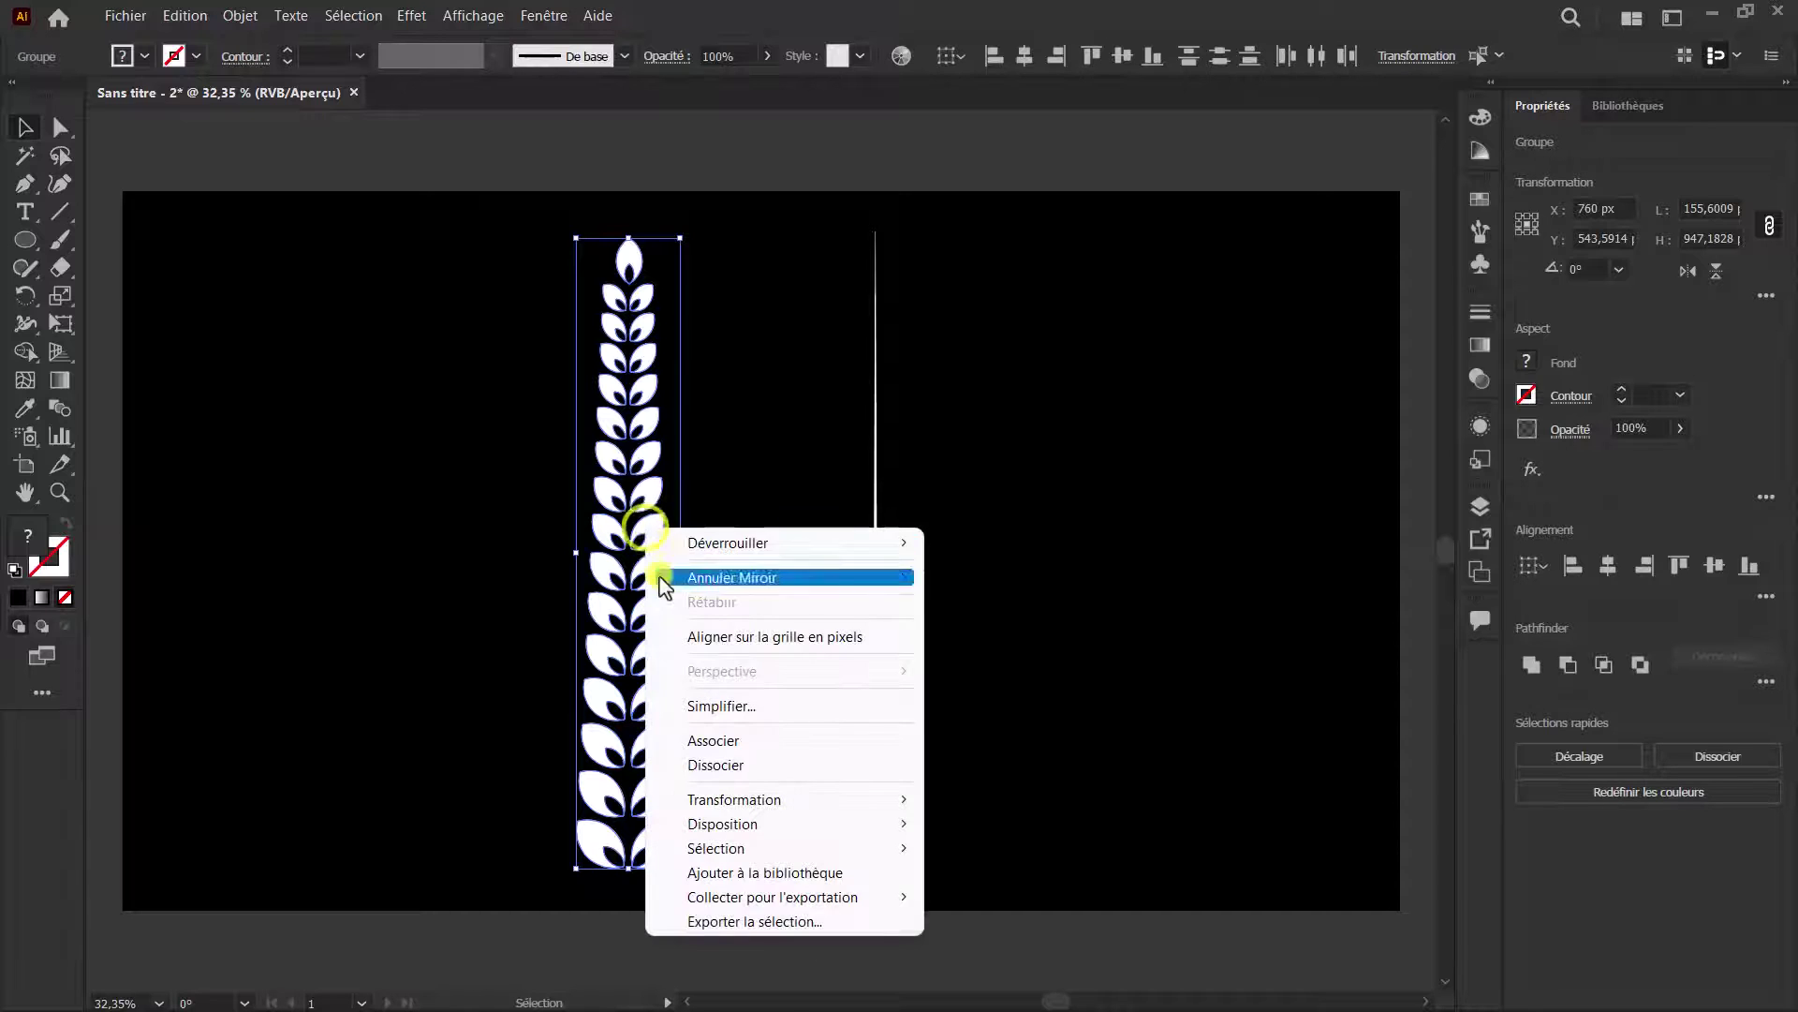
left_click(699, 740)
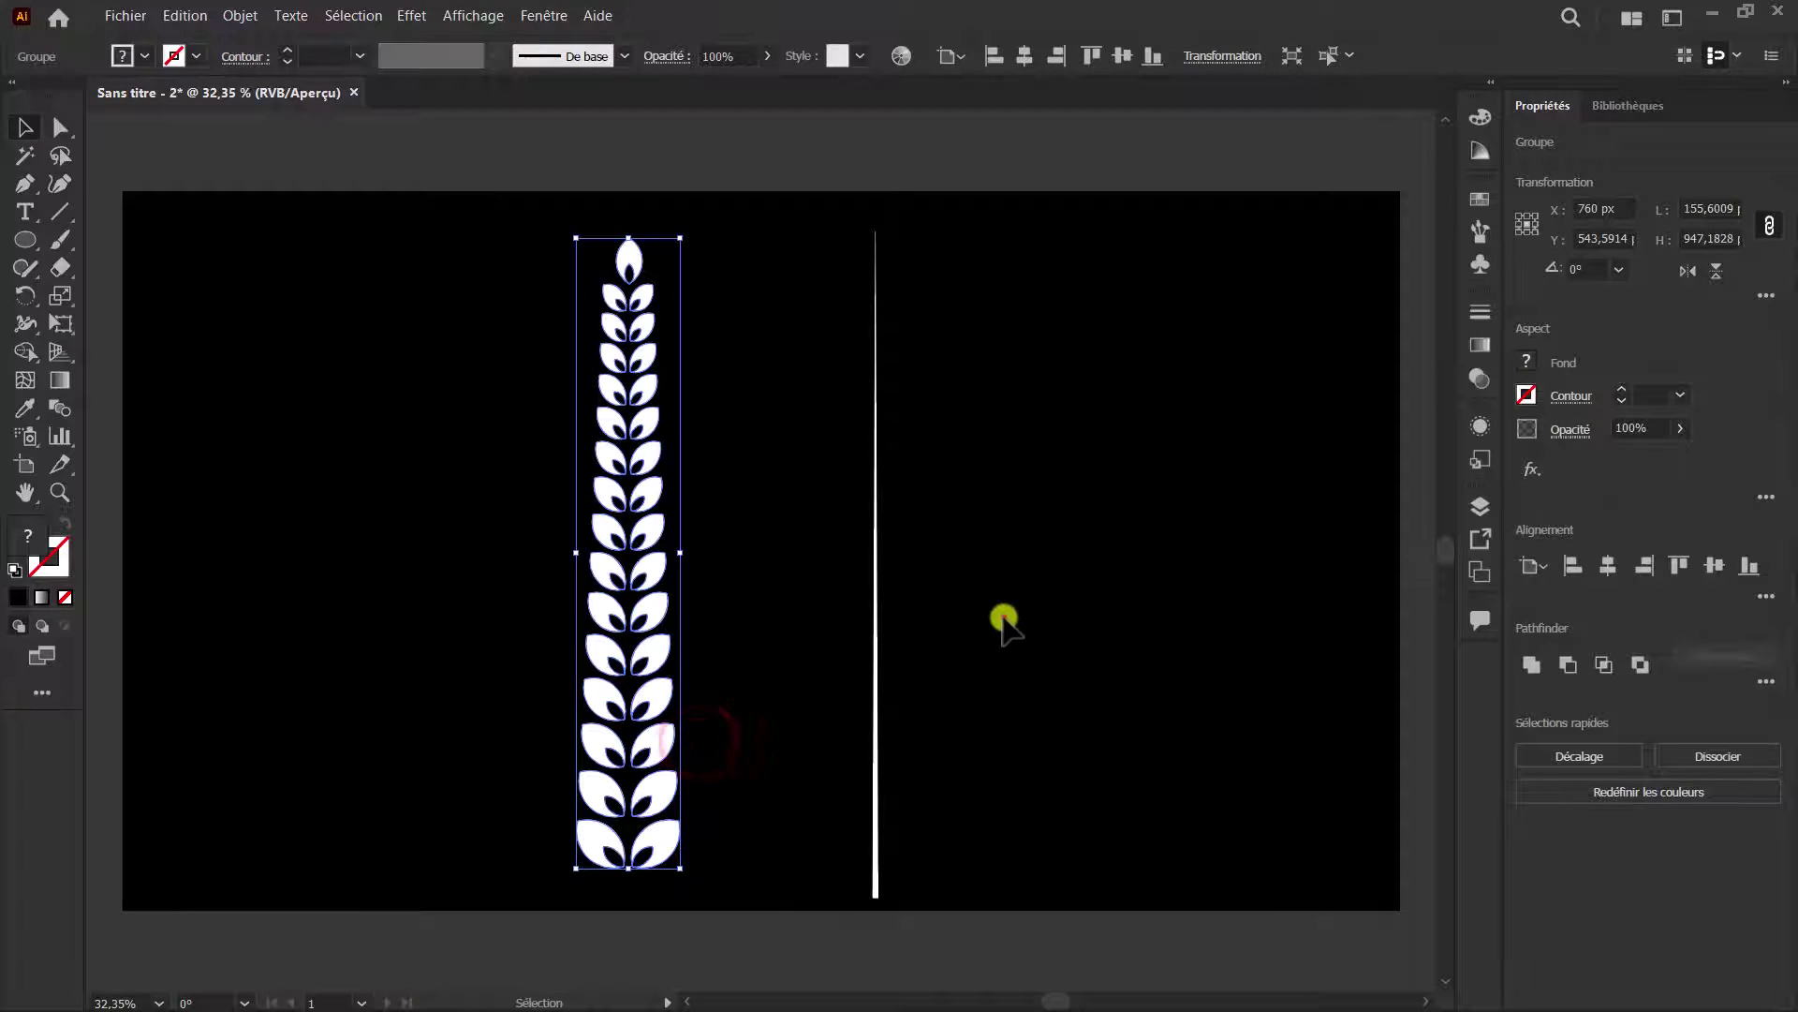
Align the leaf group and the tapered stem line on their horizontal centres
left_click_drag(1023, 598, 811, 562)
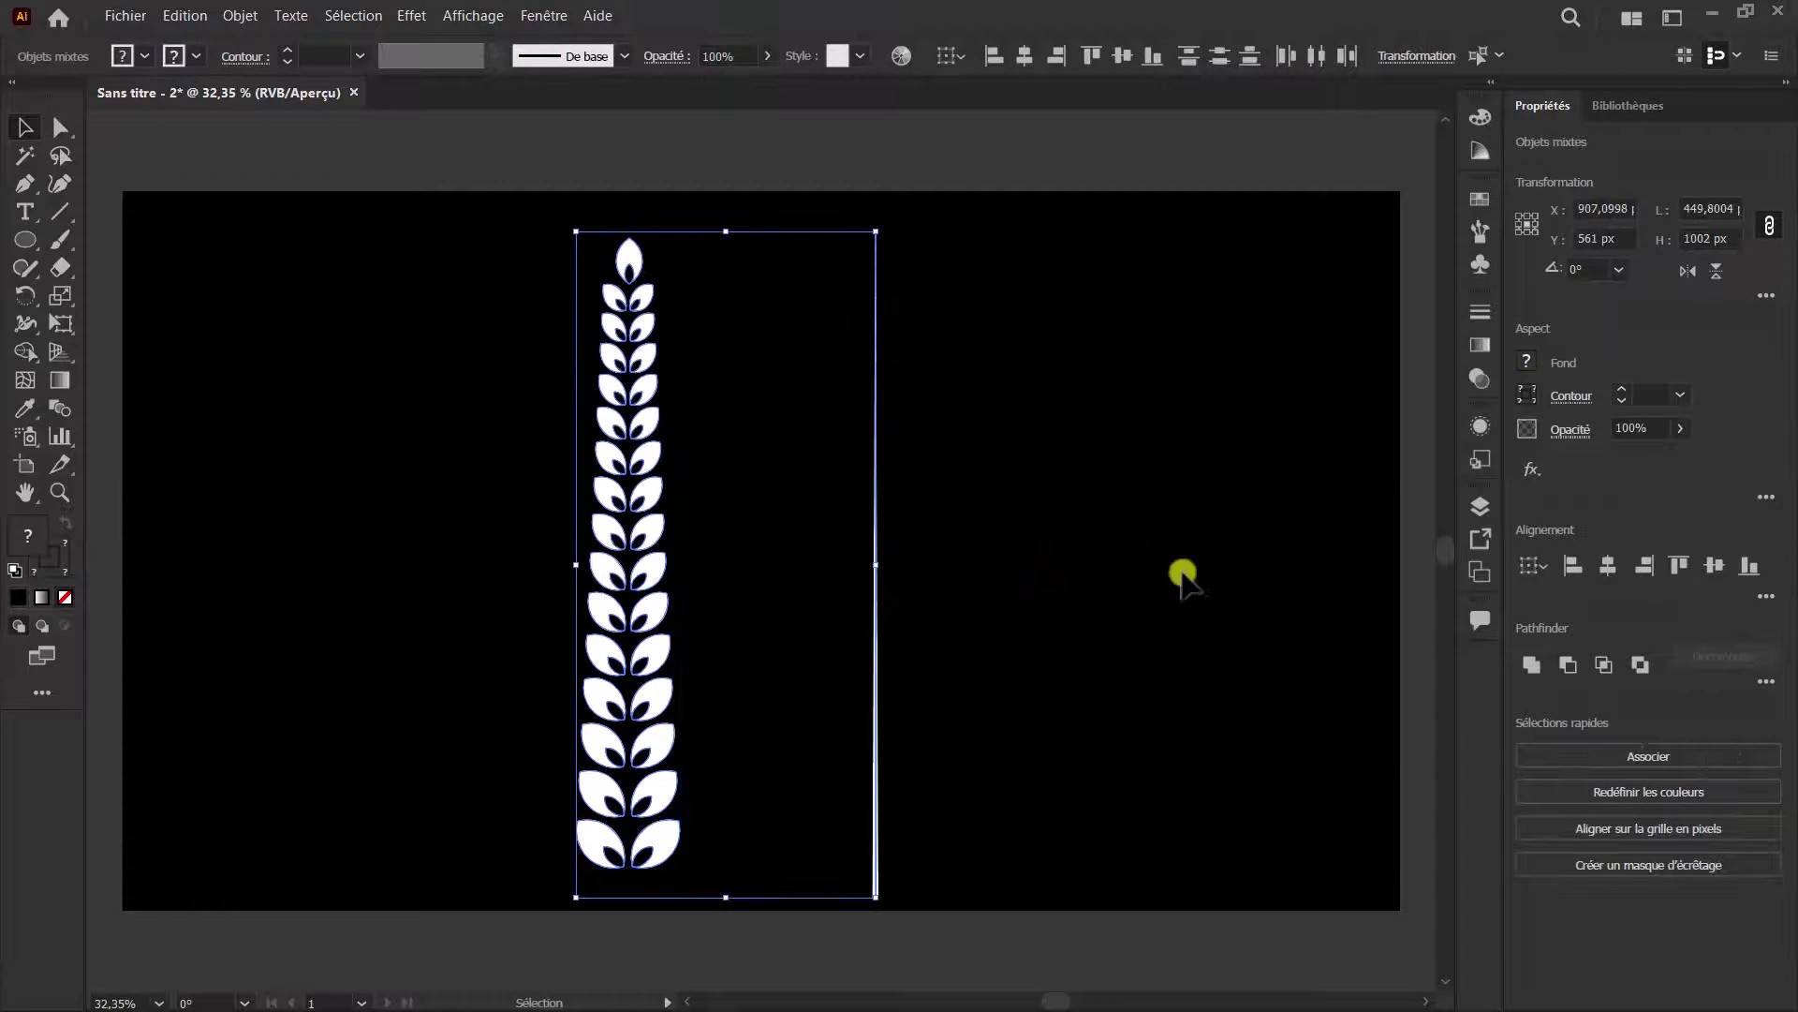
left_click(1607, 566)
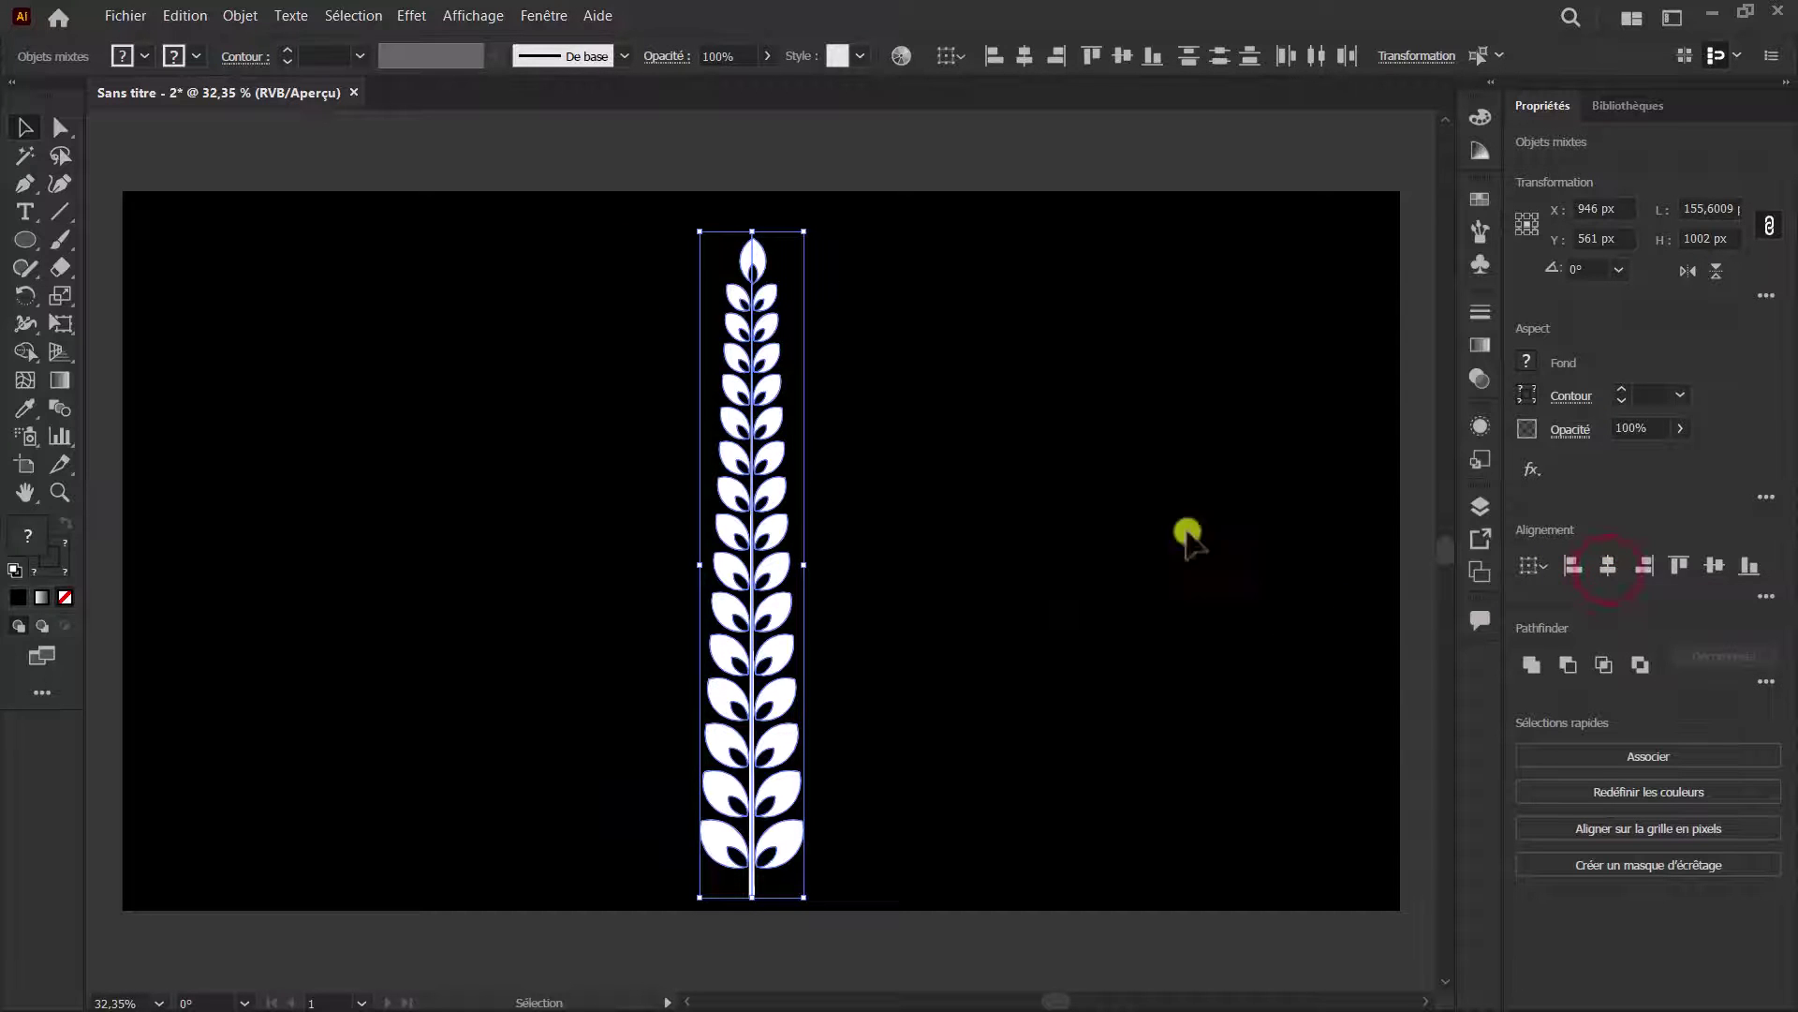
left_click(1052, 524)
Align the top edges of the leaf group and the stem, and lower the stem's bottom end slightly
left_click(754, 893)
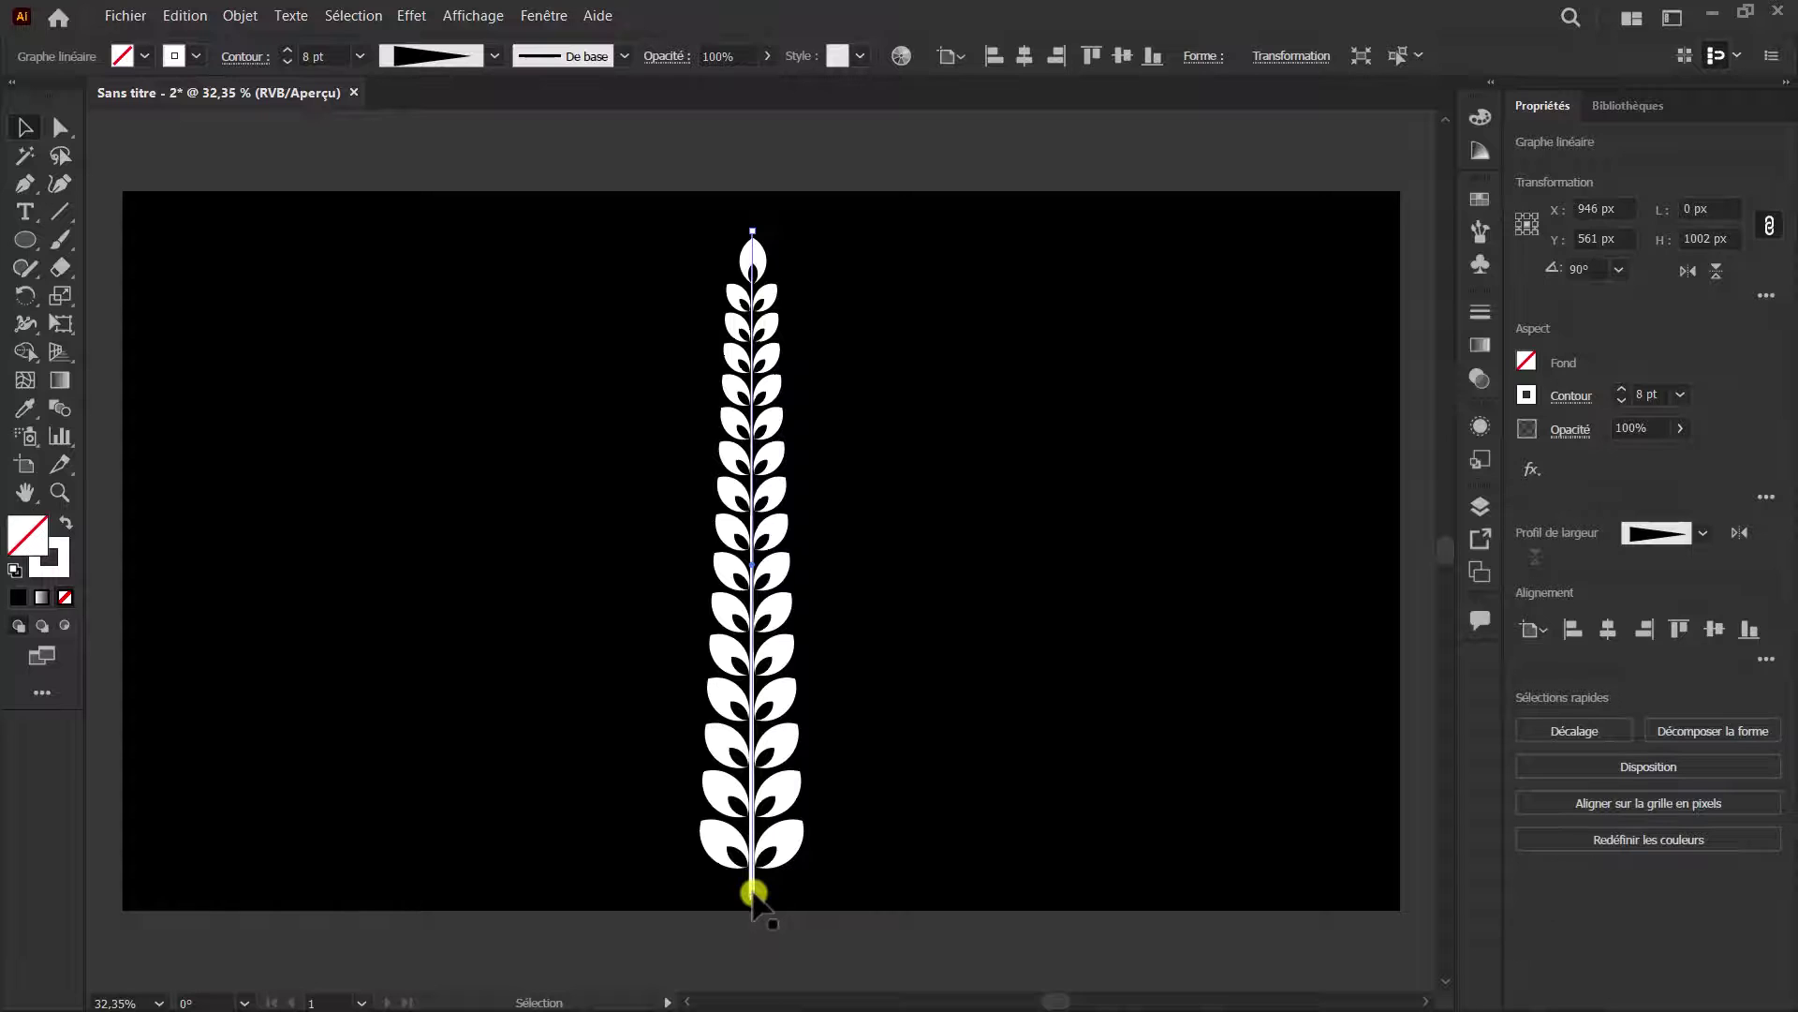
left_click_drag(916, 808, 637, 655)
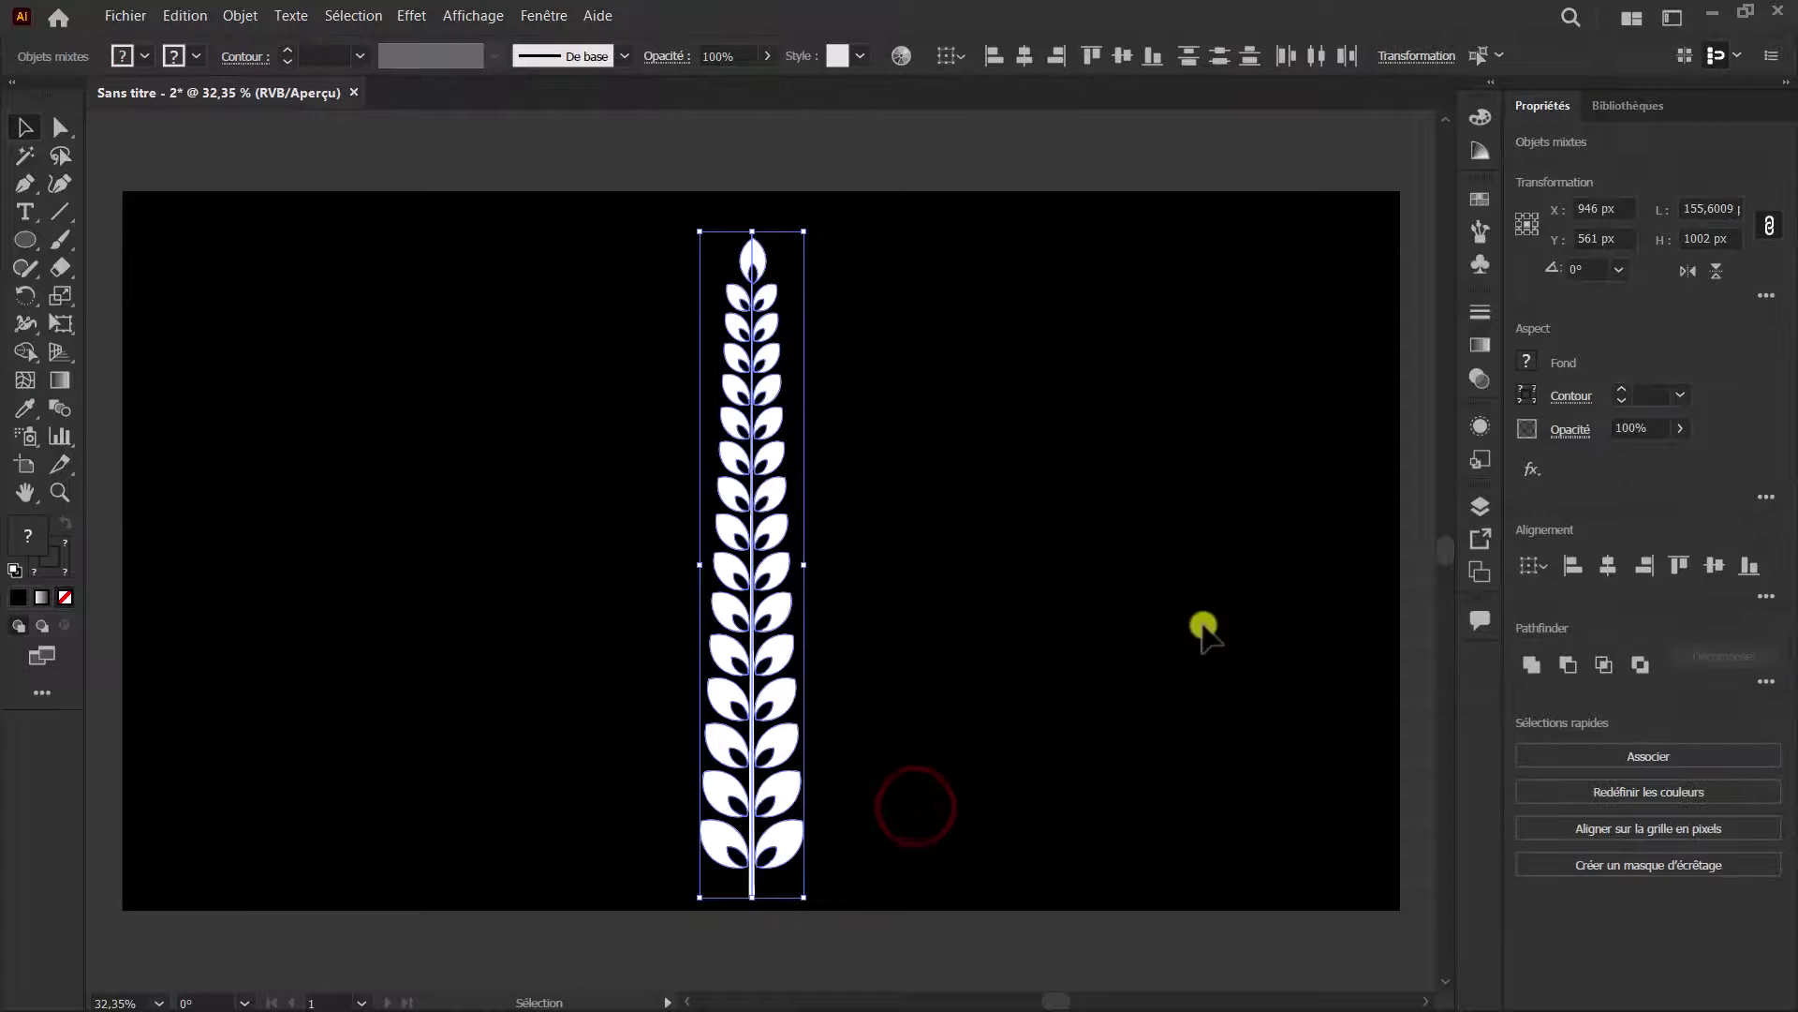
left_click(1677, 563)
left_click(993, 630)
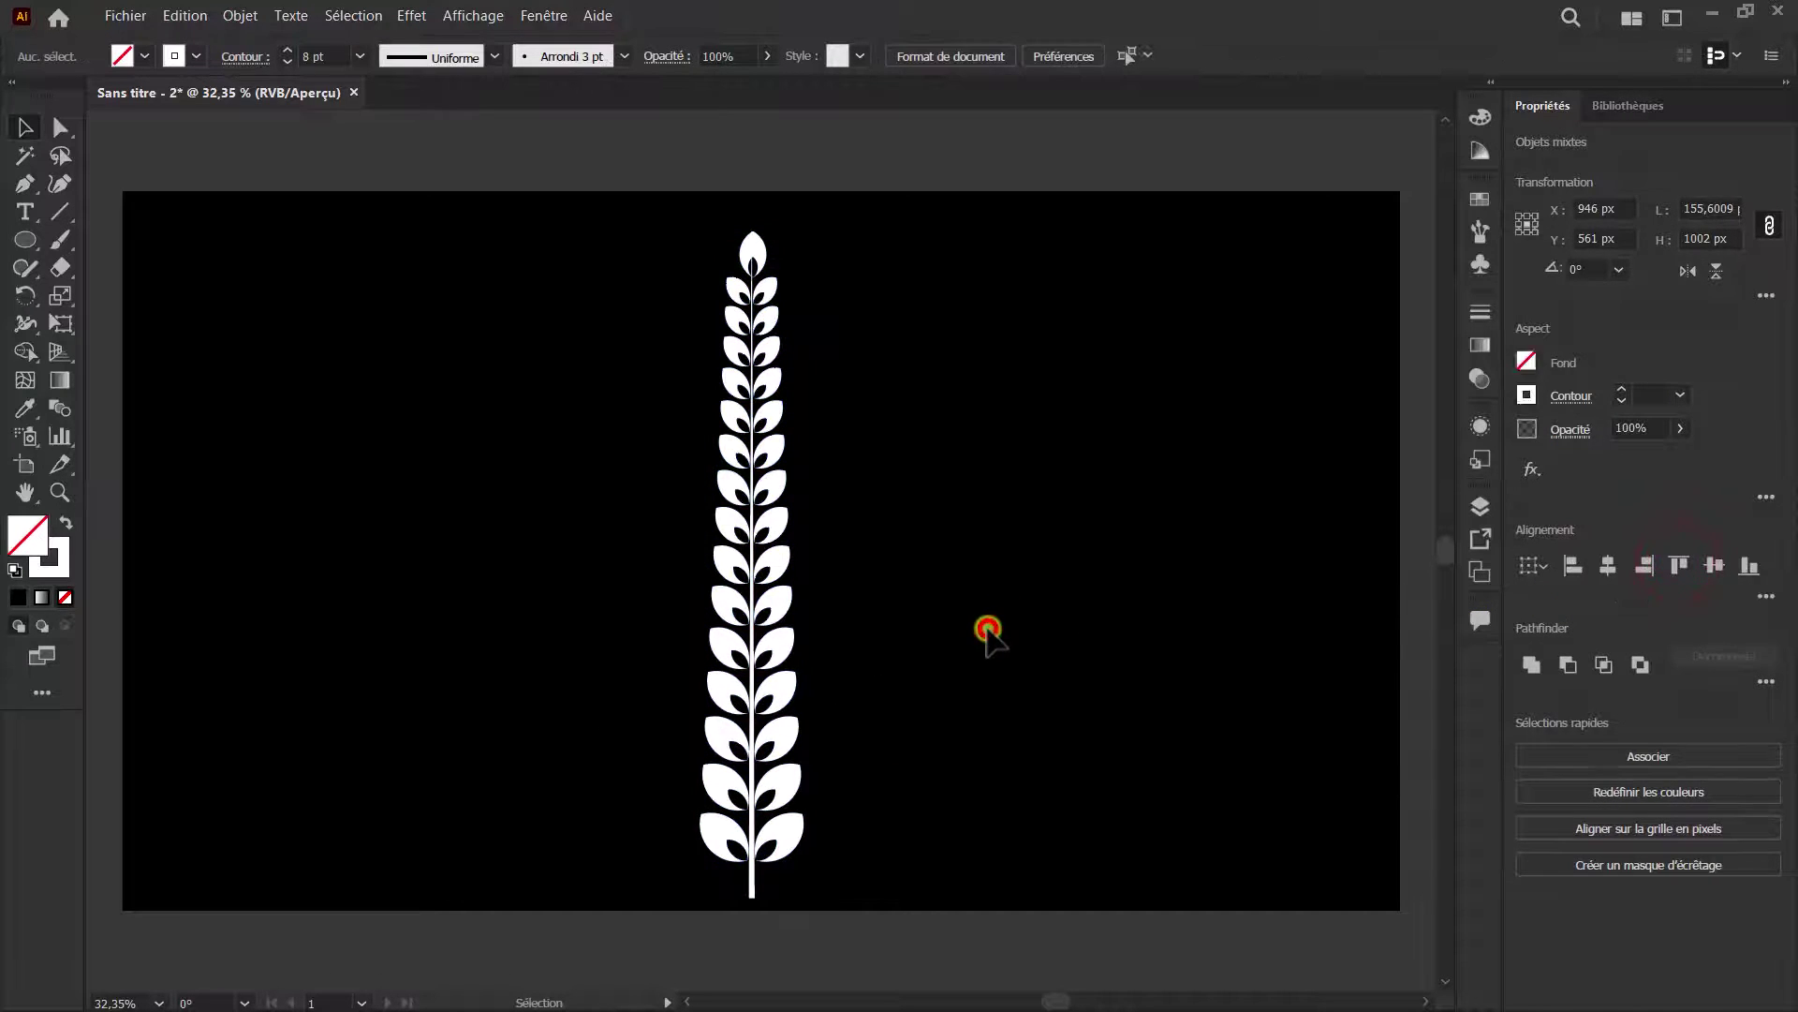
left_click(712, 848)
left_click(883, 855)
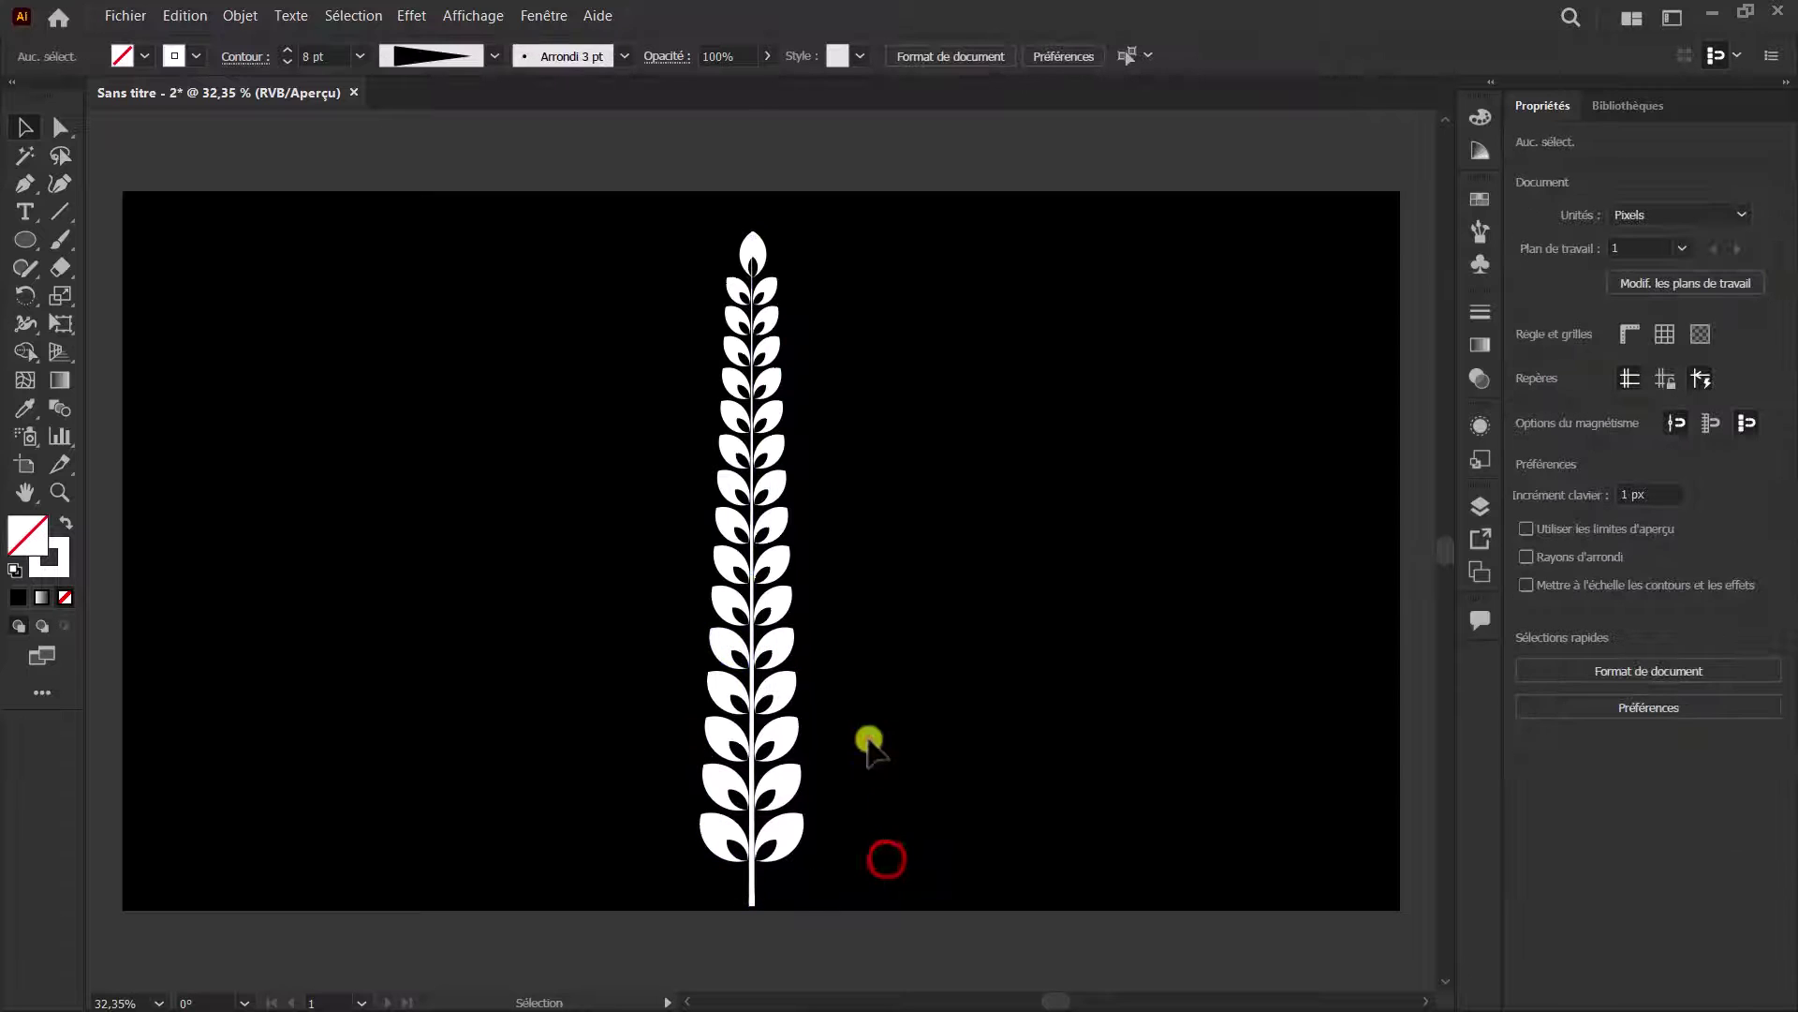
Scale the leaf branch and its stem down to about 132 by 859 px and move them to the artboard's left side
left_click_drag(571, 246, 649, 302)
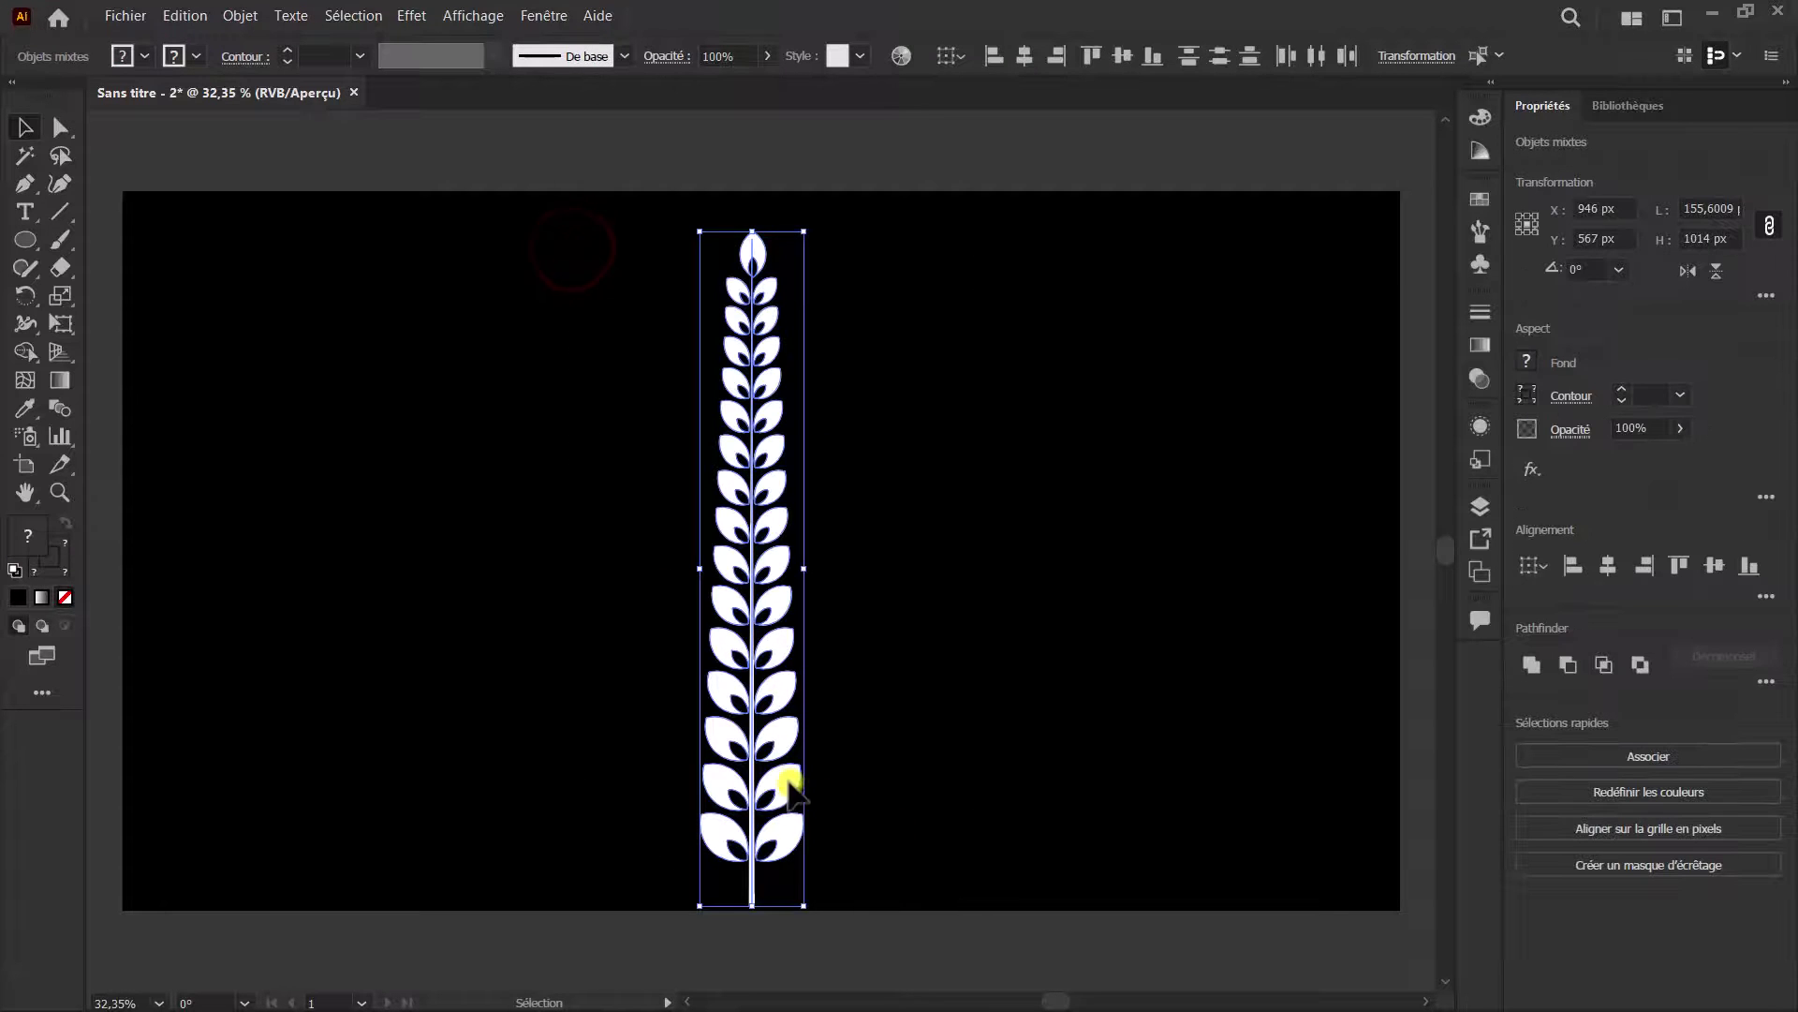
left_click_drag(787, 785, 438, 759)
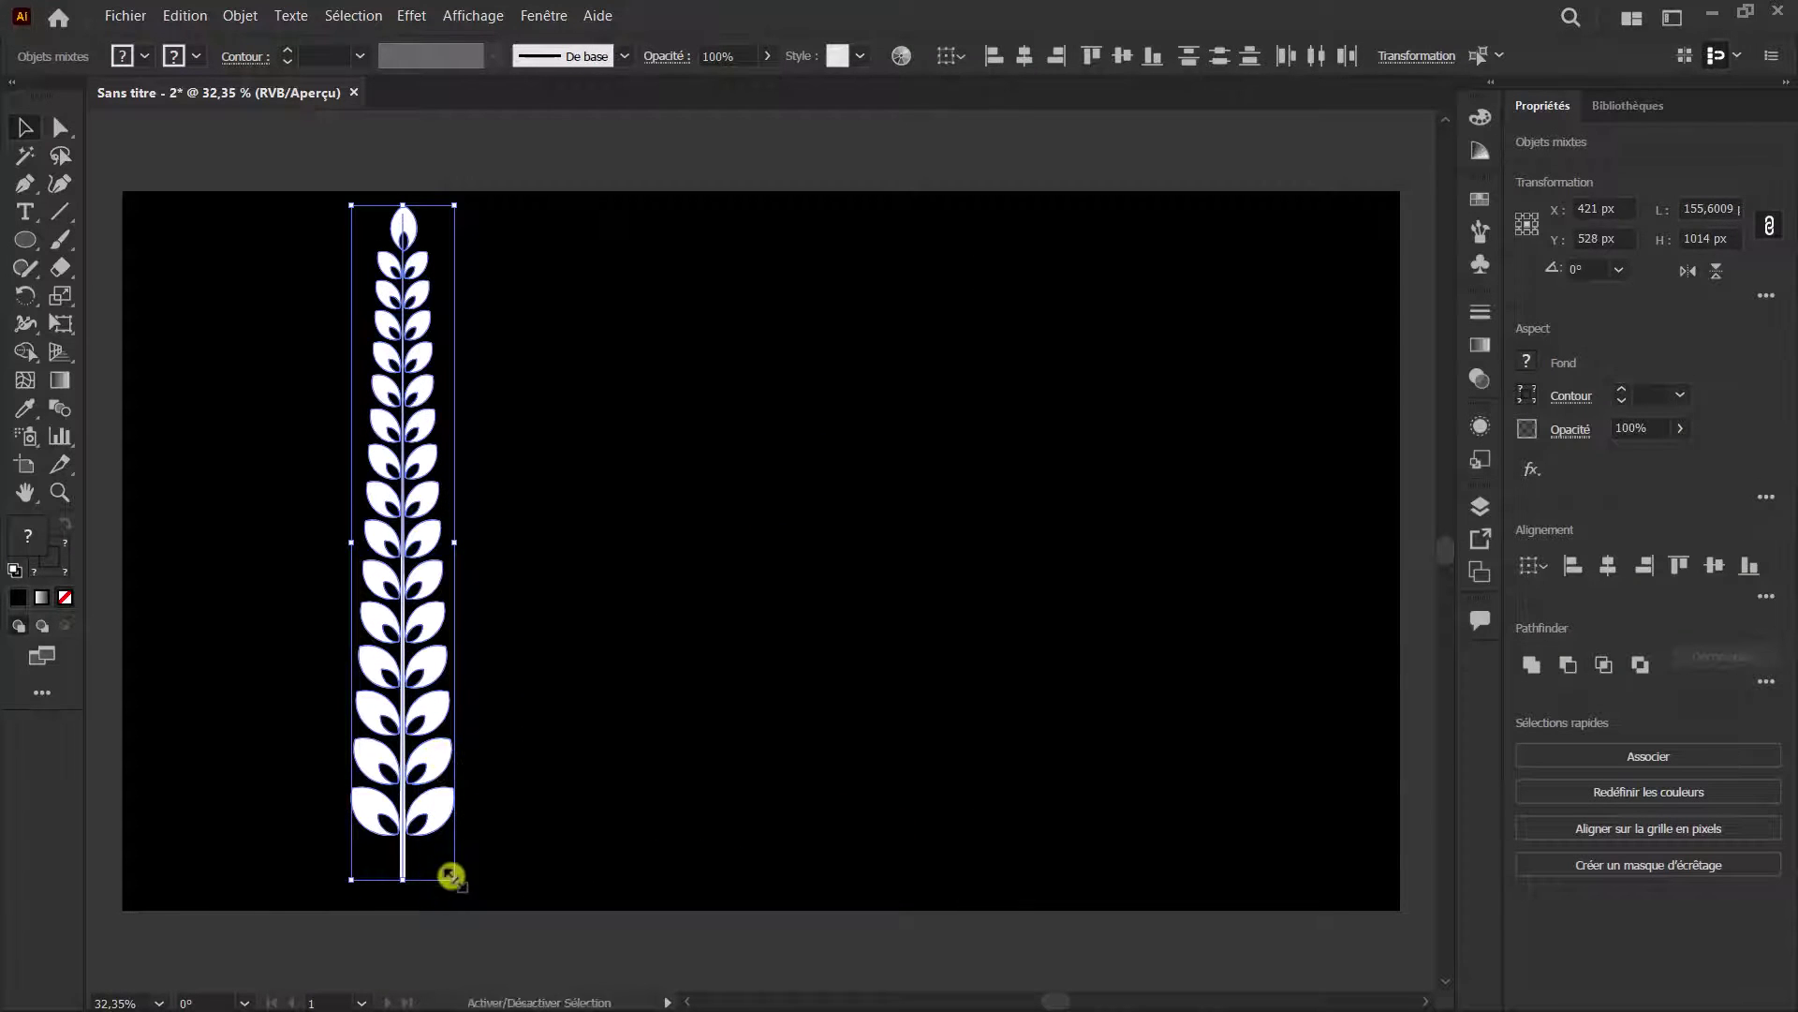
left_click_drag(450, 875, 439, 868)
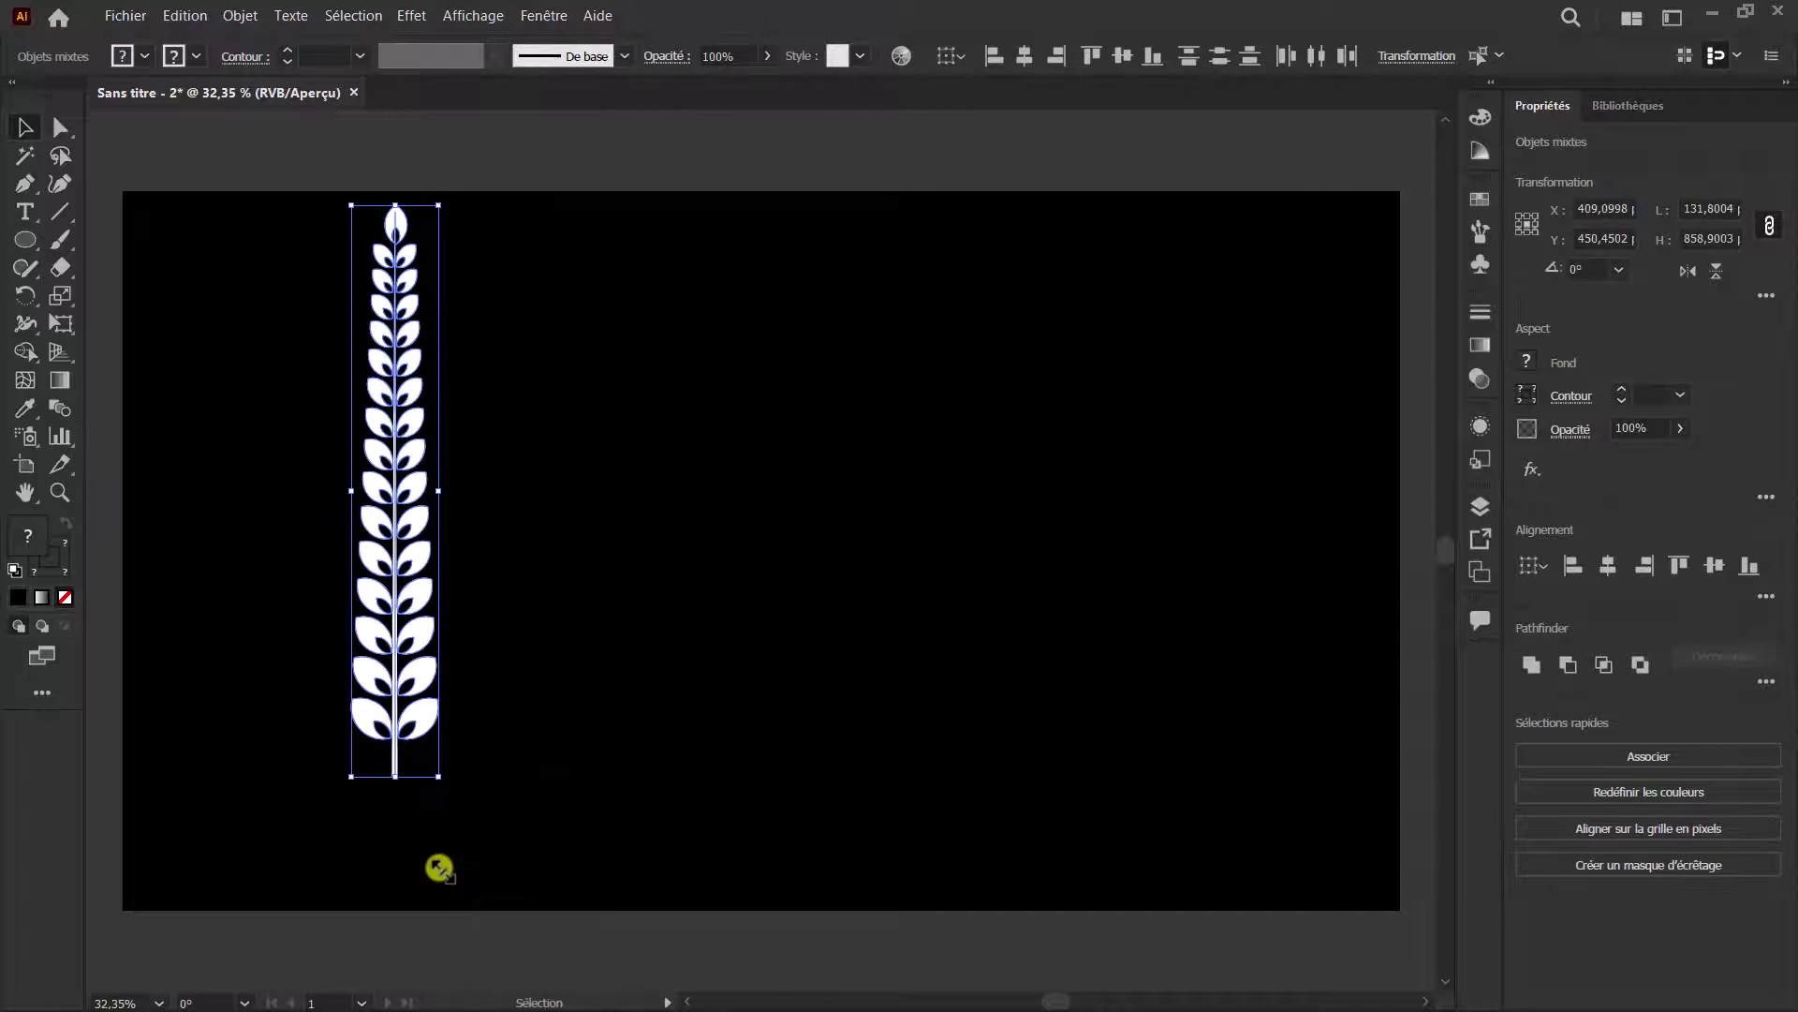
left_click_drag(423, 676, 375, 716)
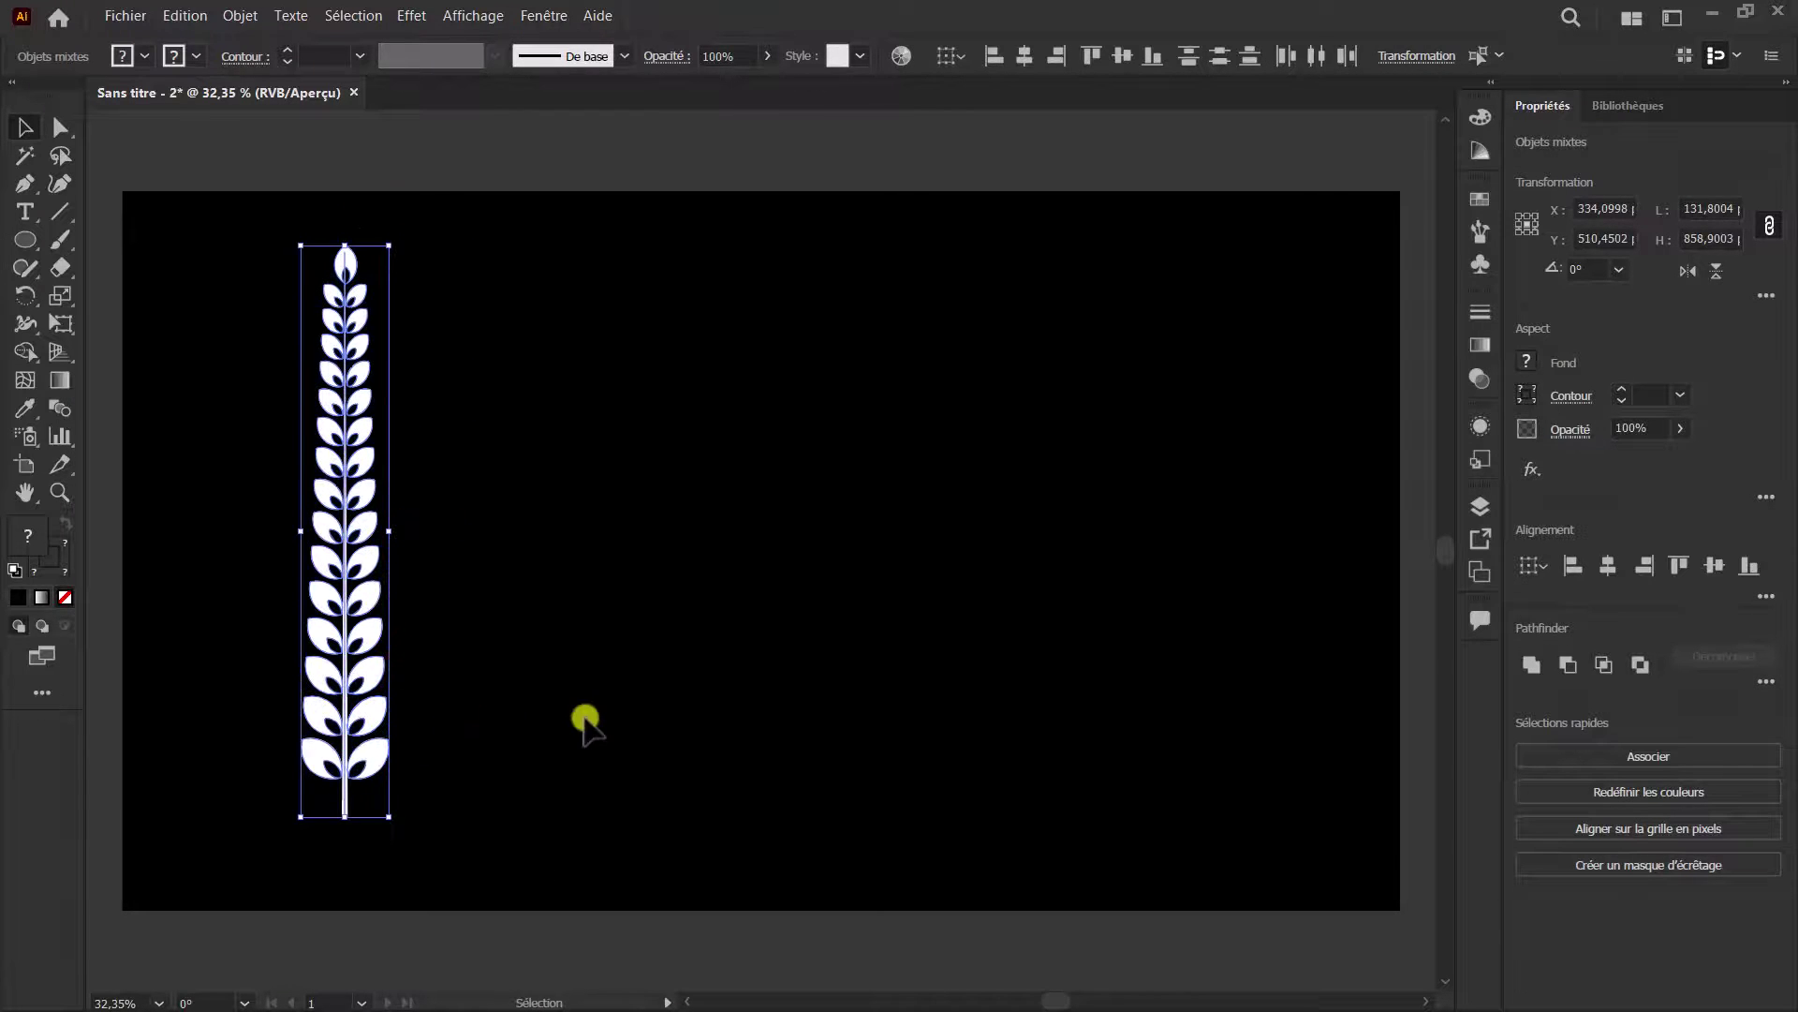
left_click(586, 721)
Show the document's brushes and group the leaf column together with its stem
left_click(541, 16)
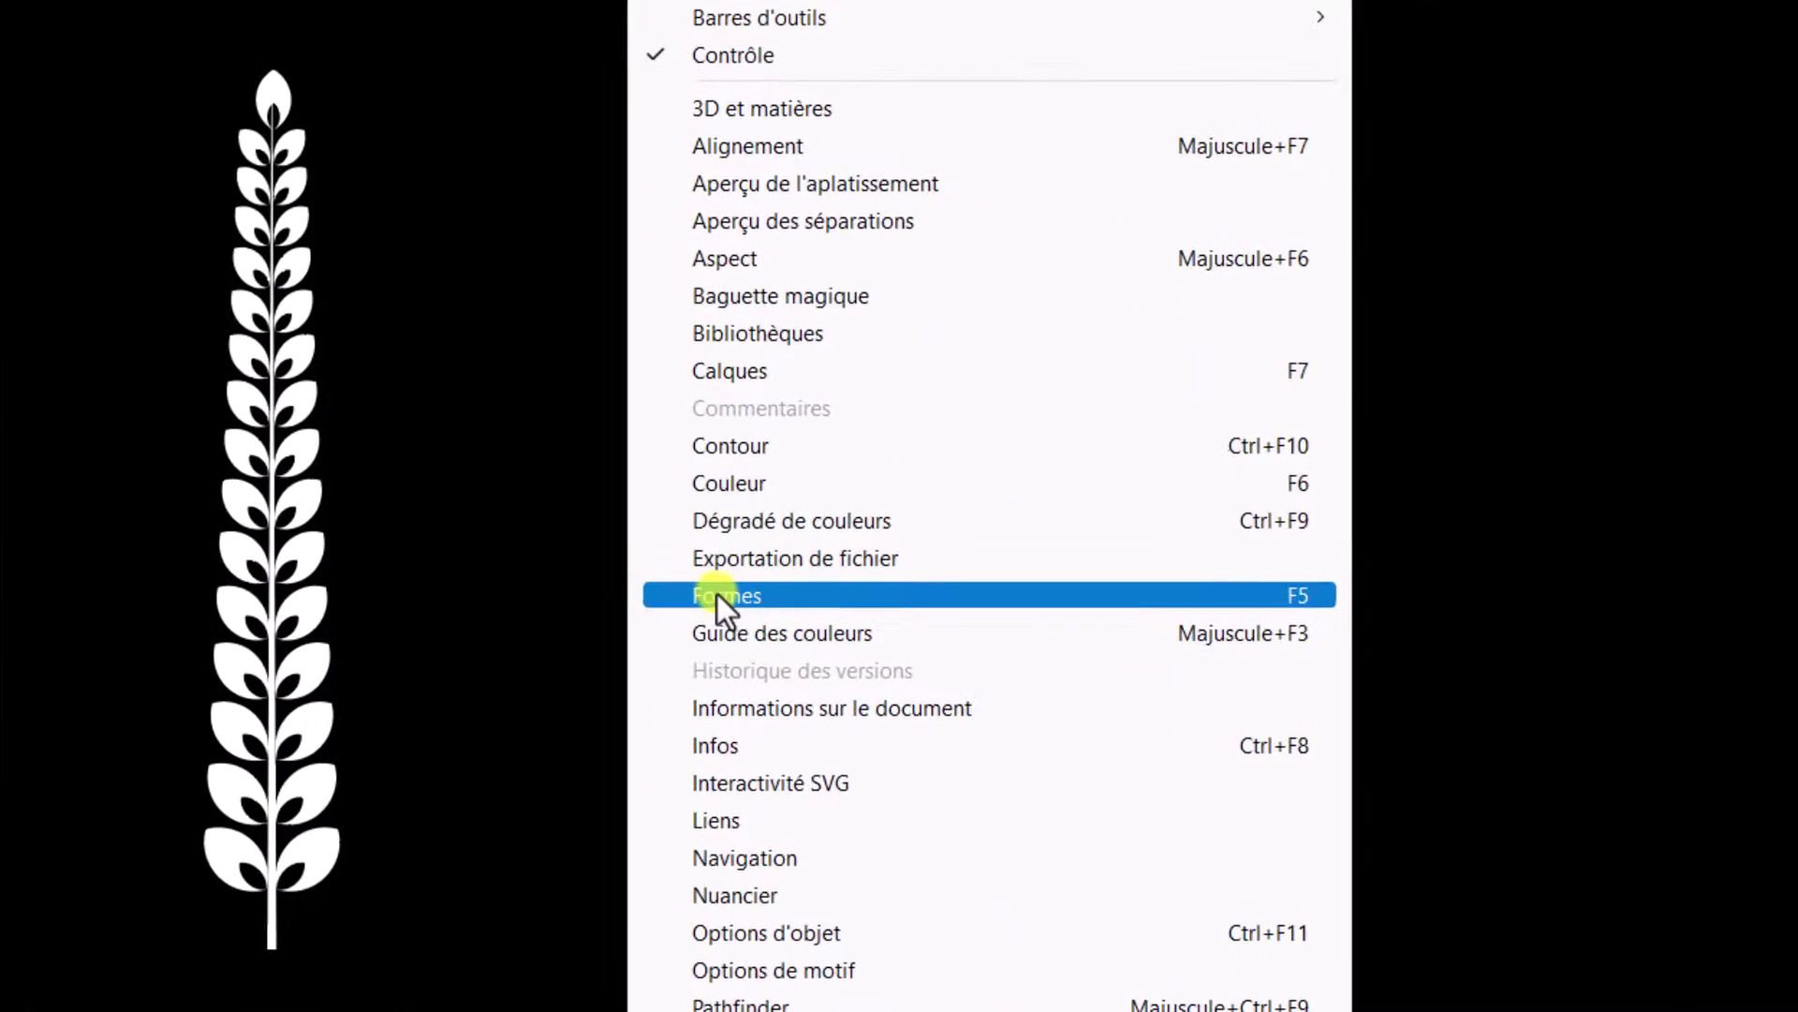
left_click(641, 586)
left_click(314, 669)
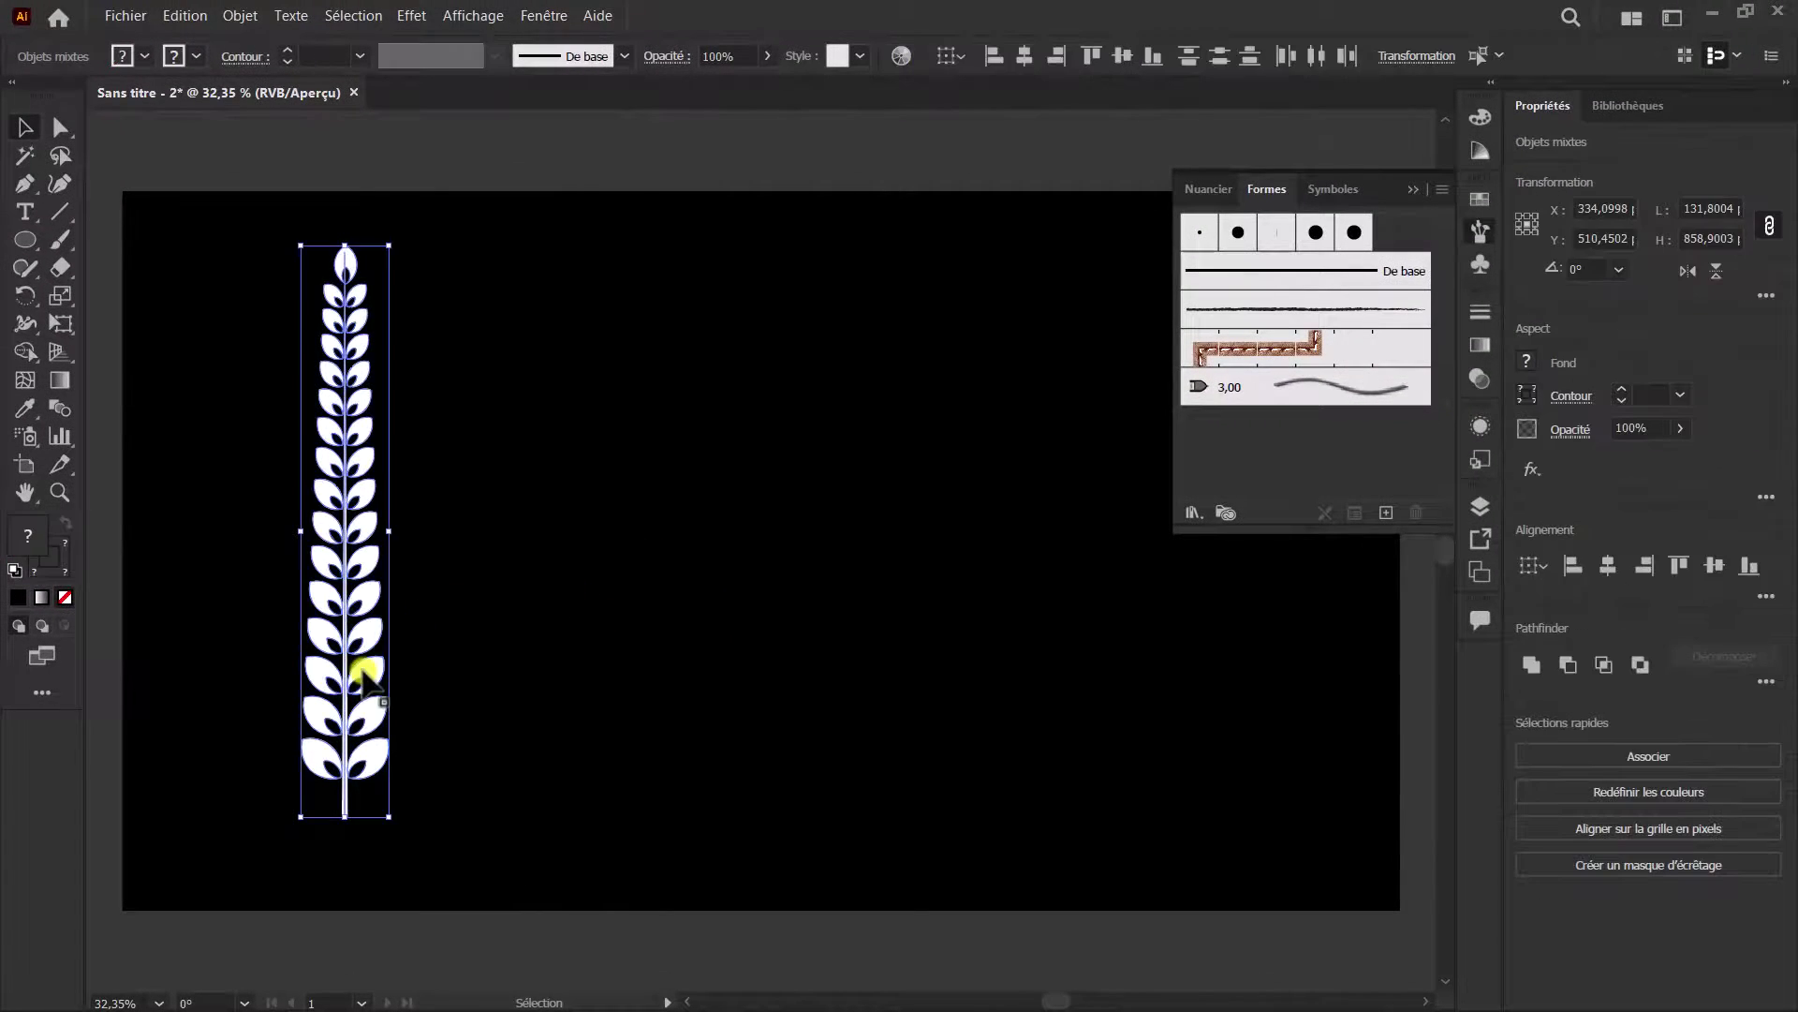
right_click(327, 703)
left_click(426, 475)
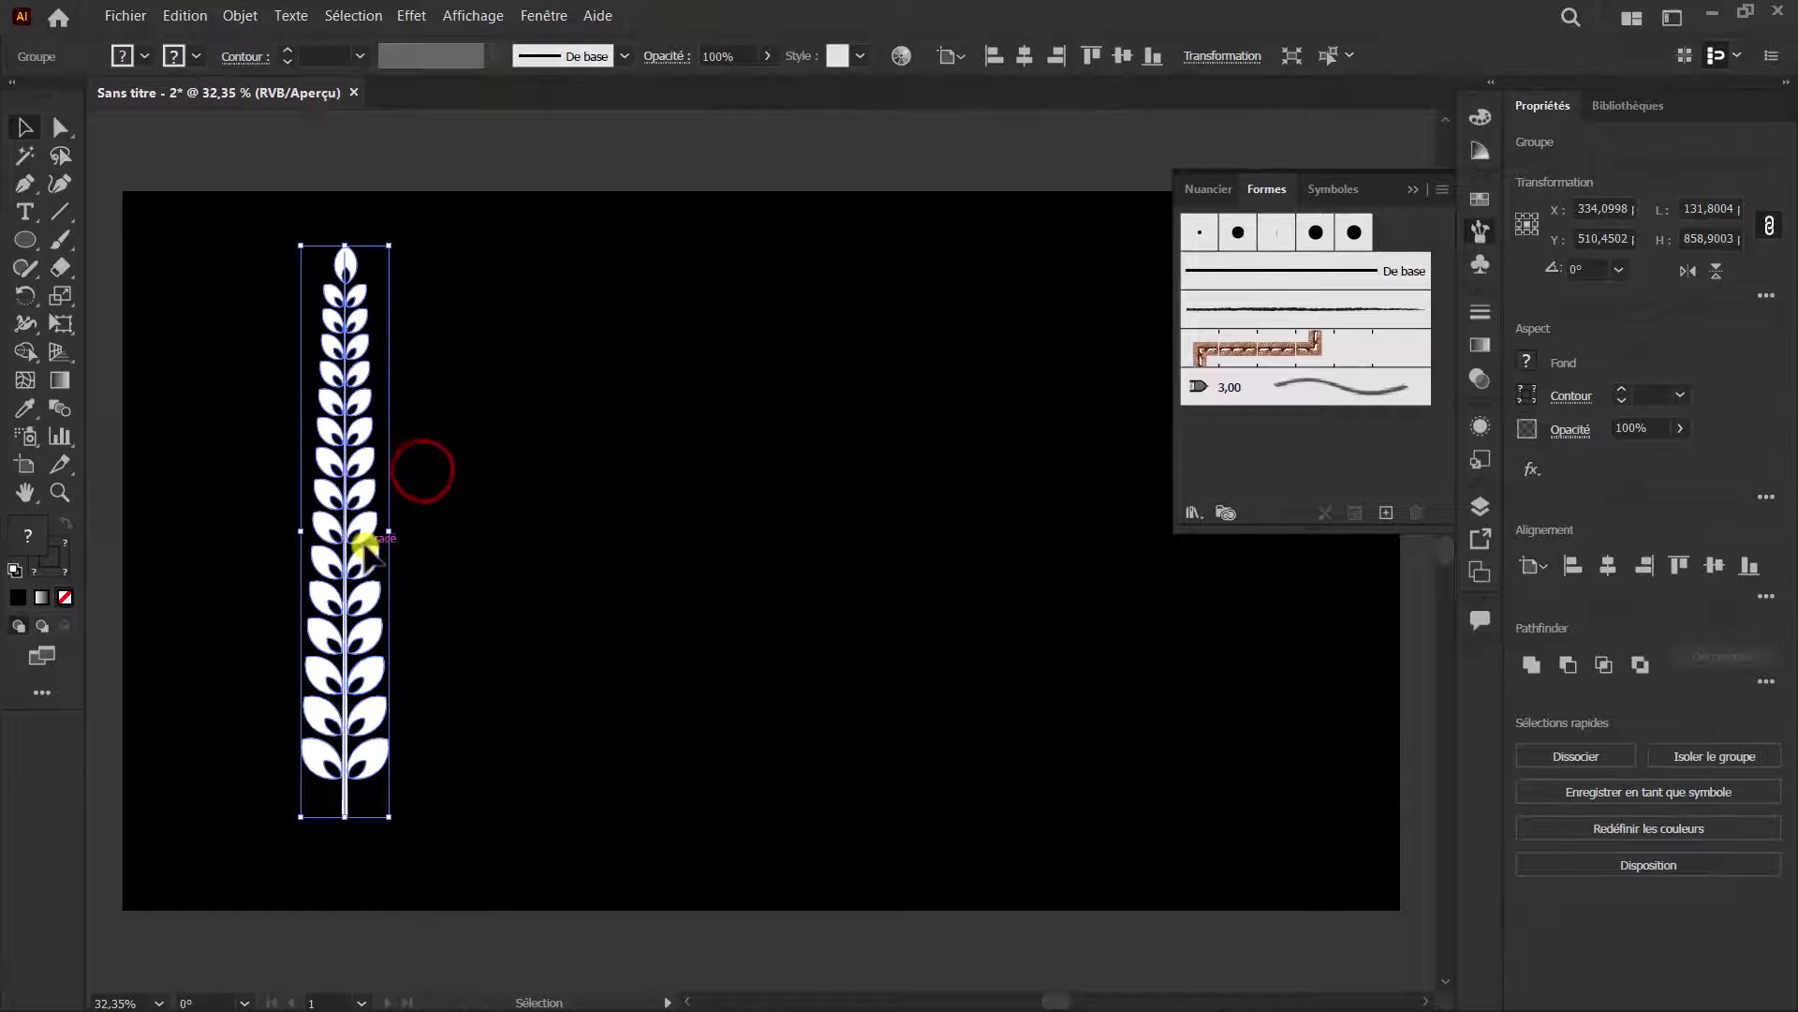
Create an art brush from the grouped branch, with its stroke direction pointing down
mouse_move(364, 562)
left_mouse_down()
mouse_move(1055, 498)
mouse_move(1324, 434)
left_mouse_up()
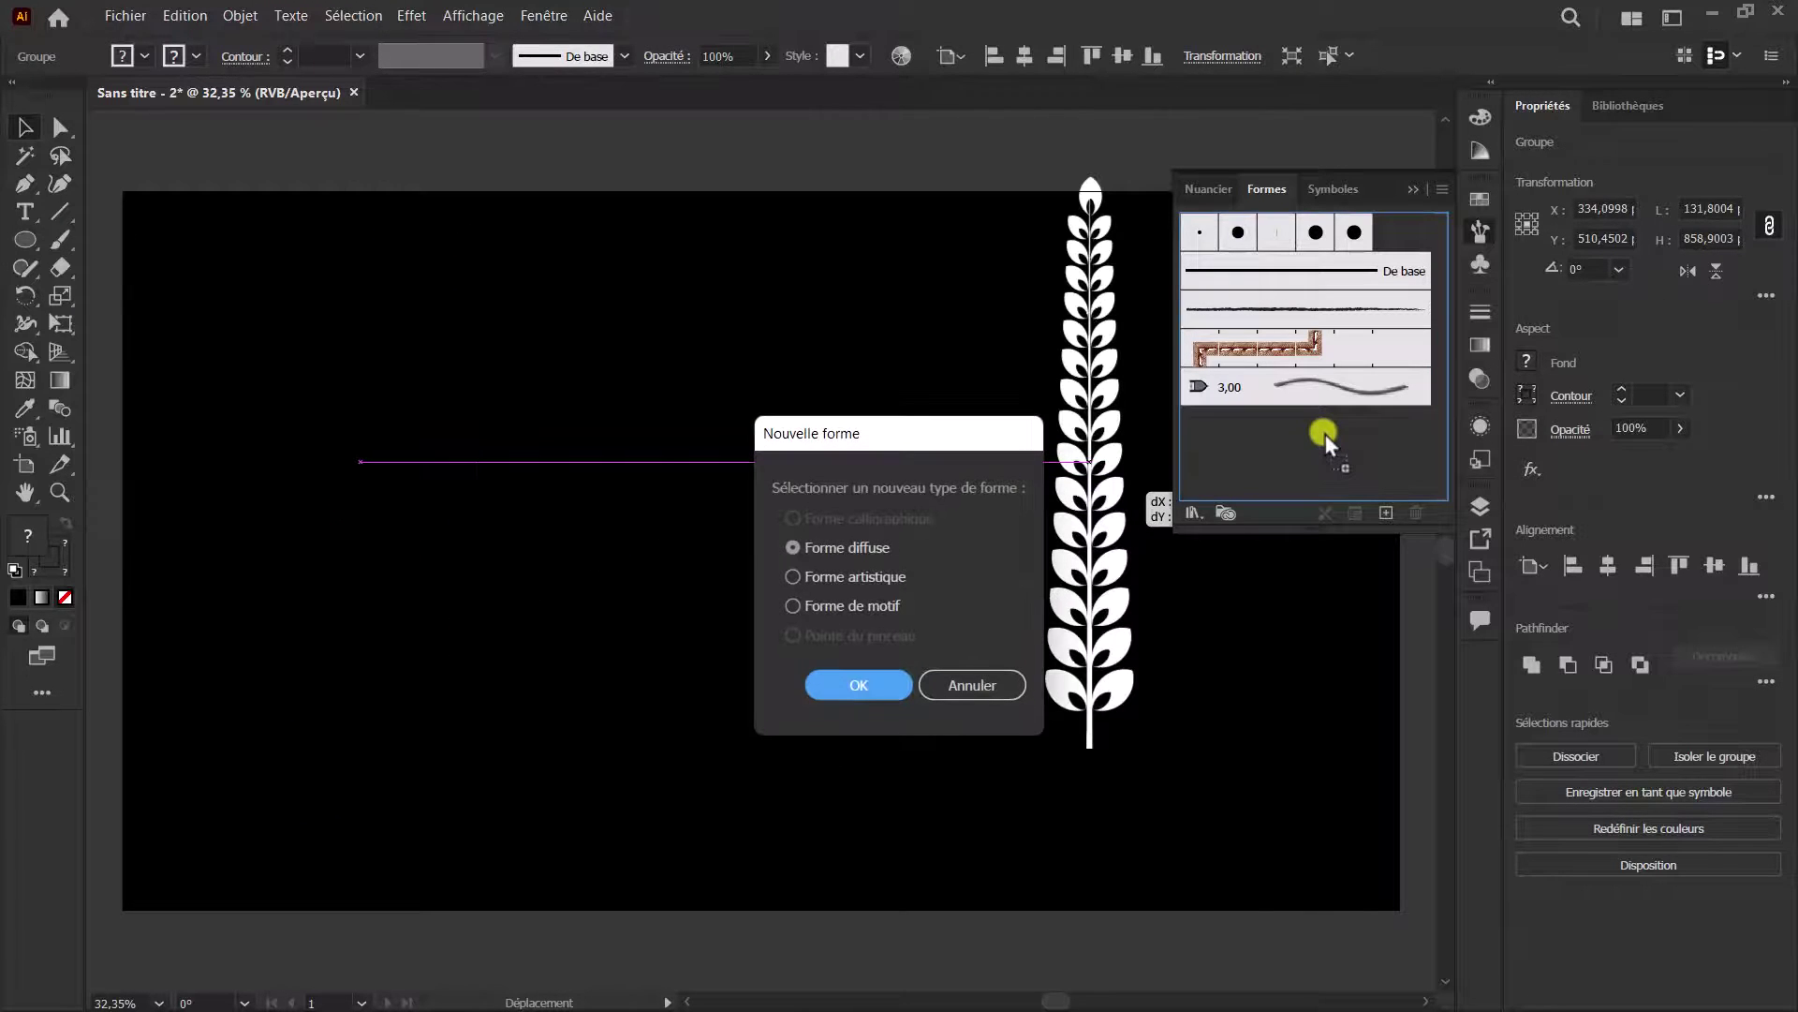
left_click(793, 578)
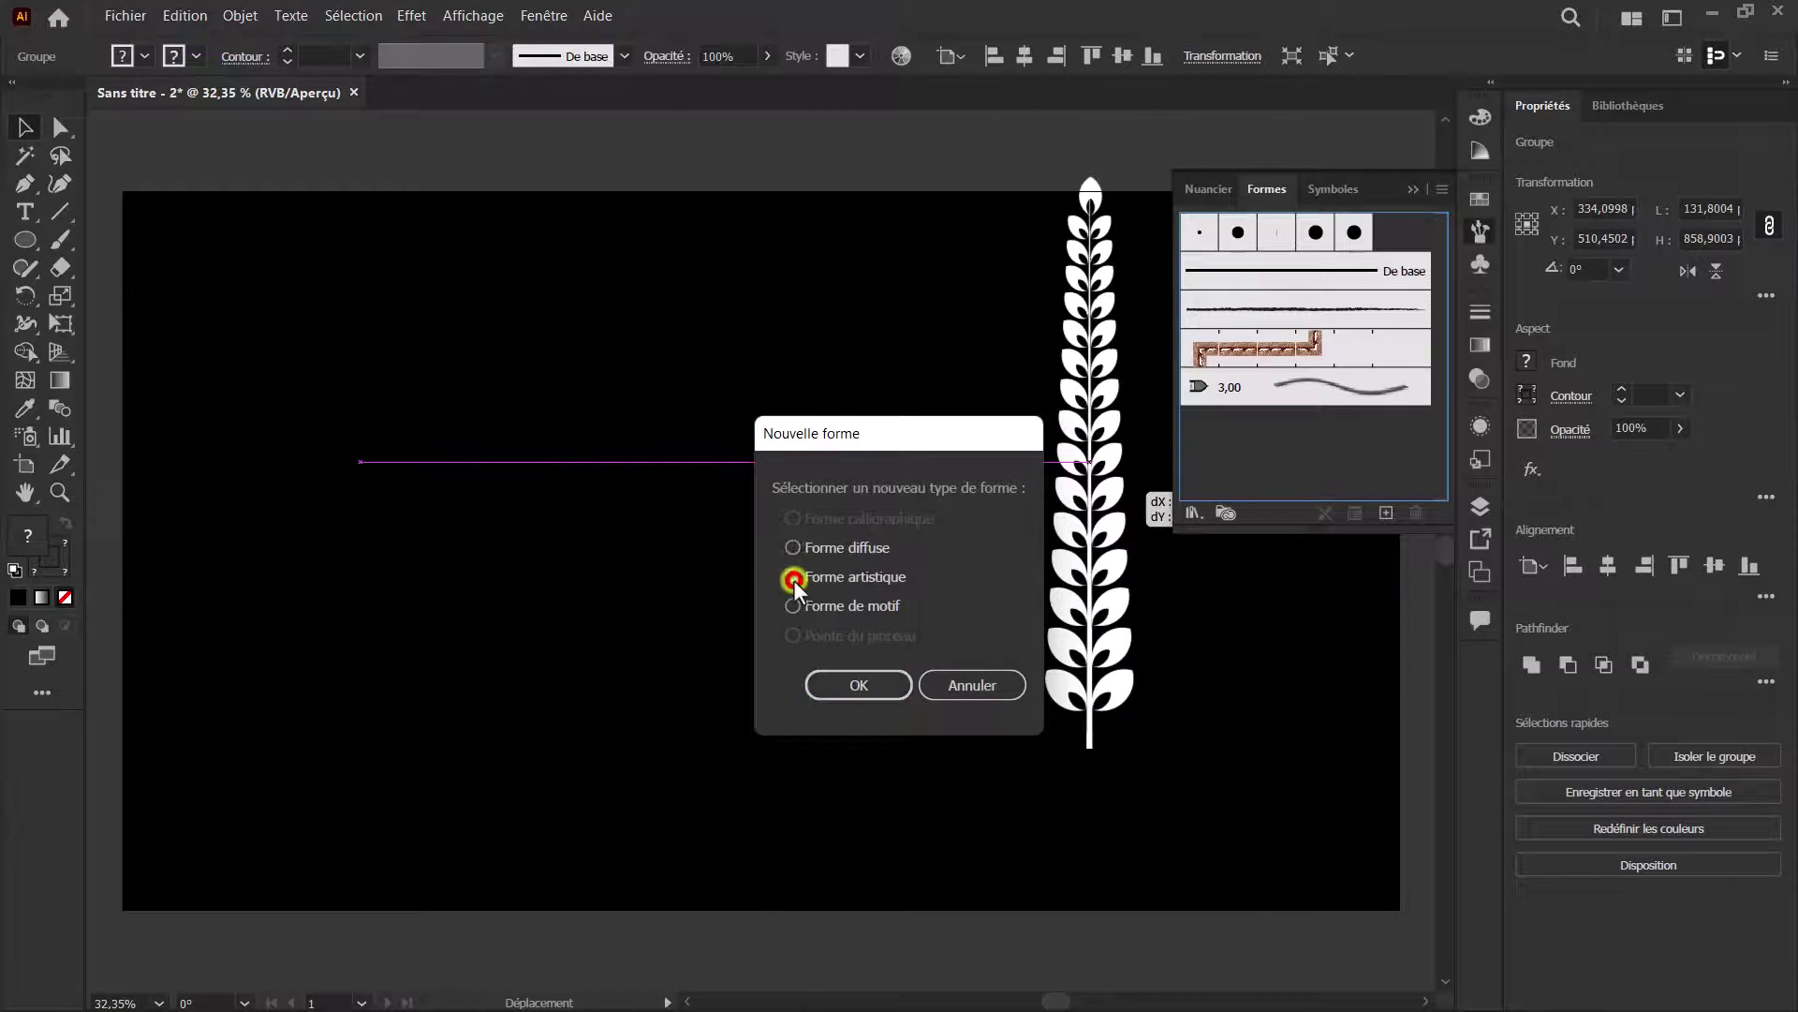
left_click(848, 682)
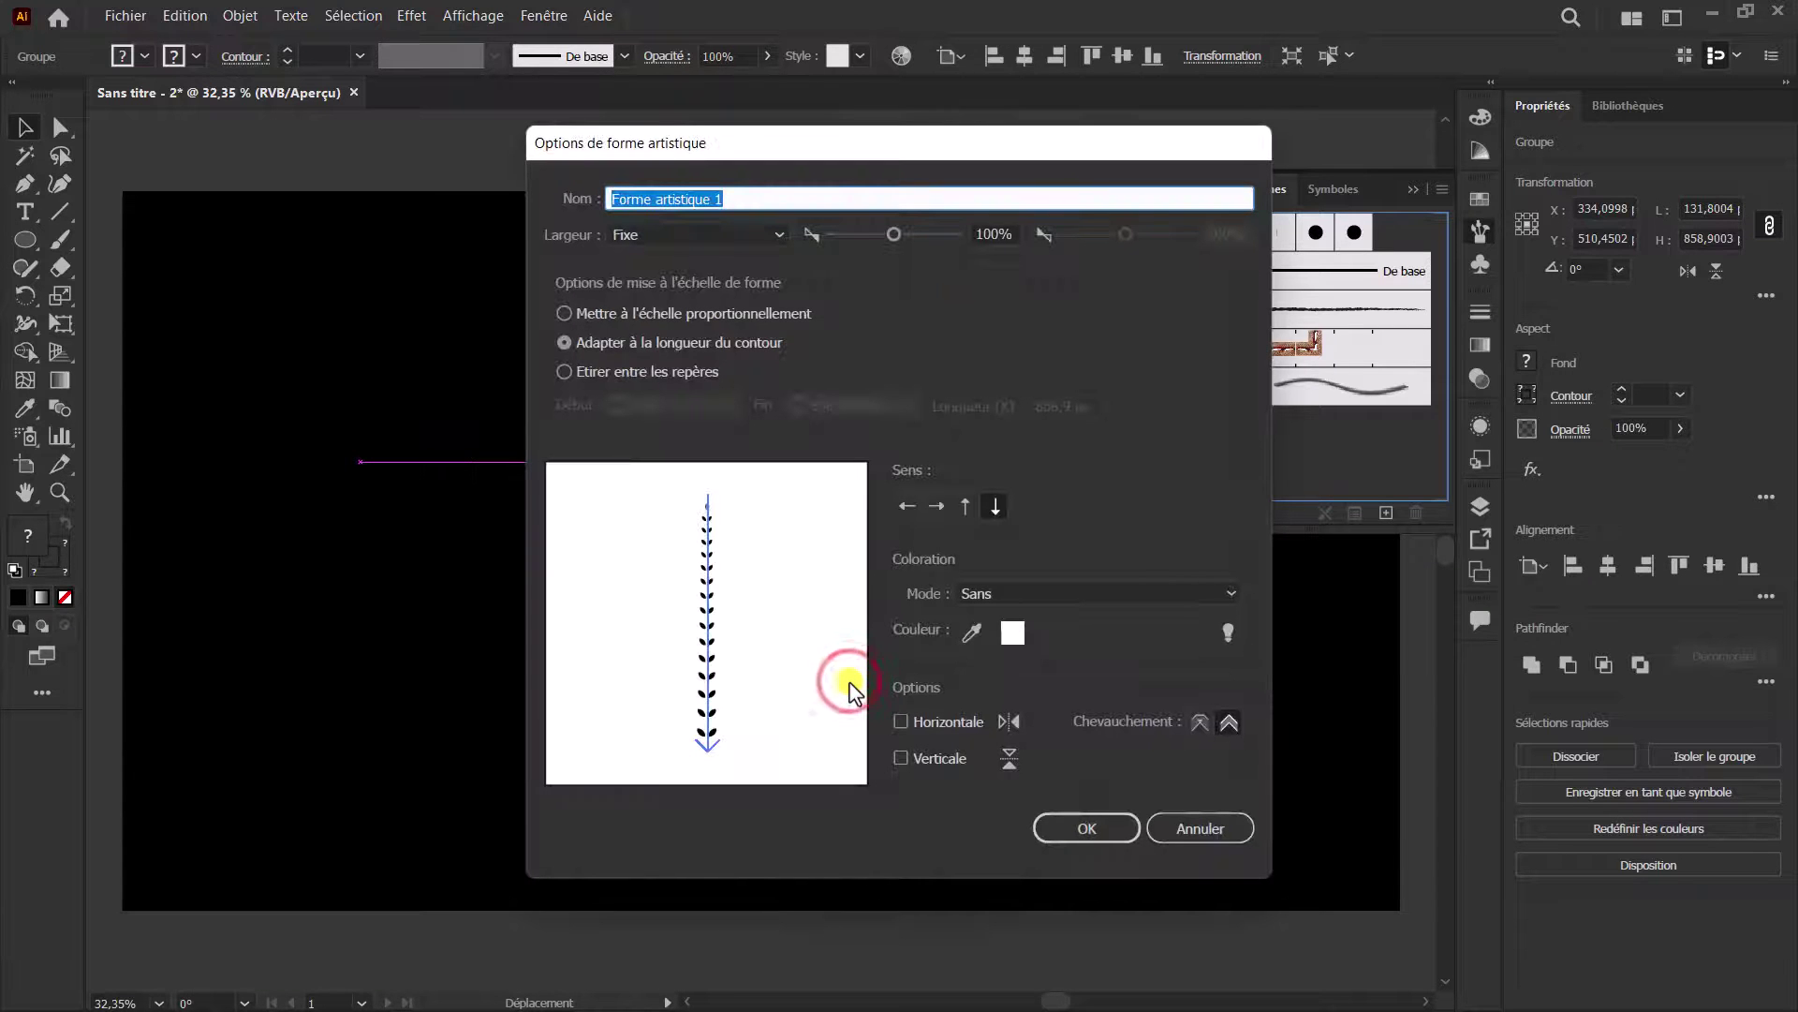
left_click(967, 510)
left_click(992, 511)
left_click(1094, 828)
left_click(1339, 368)
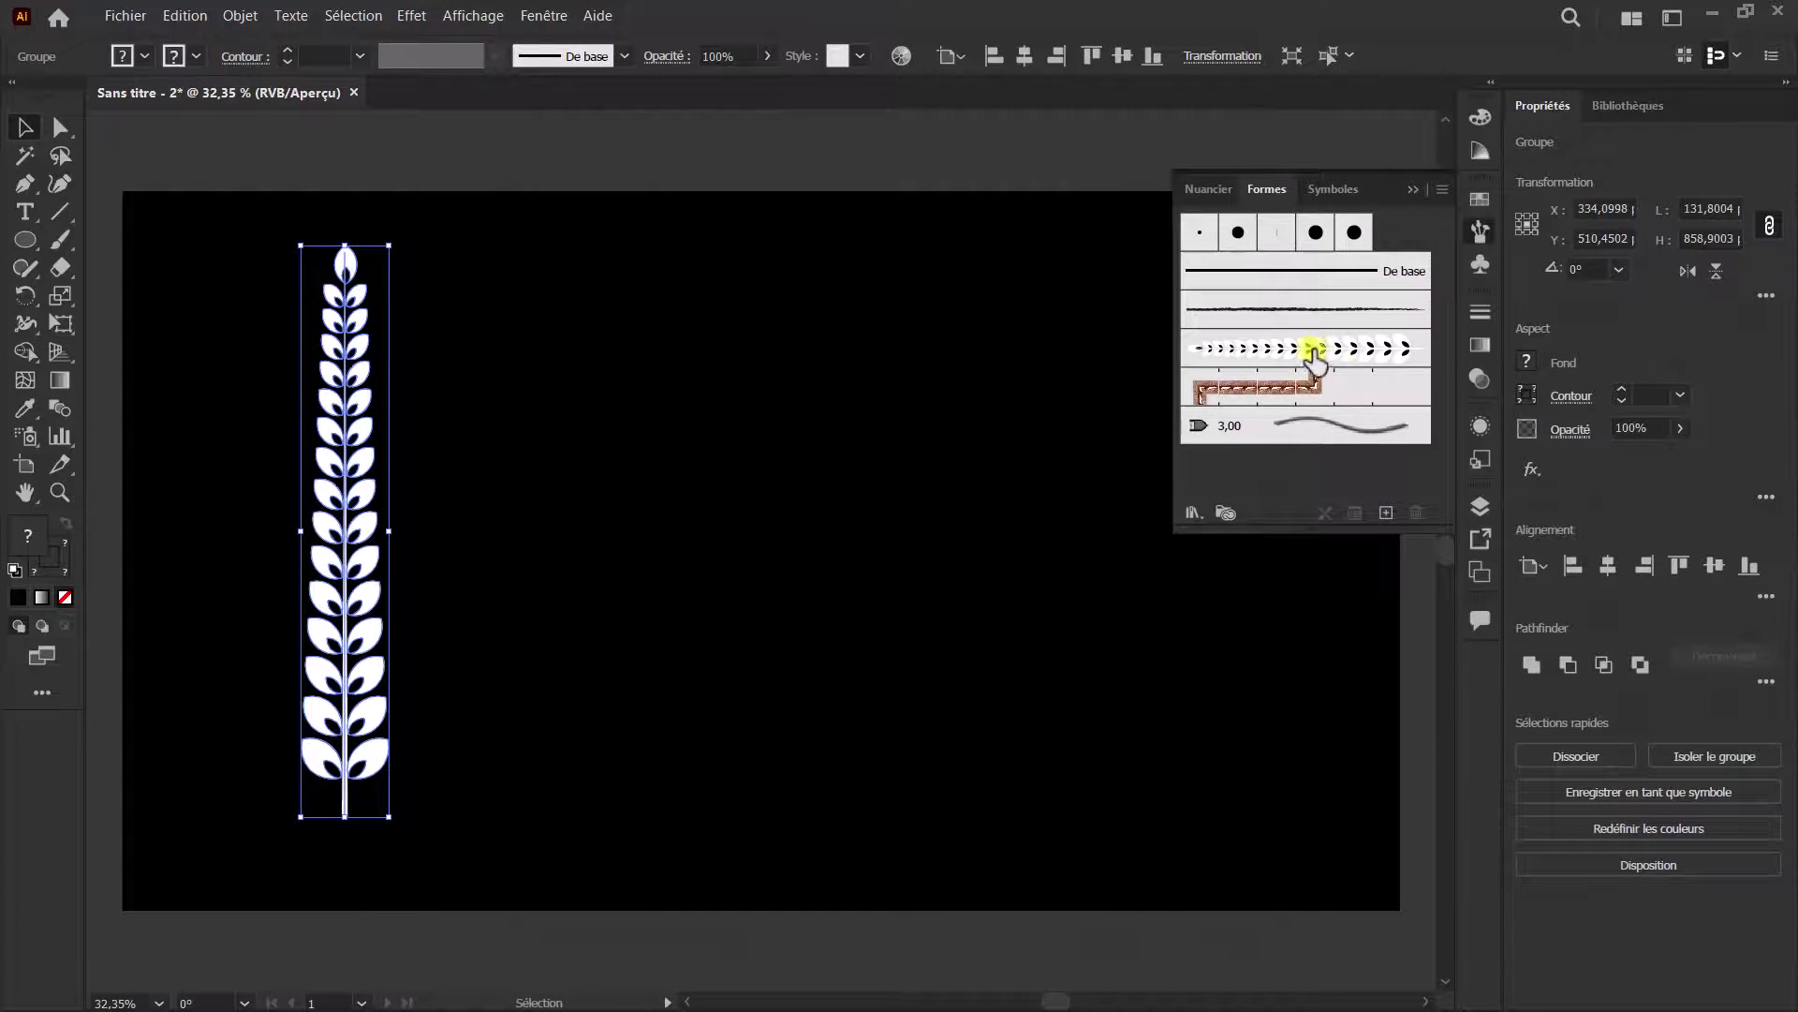
Scale the original branch down to about 98 by 637 px and place it near the artboard's left edge
left_click_drag(366, 585, 239, 637)
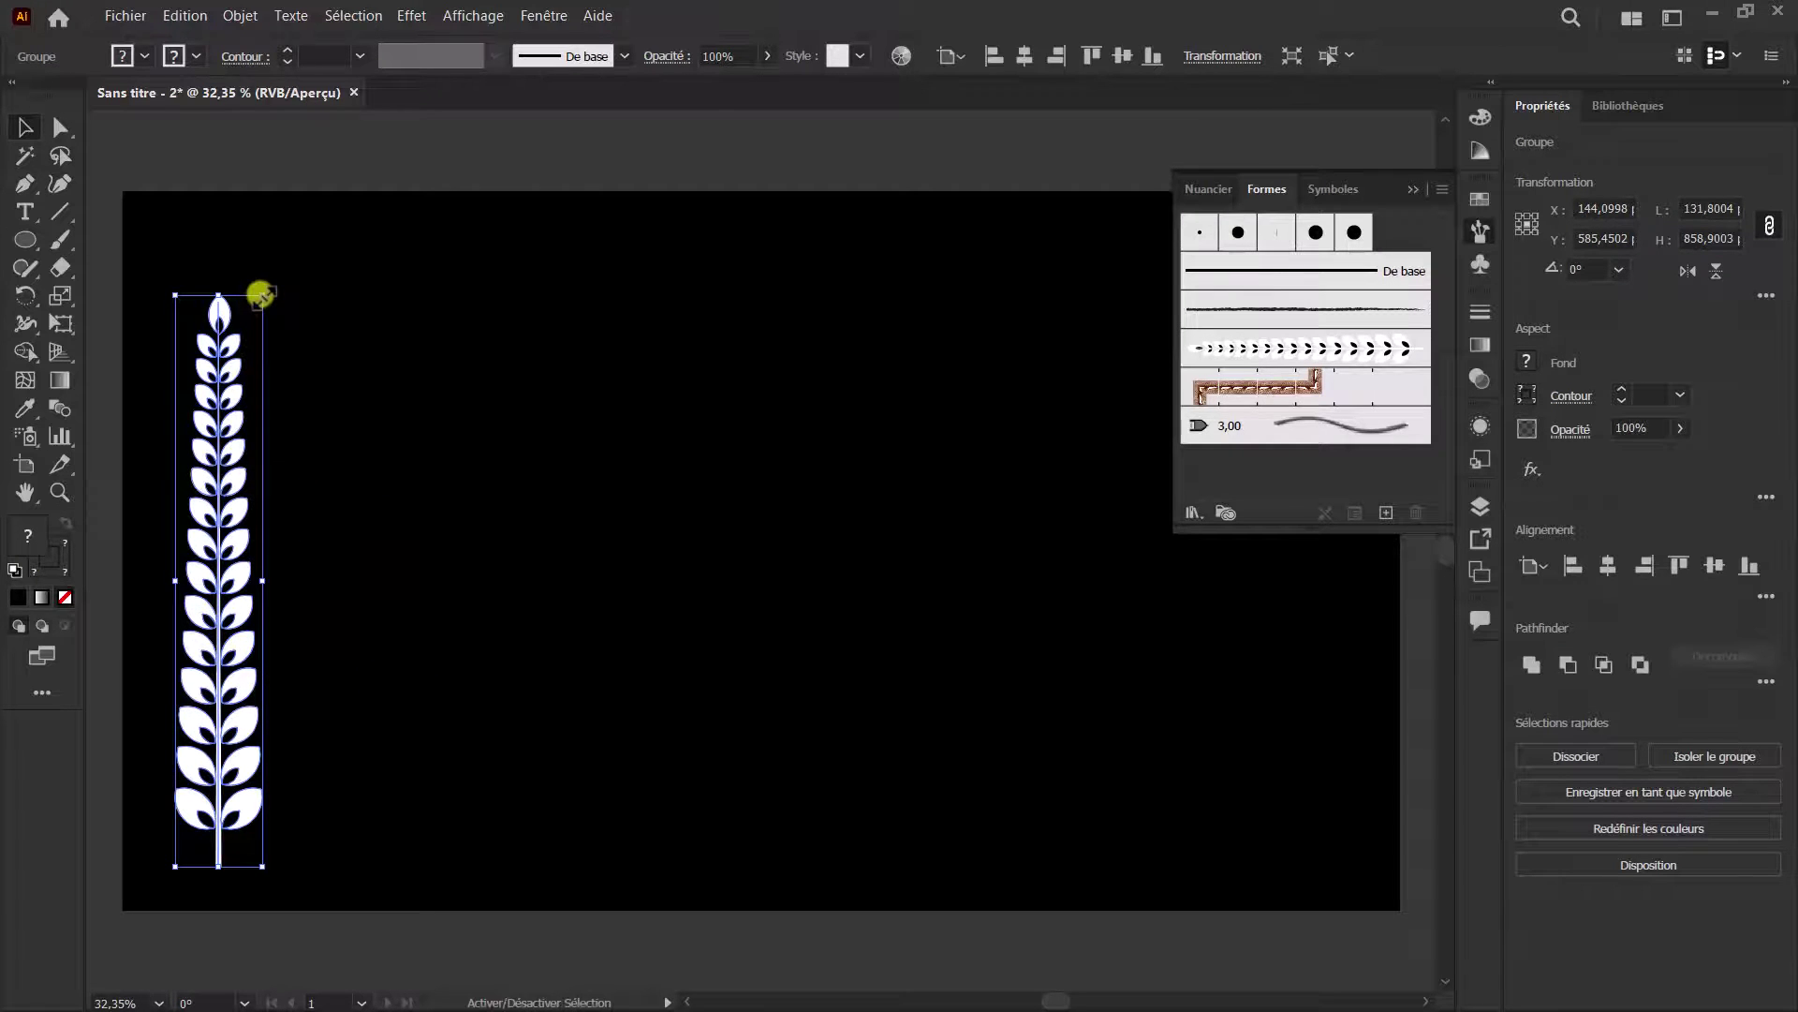
left_click_drag(262, 296, 240, 341)
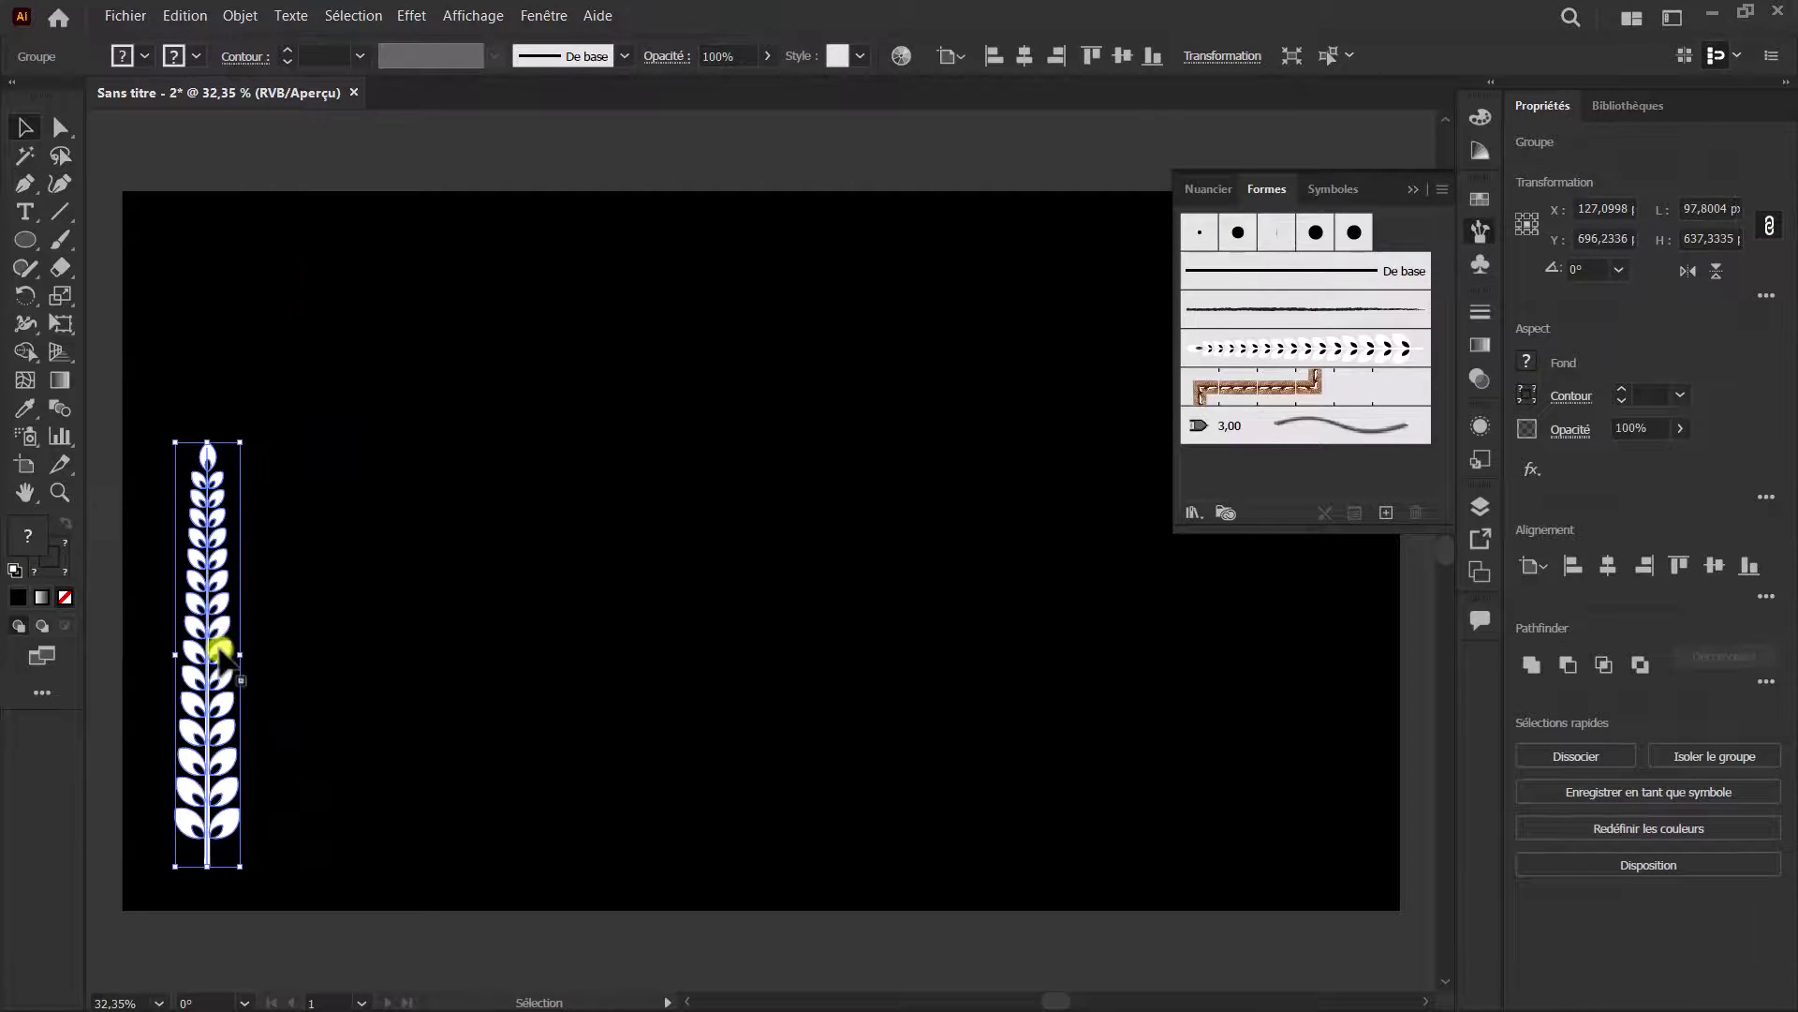
left_click_drag(218, 650, 178, 573)
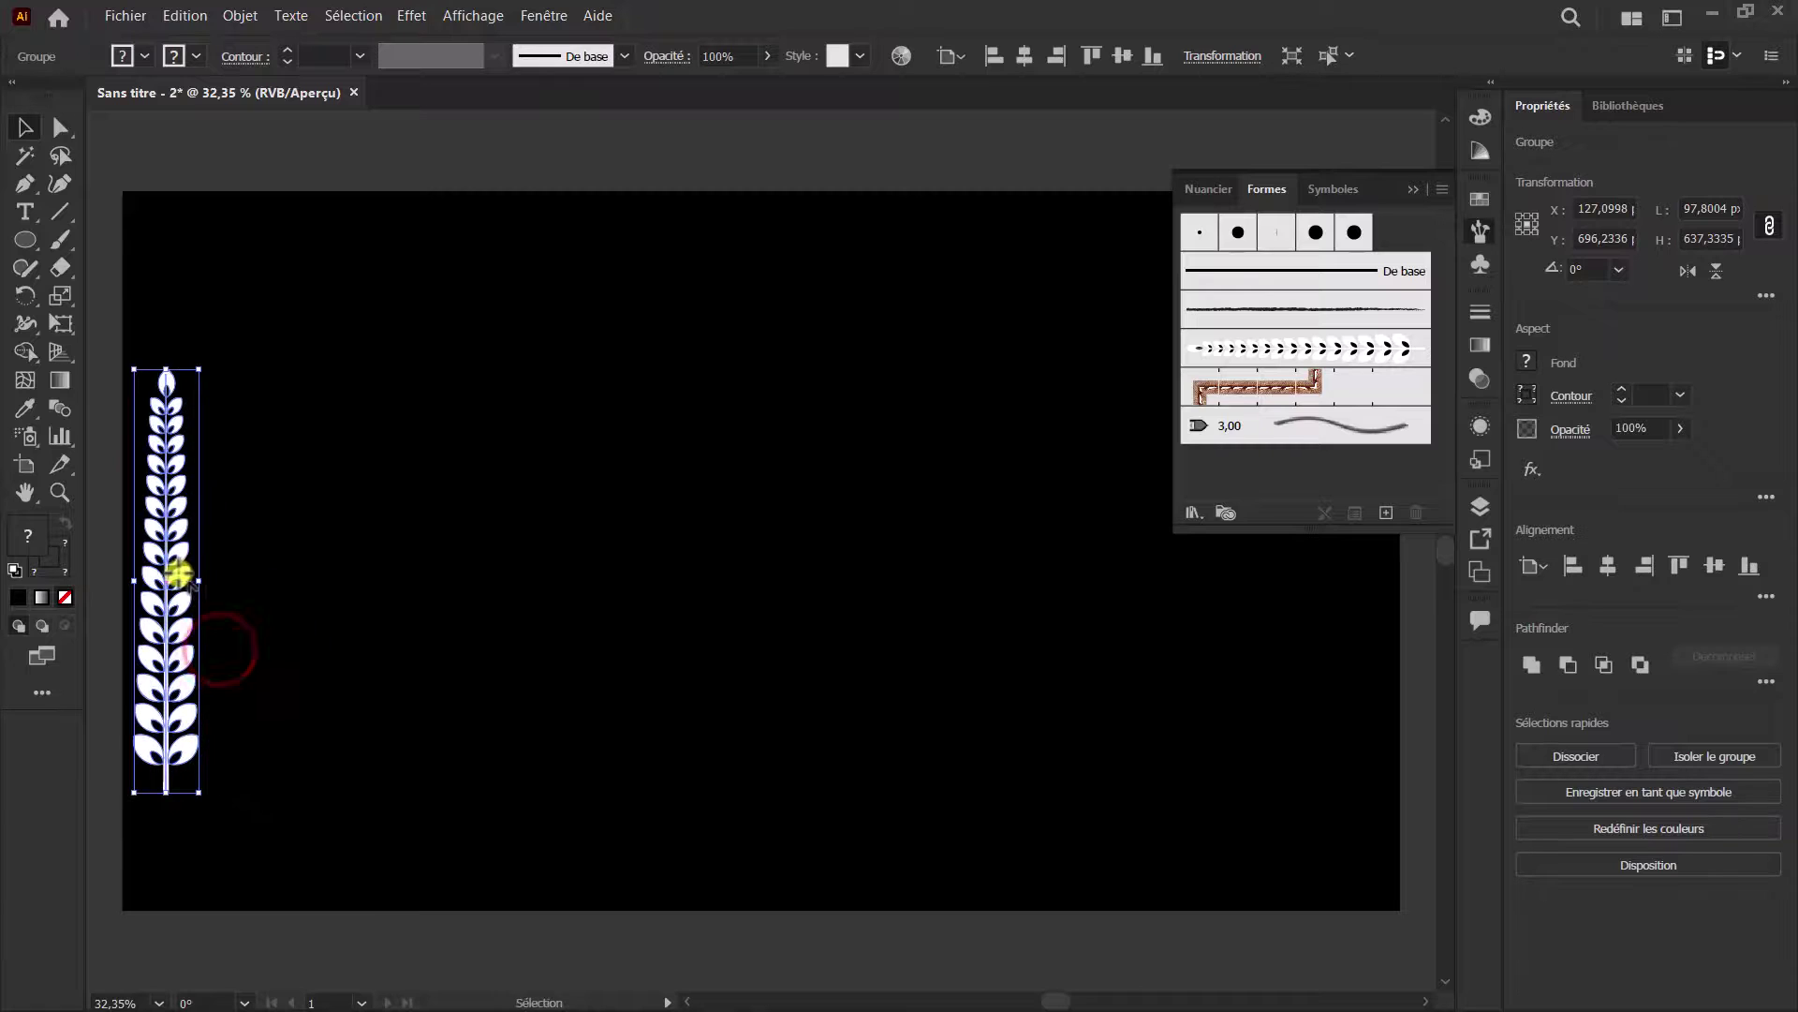
Draw a circle about 730 px in diameter and move it near the middle of the artboard
left_click(22, 243)
left_click_drag(593, 336, 1049, 824)
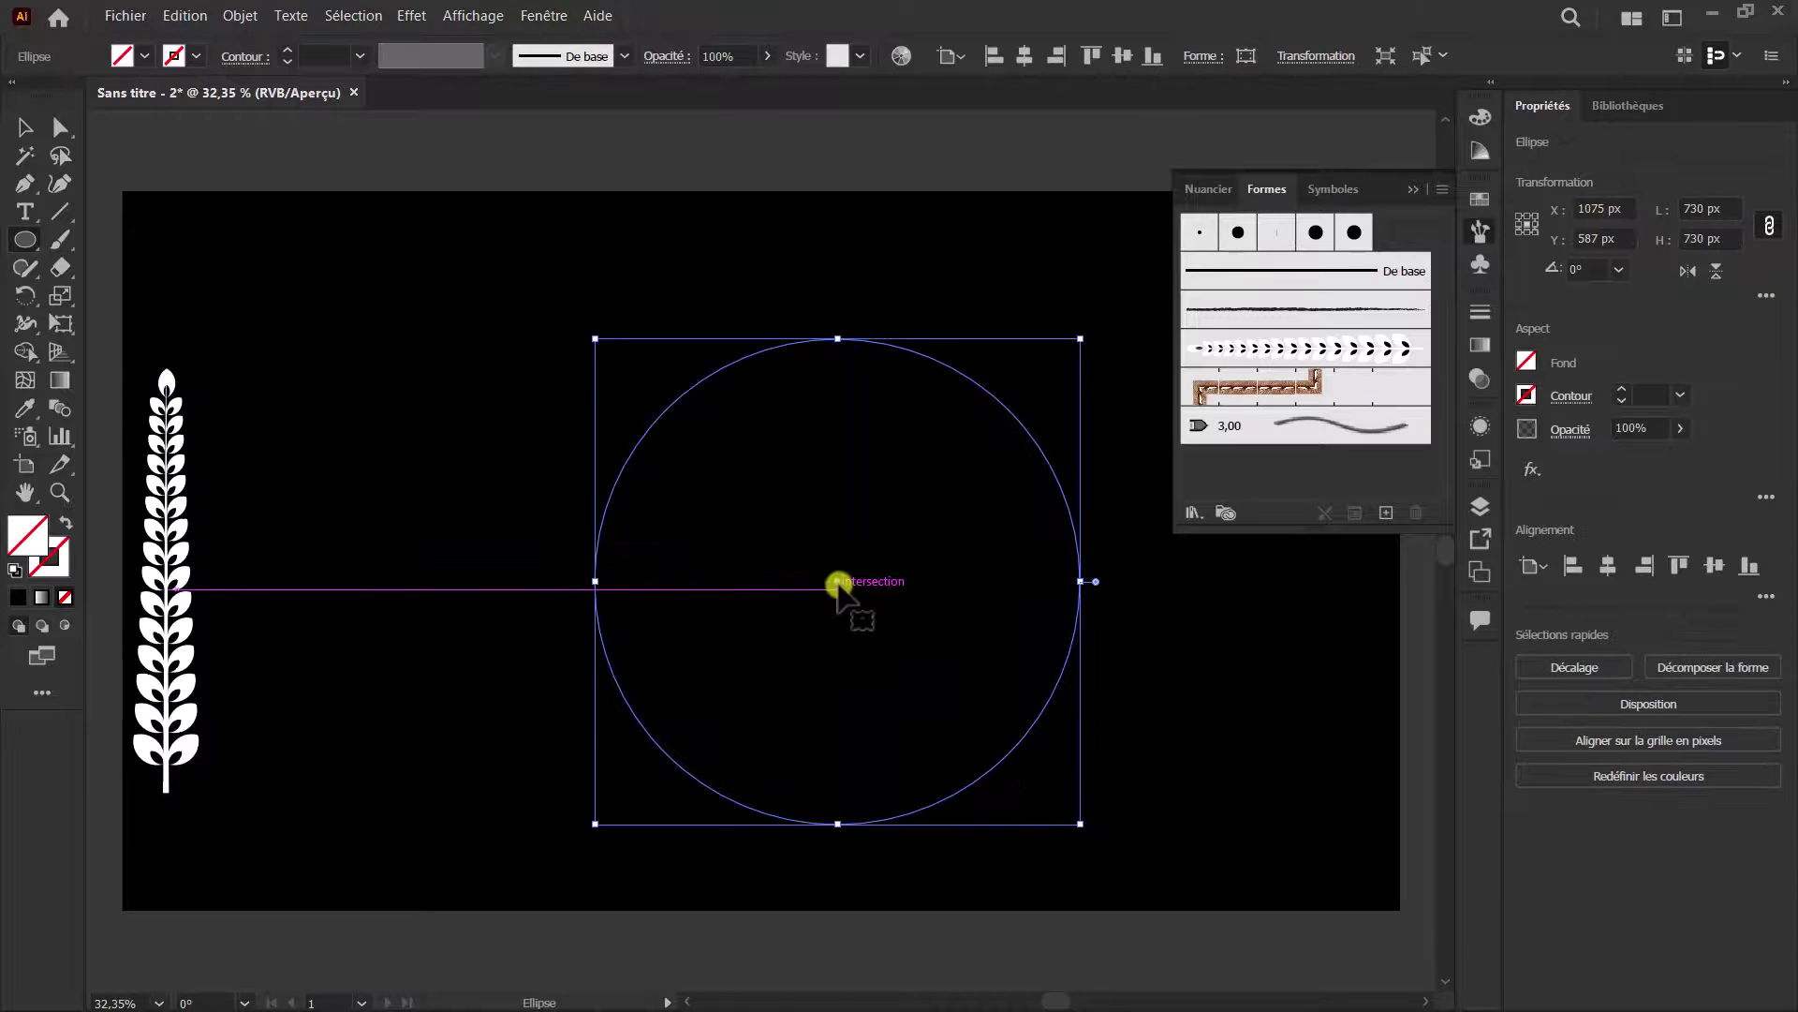
left_click_drag(843, 590, 744, 574)
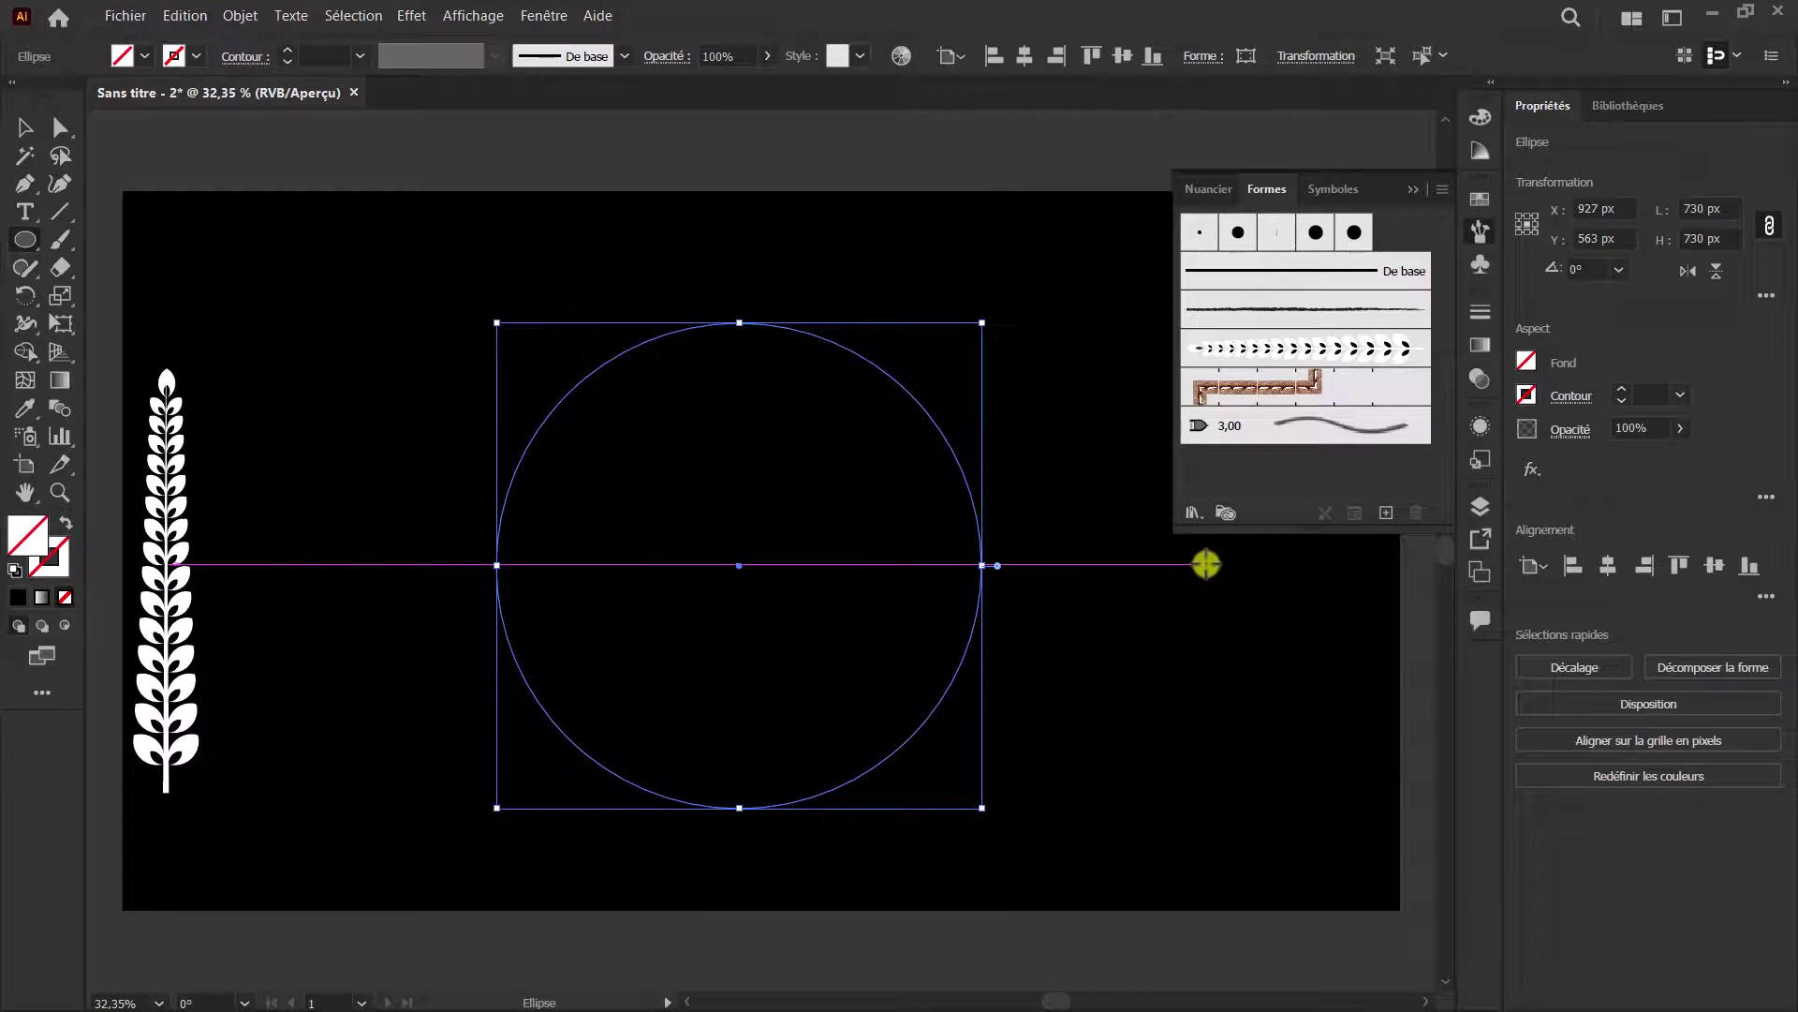
Set the circle's stroke weight to 6 pt
left_click(1618, 389)
left_click(1618, 389)
left_click(1618, 389)
left_click(1615, 389)
left_click(1615, 390)
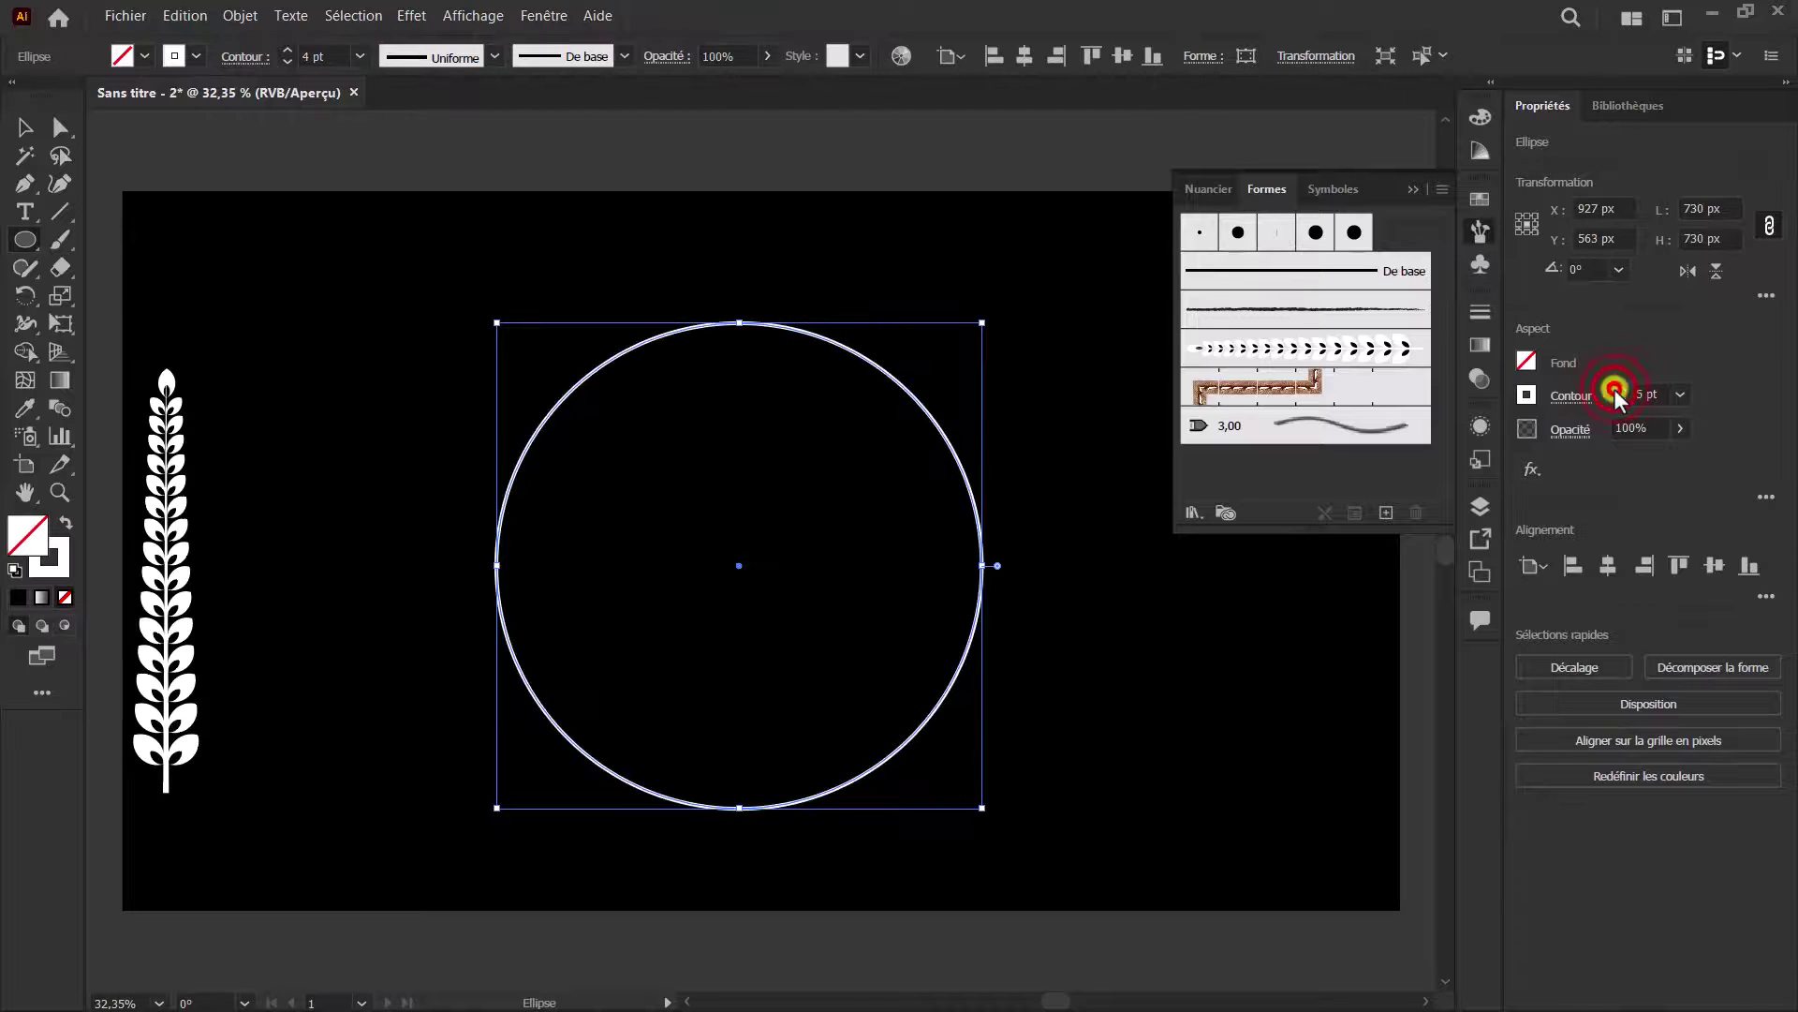
left_click(1614, 389)
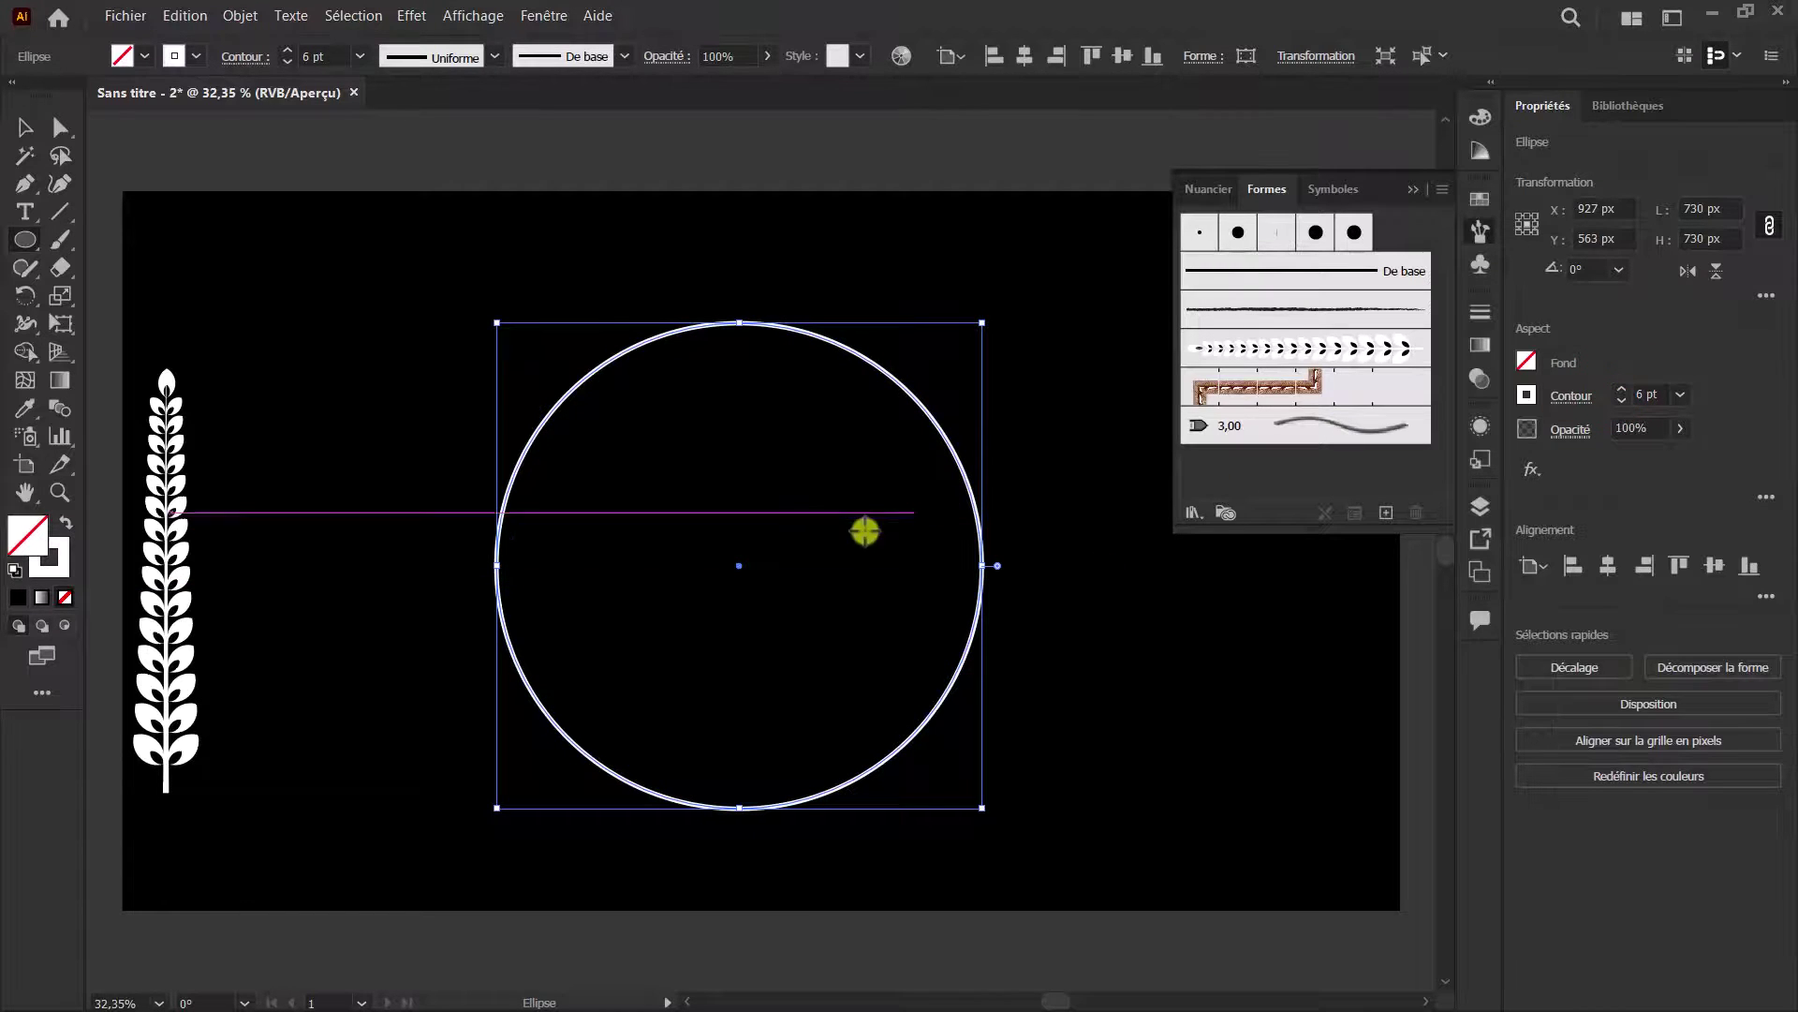
Delete the circle's right-hand anchor point to leave only the left semicircle
left_click(52, 133)
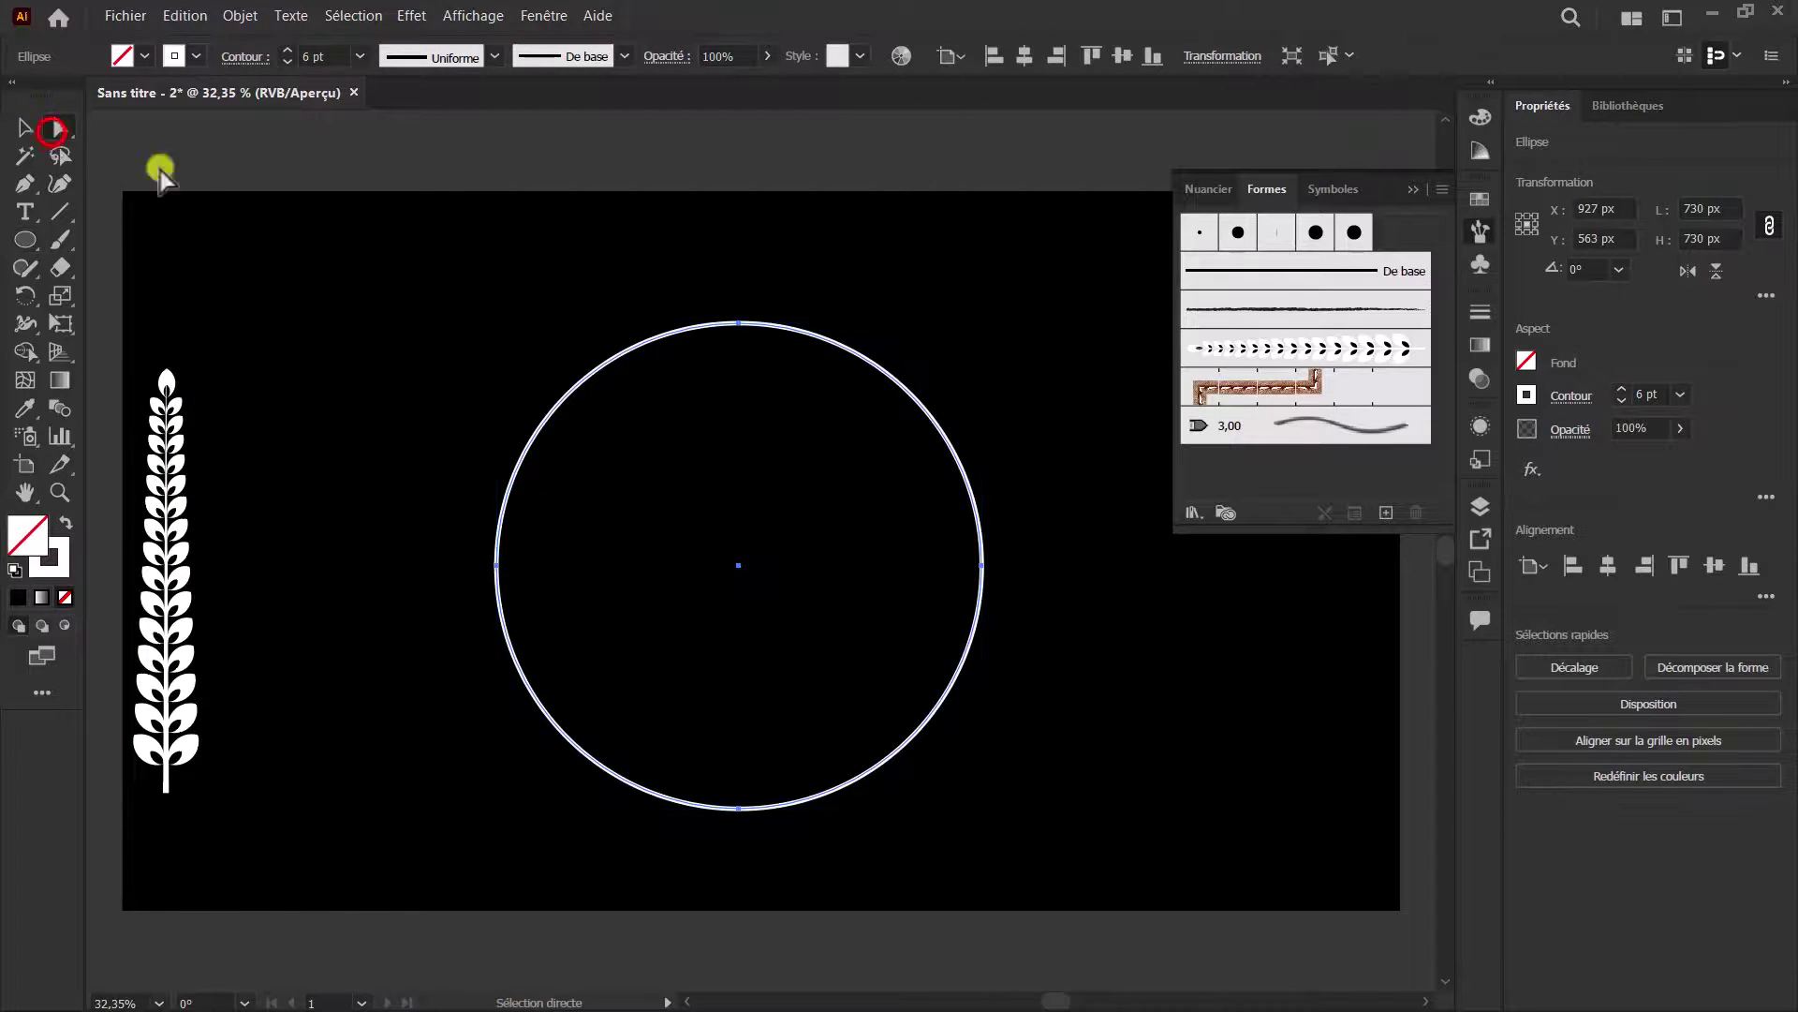
left_click_drag(1027, 315, 952, 771)
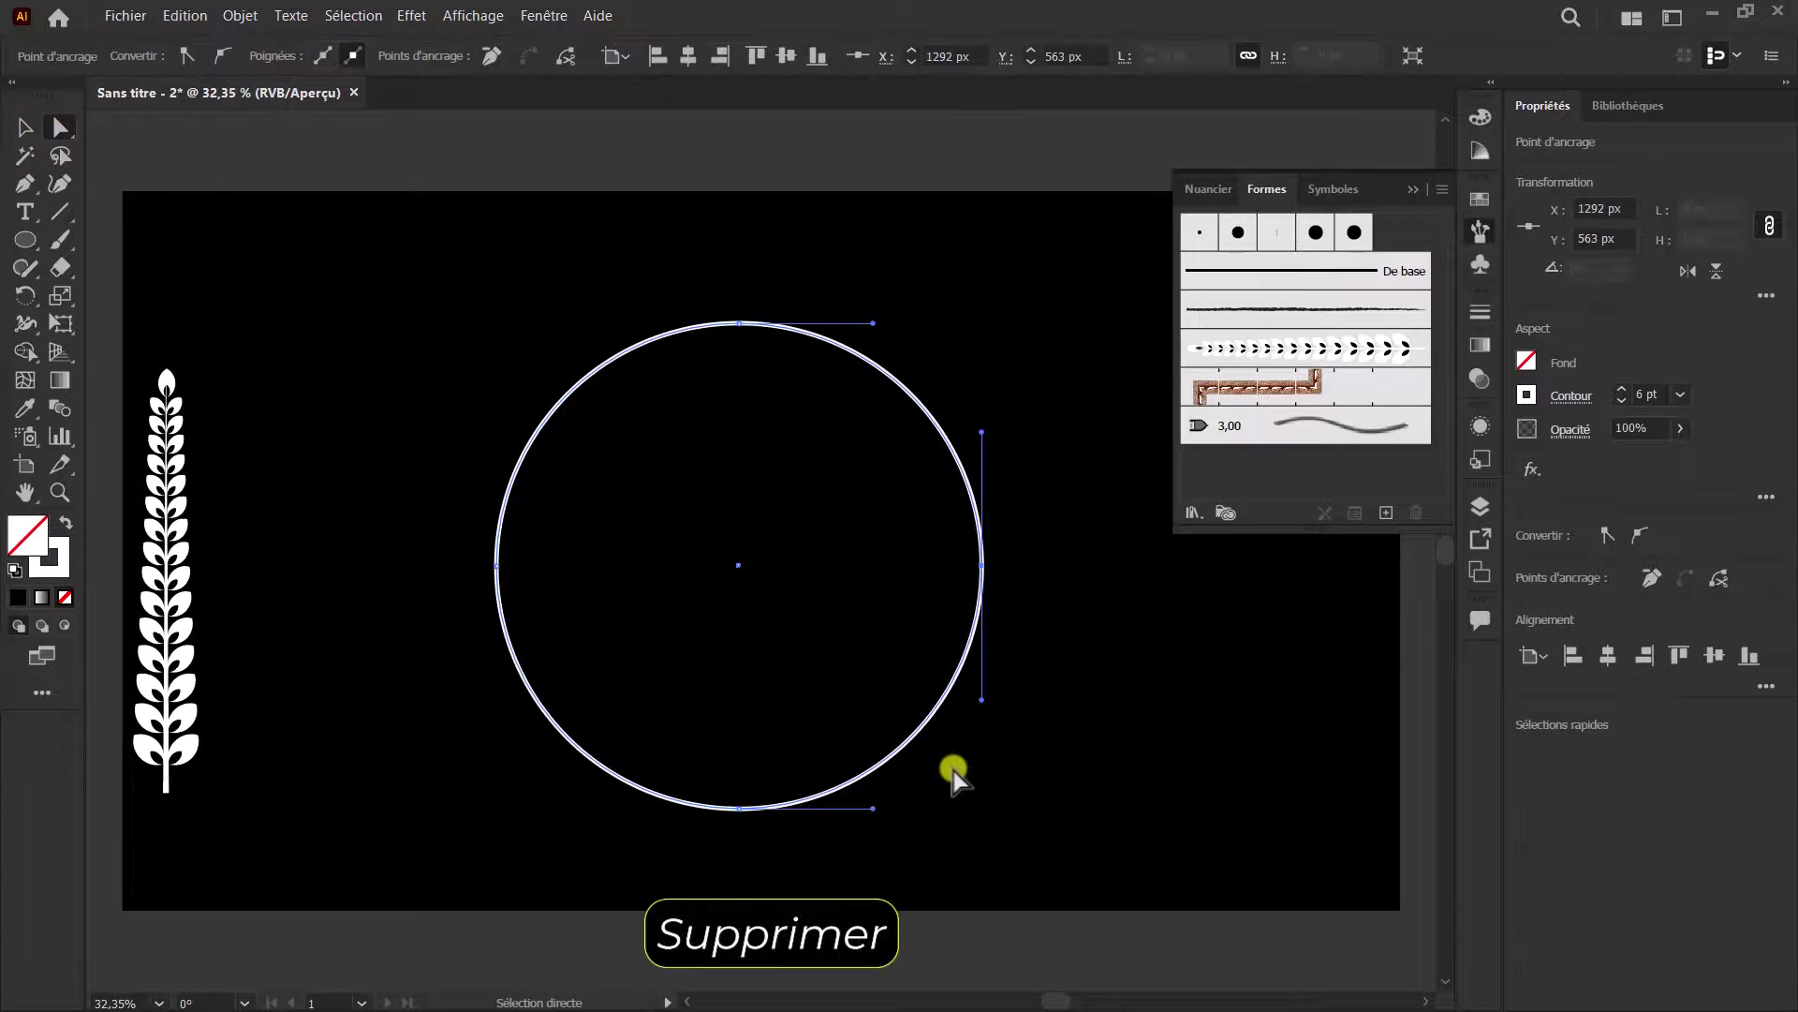
key("Delete")
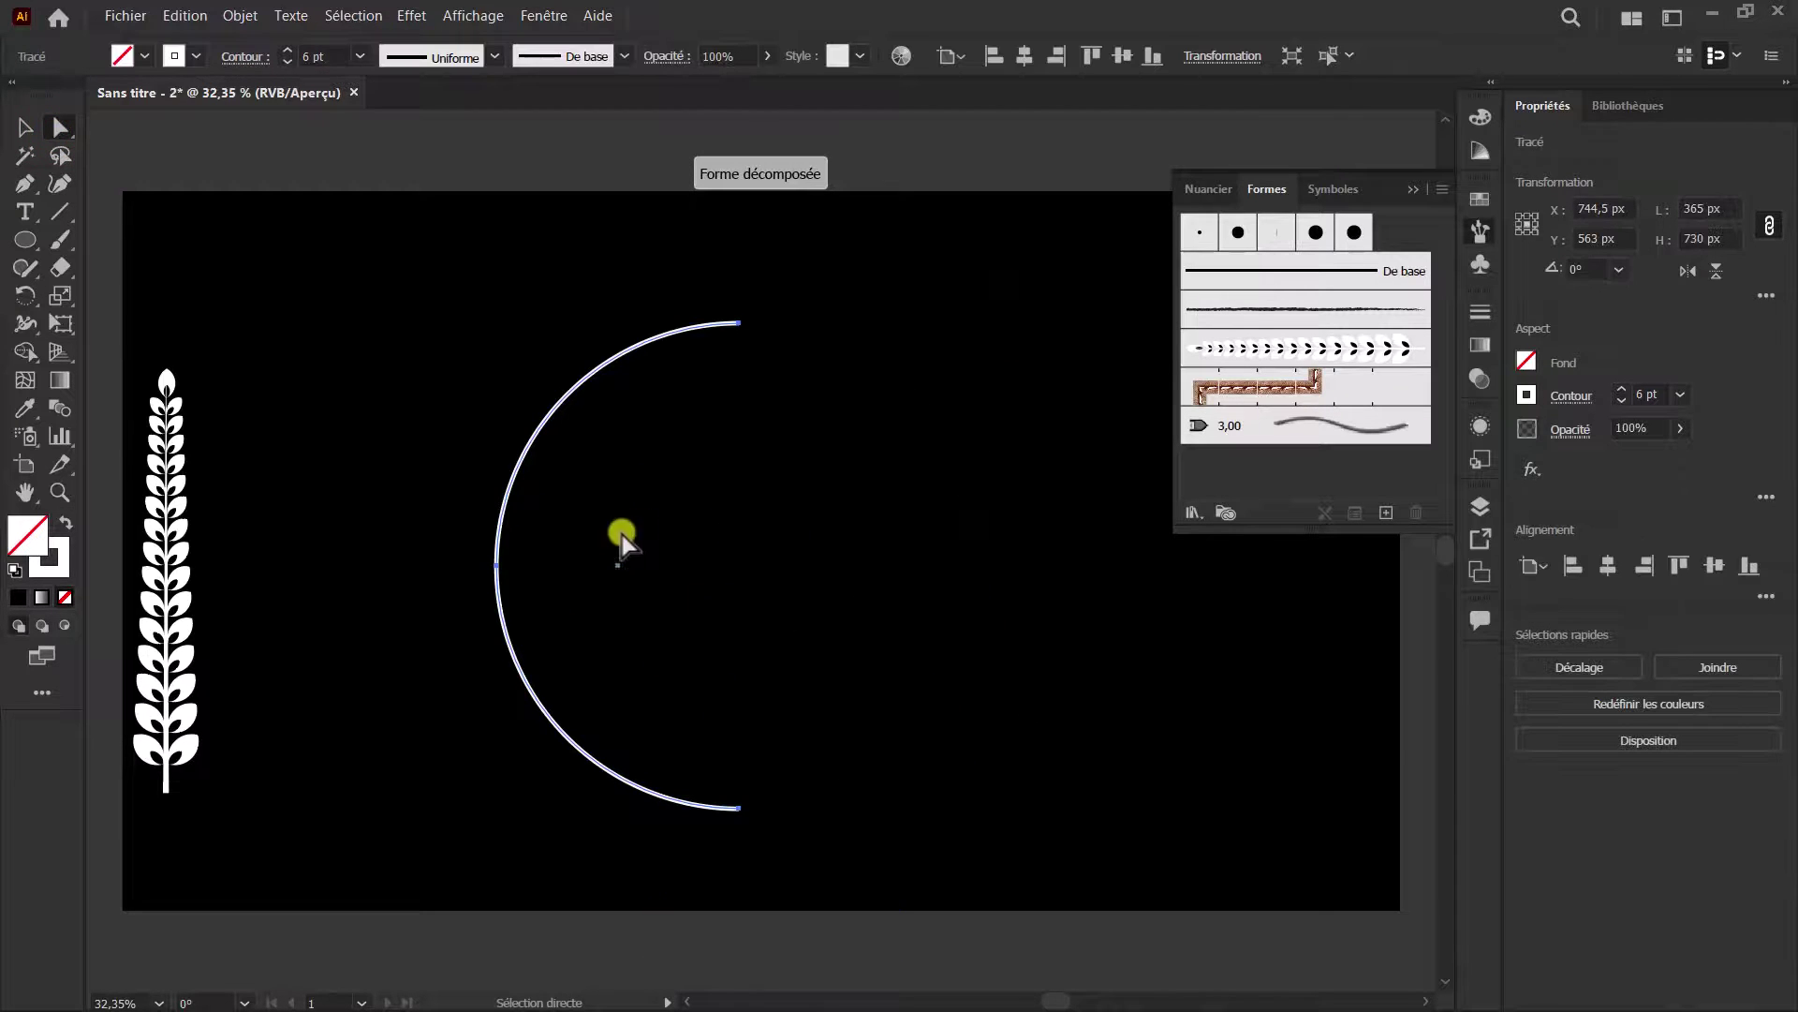
Apply the branch art brush to the semicircle and flip the arc vertically so the tip leaf is on top
left_click(1284, 352)
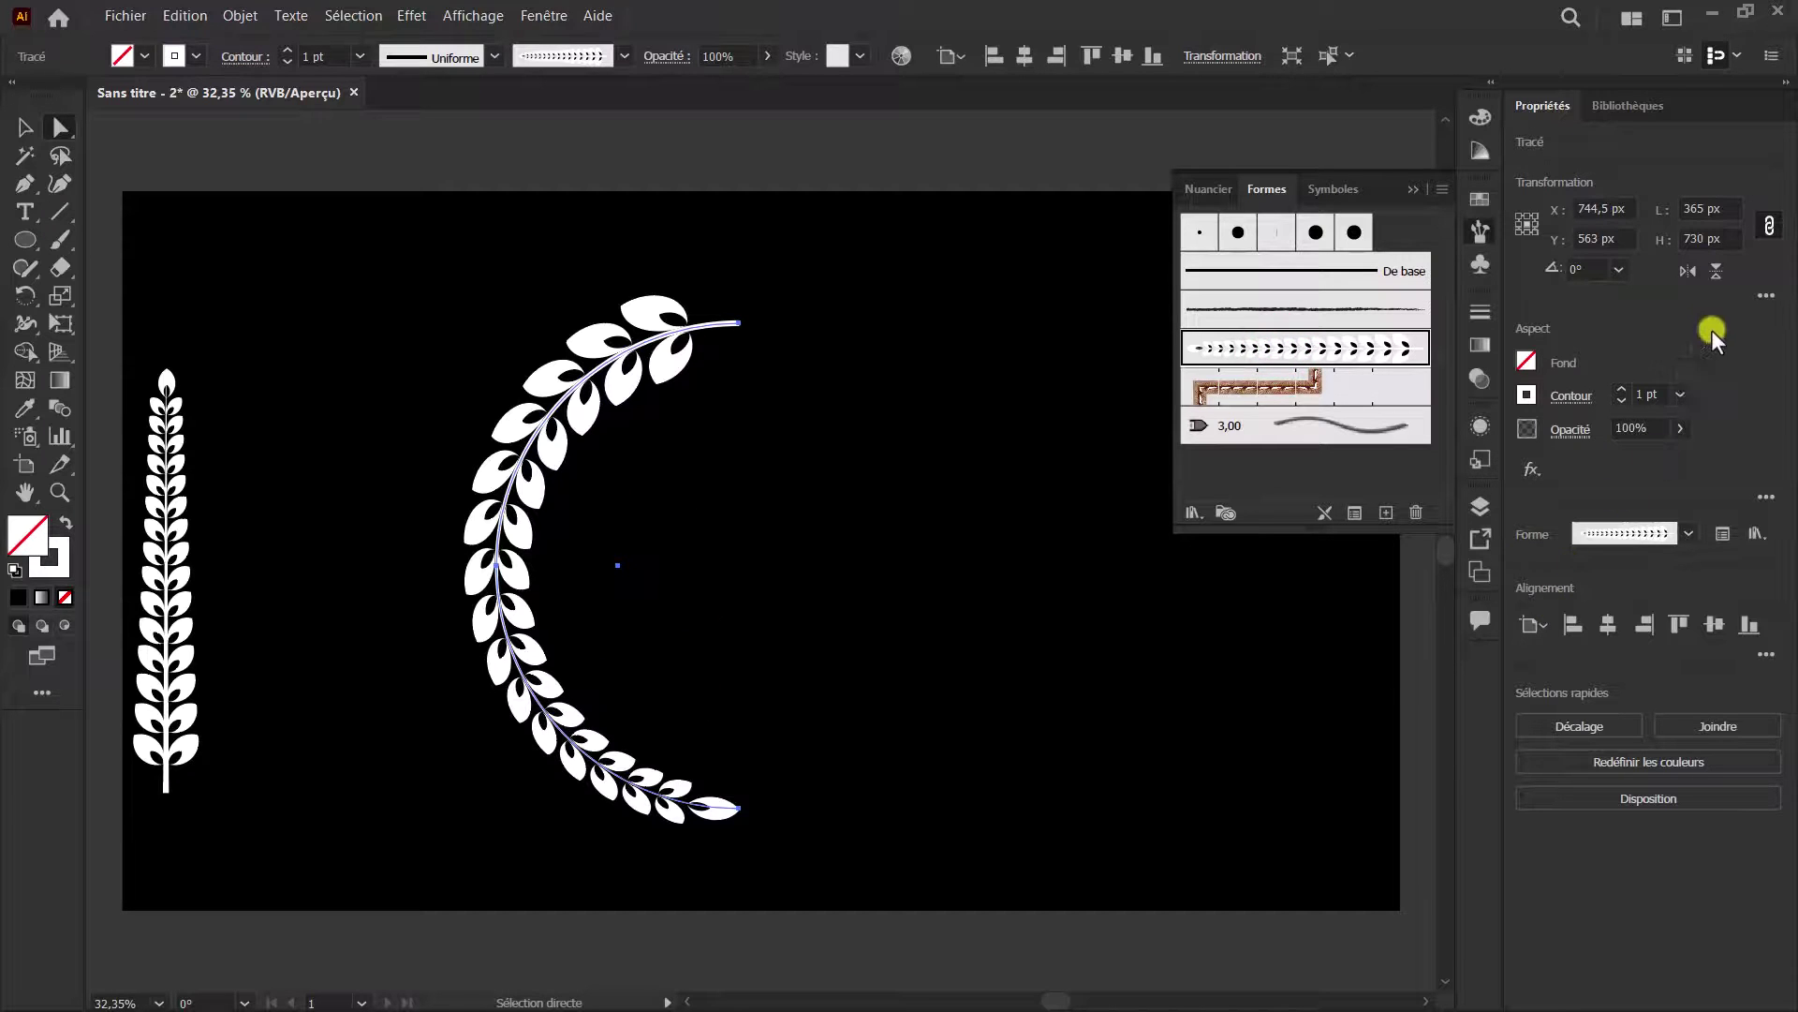
left_click(1715, 269)
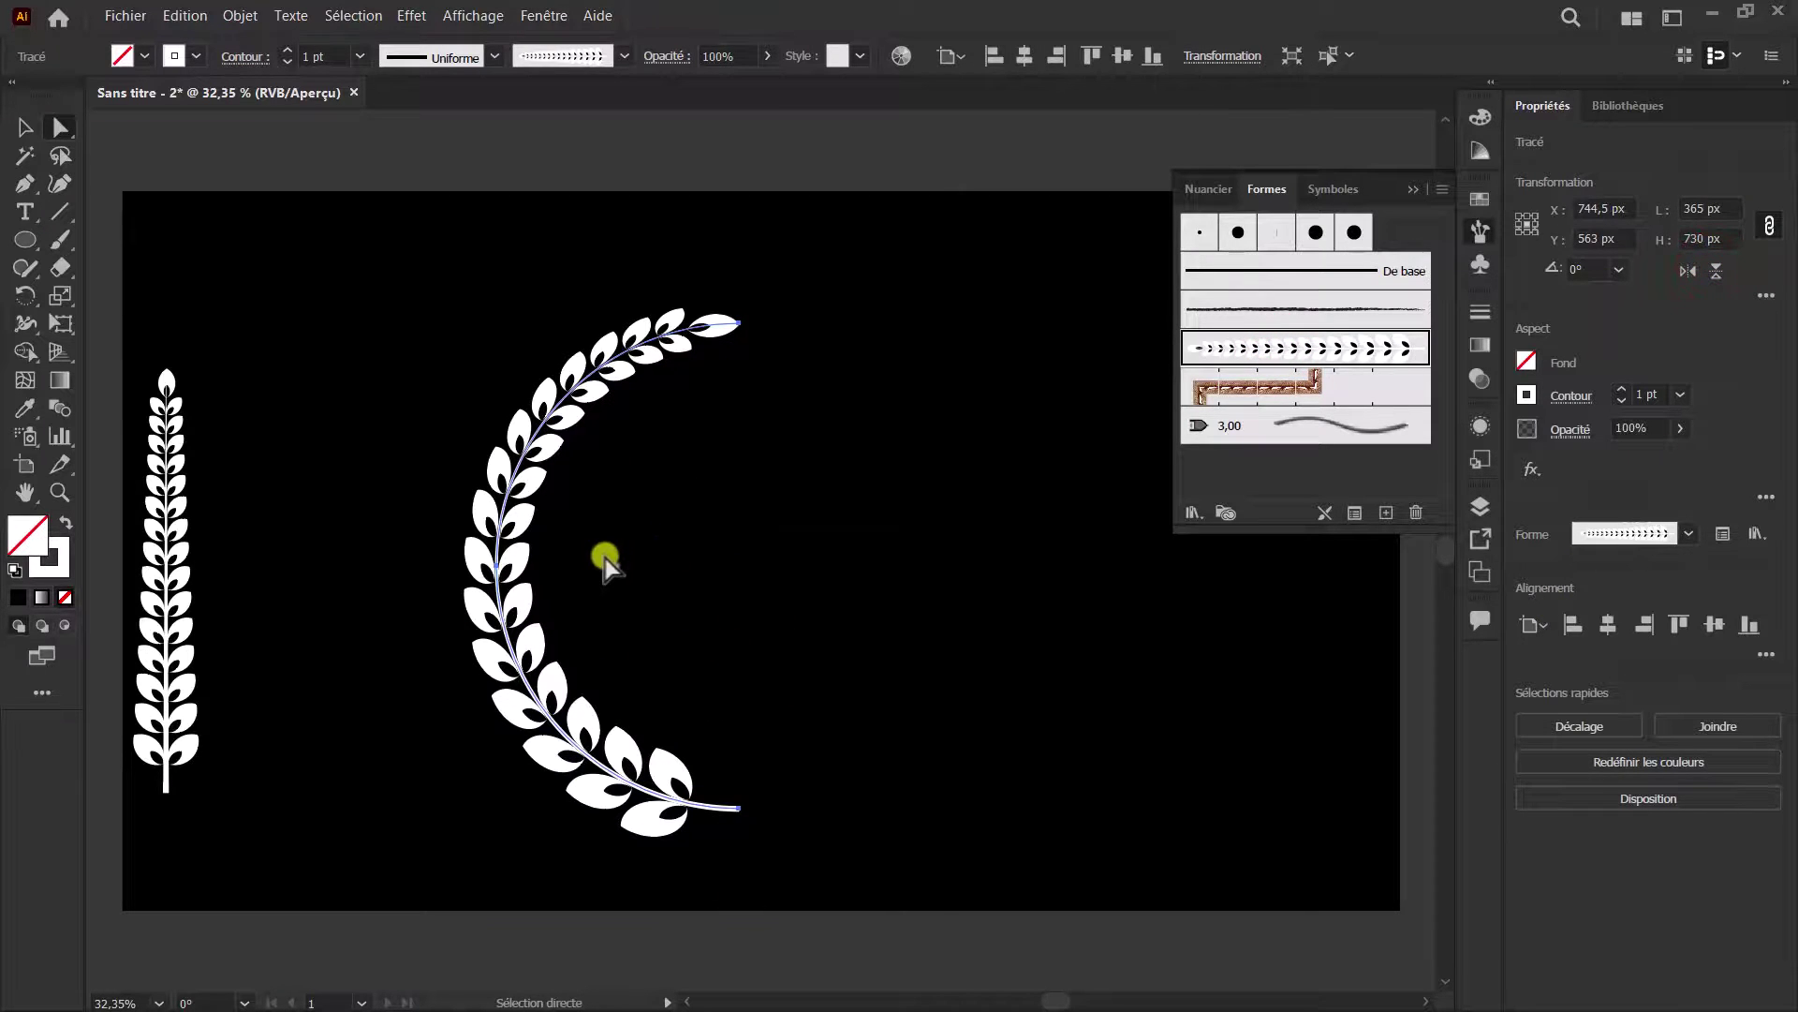
Duplicate the leafy arc in place, flip the copy horizontally and move it to the right to complete the wreath
key("ctrl+c")
left_click(515, 562)
key("ctrl+shift+v")
key("ctrl+shift+v")
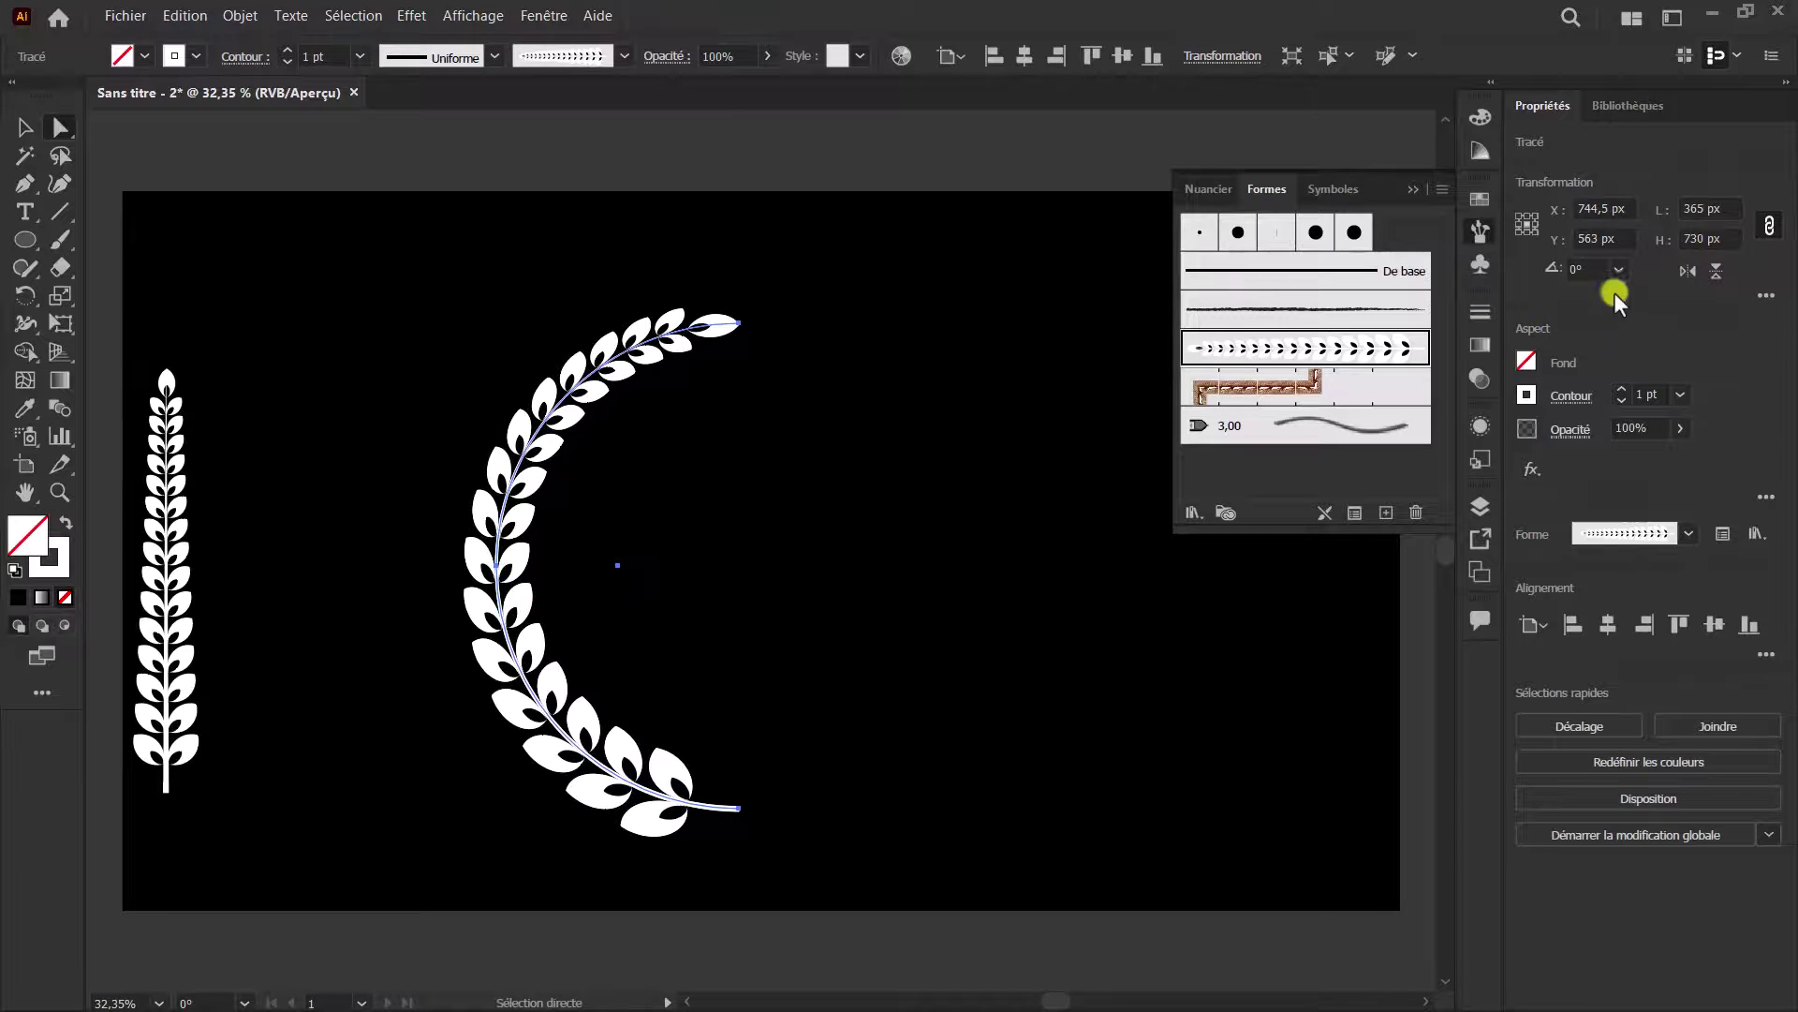
left_click(1685, 271)
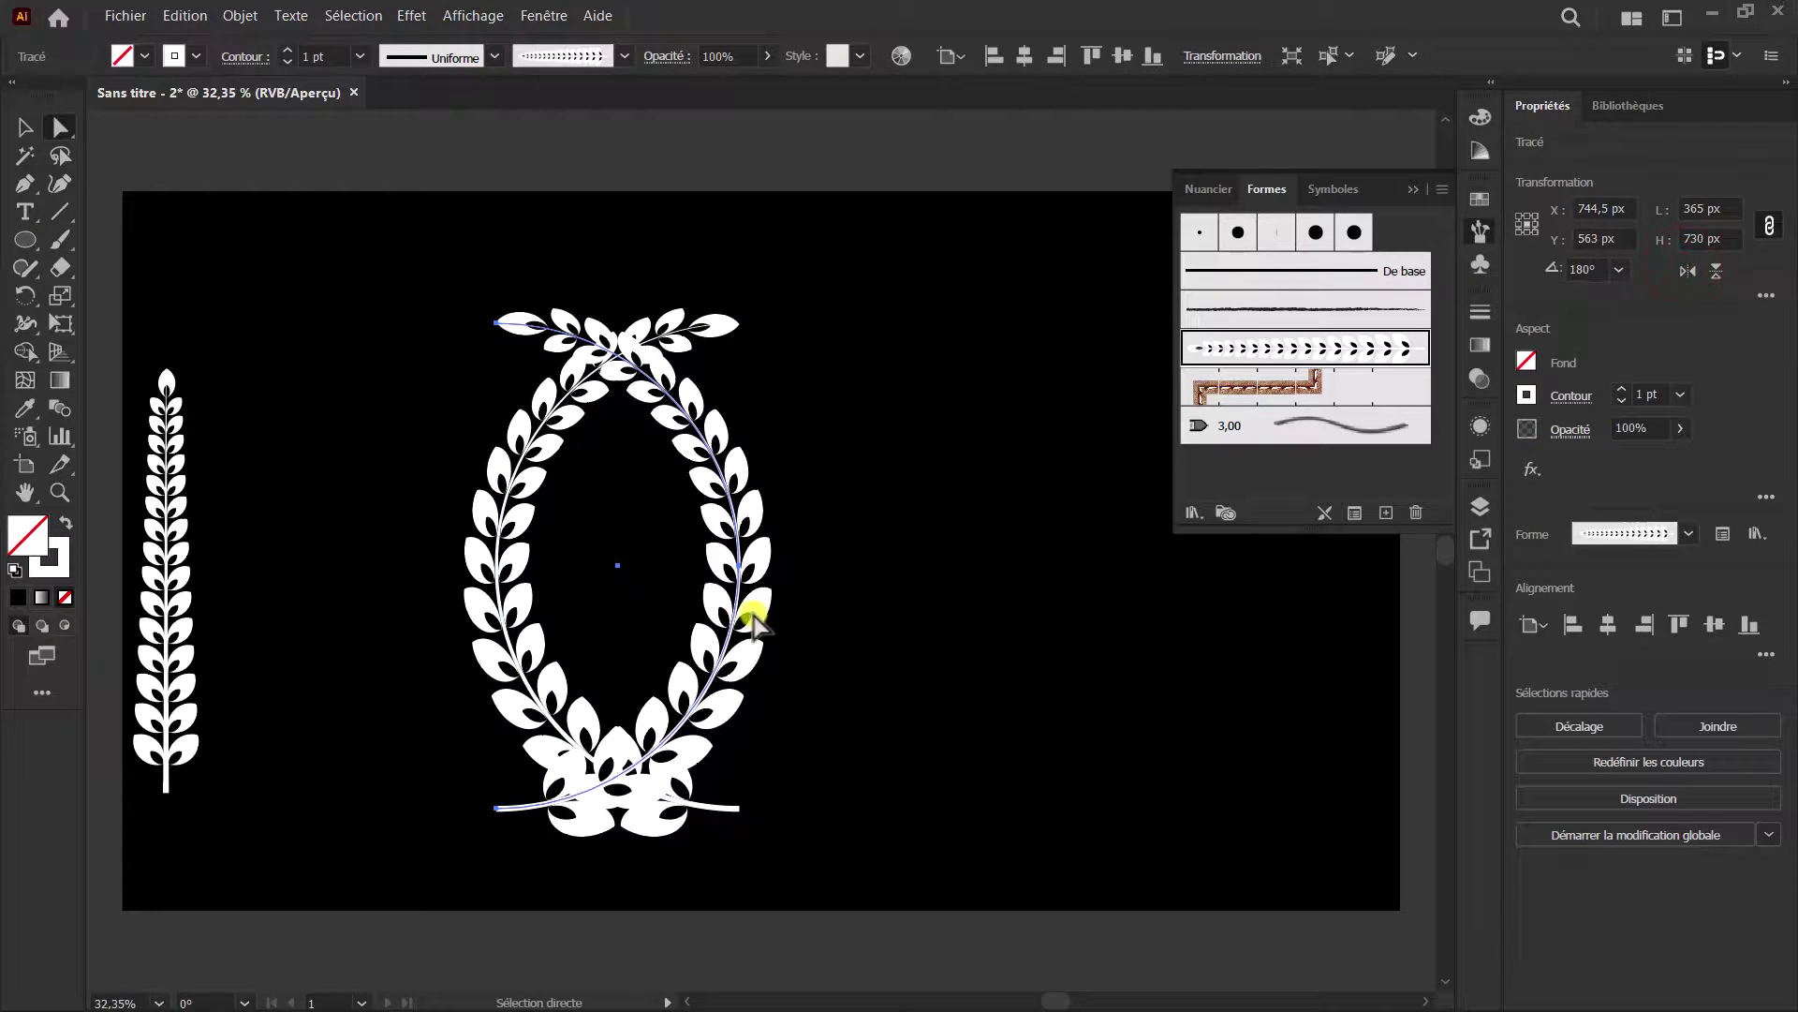
left_click_drag(752, 613, 1085, 581)
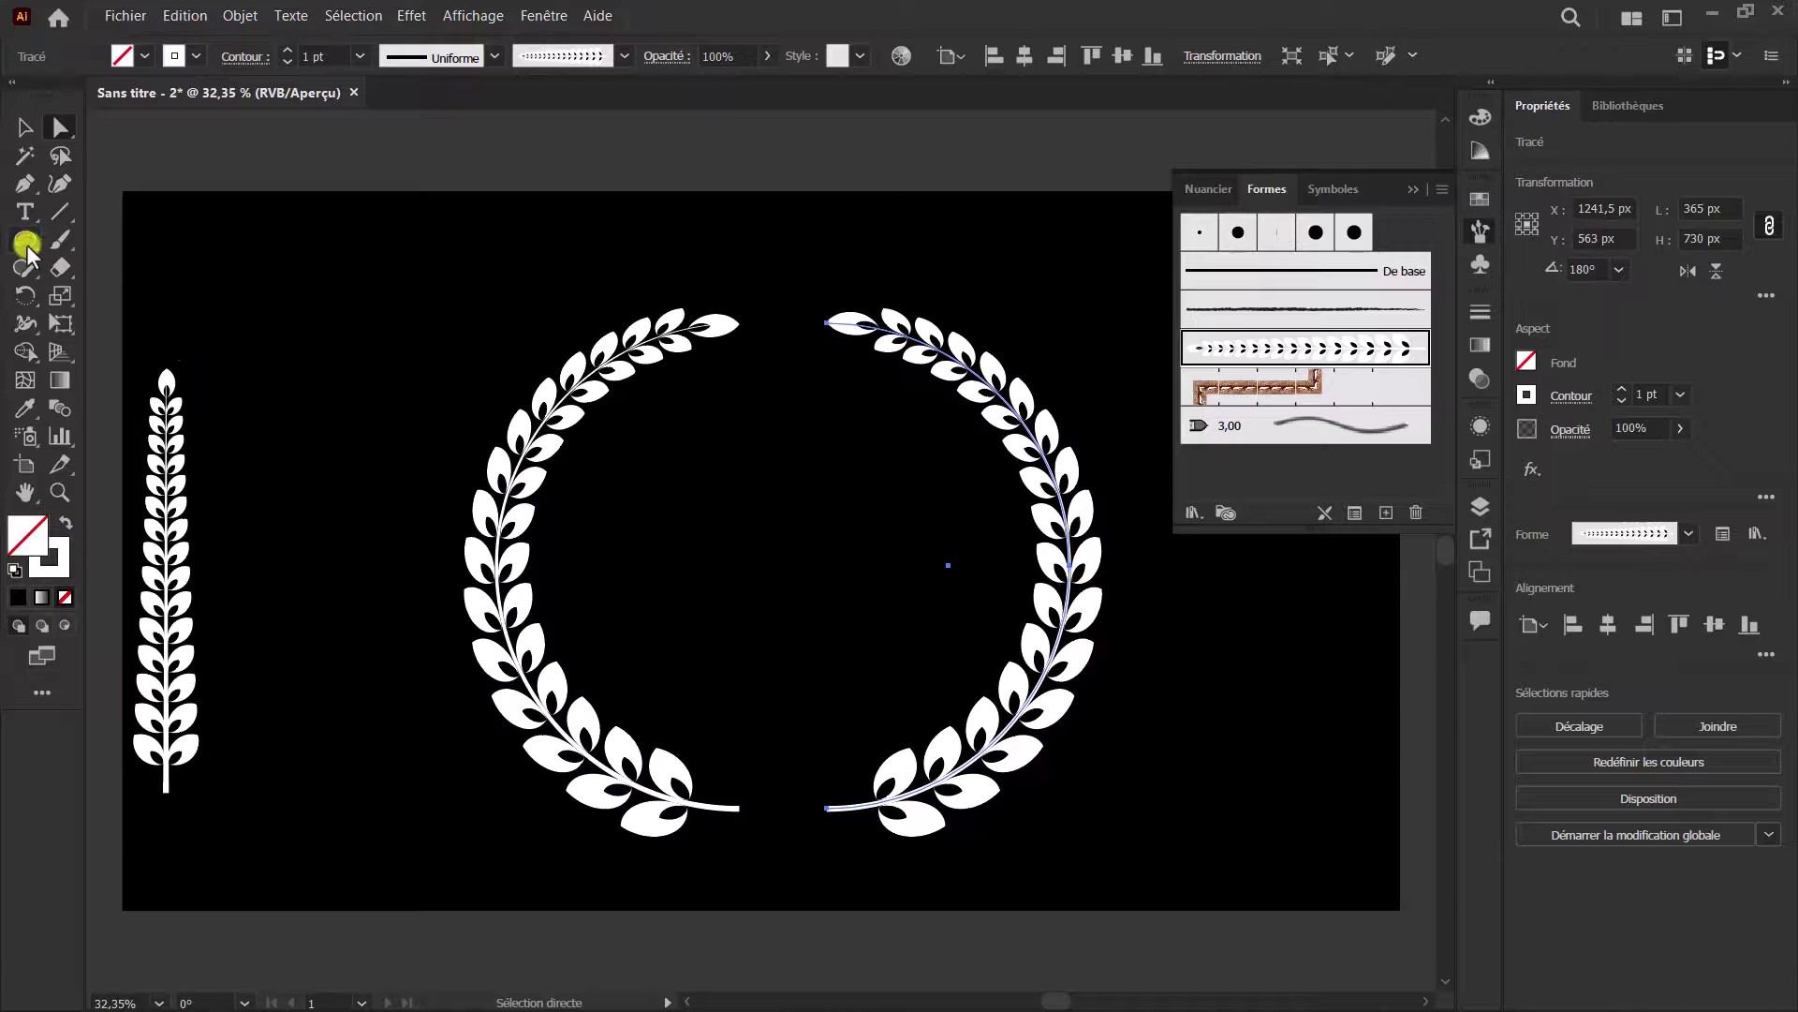
Draw a five-pointed star about 176 by 167 px between the lower branches and give it a white fill without stroke
left_click_drag(29, 253, 101, 348)
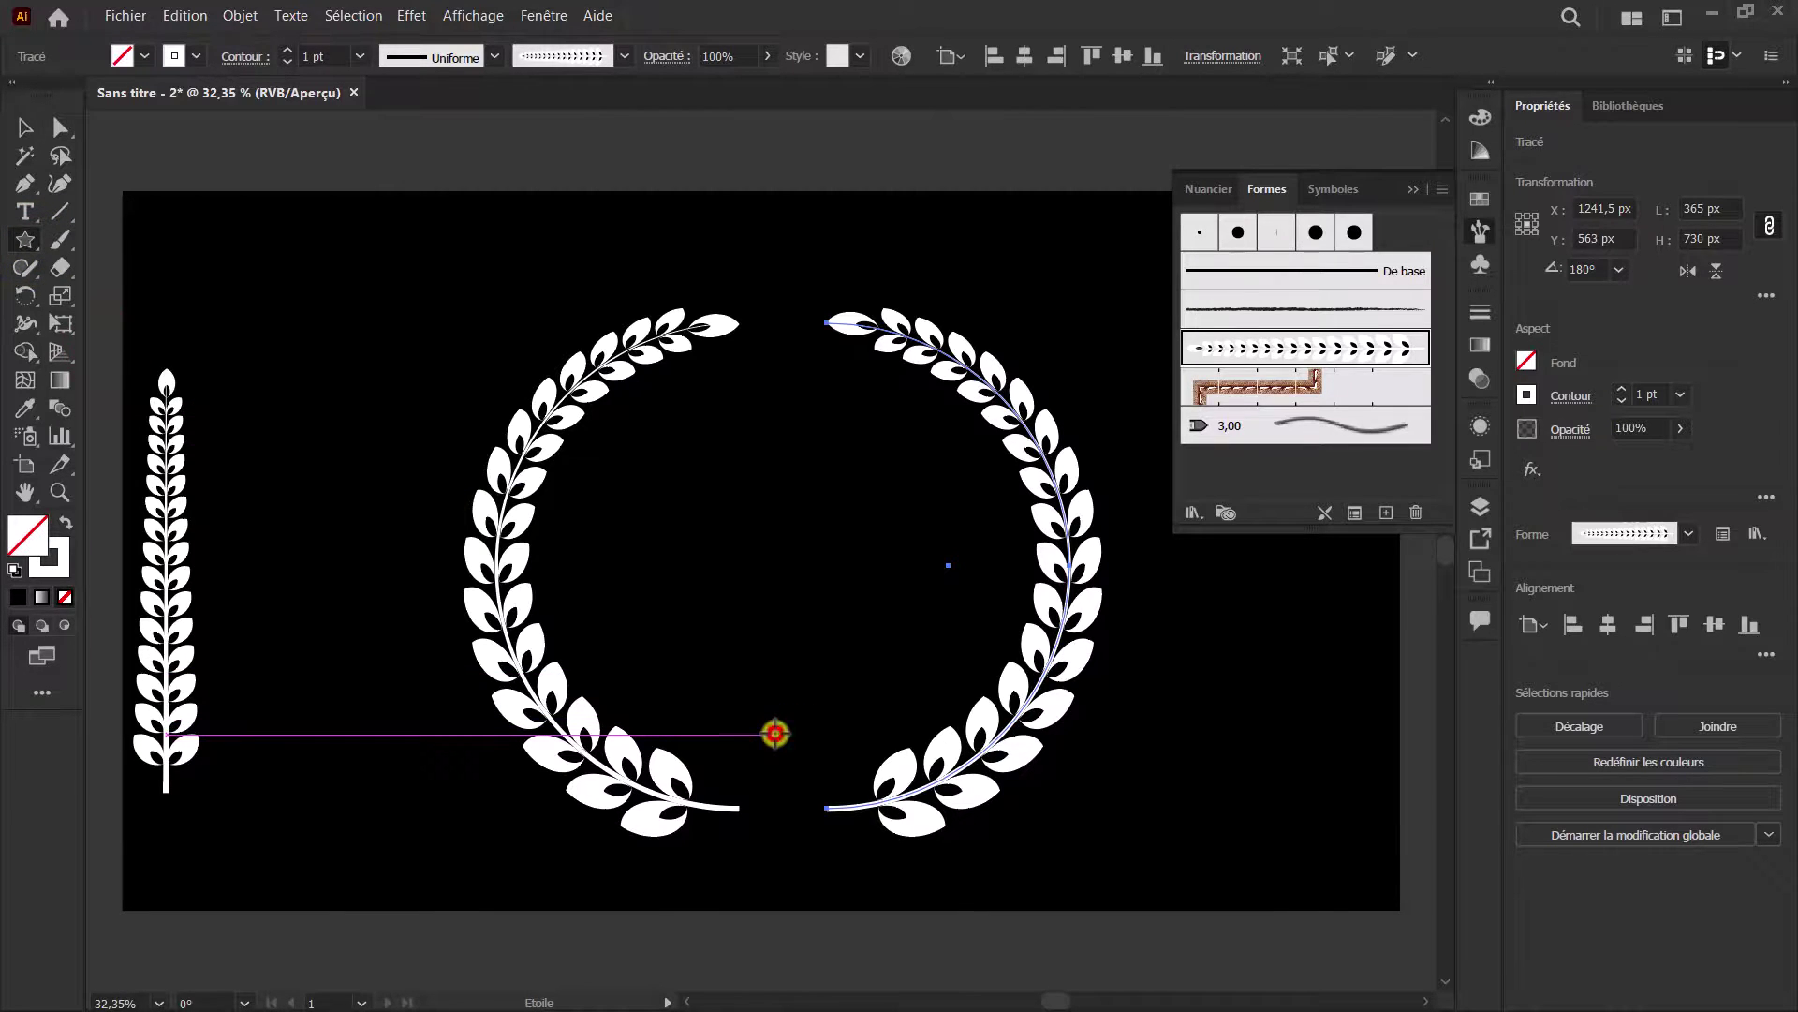
left_click_drag(775, 734, 813, 783)
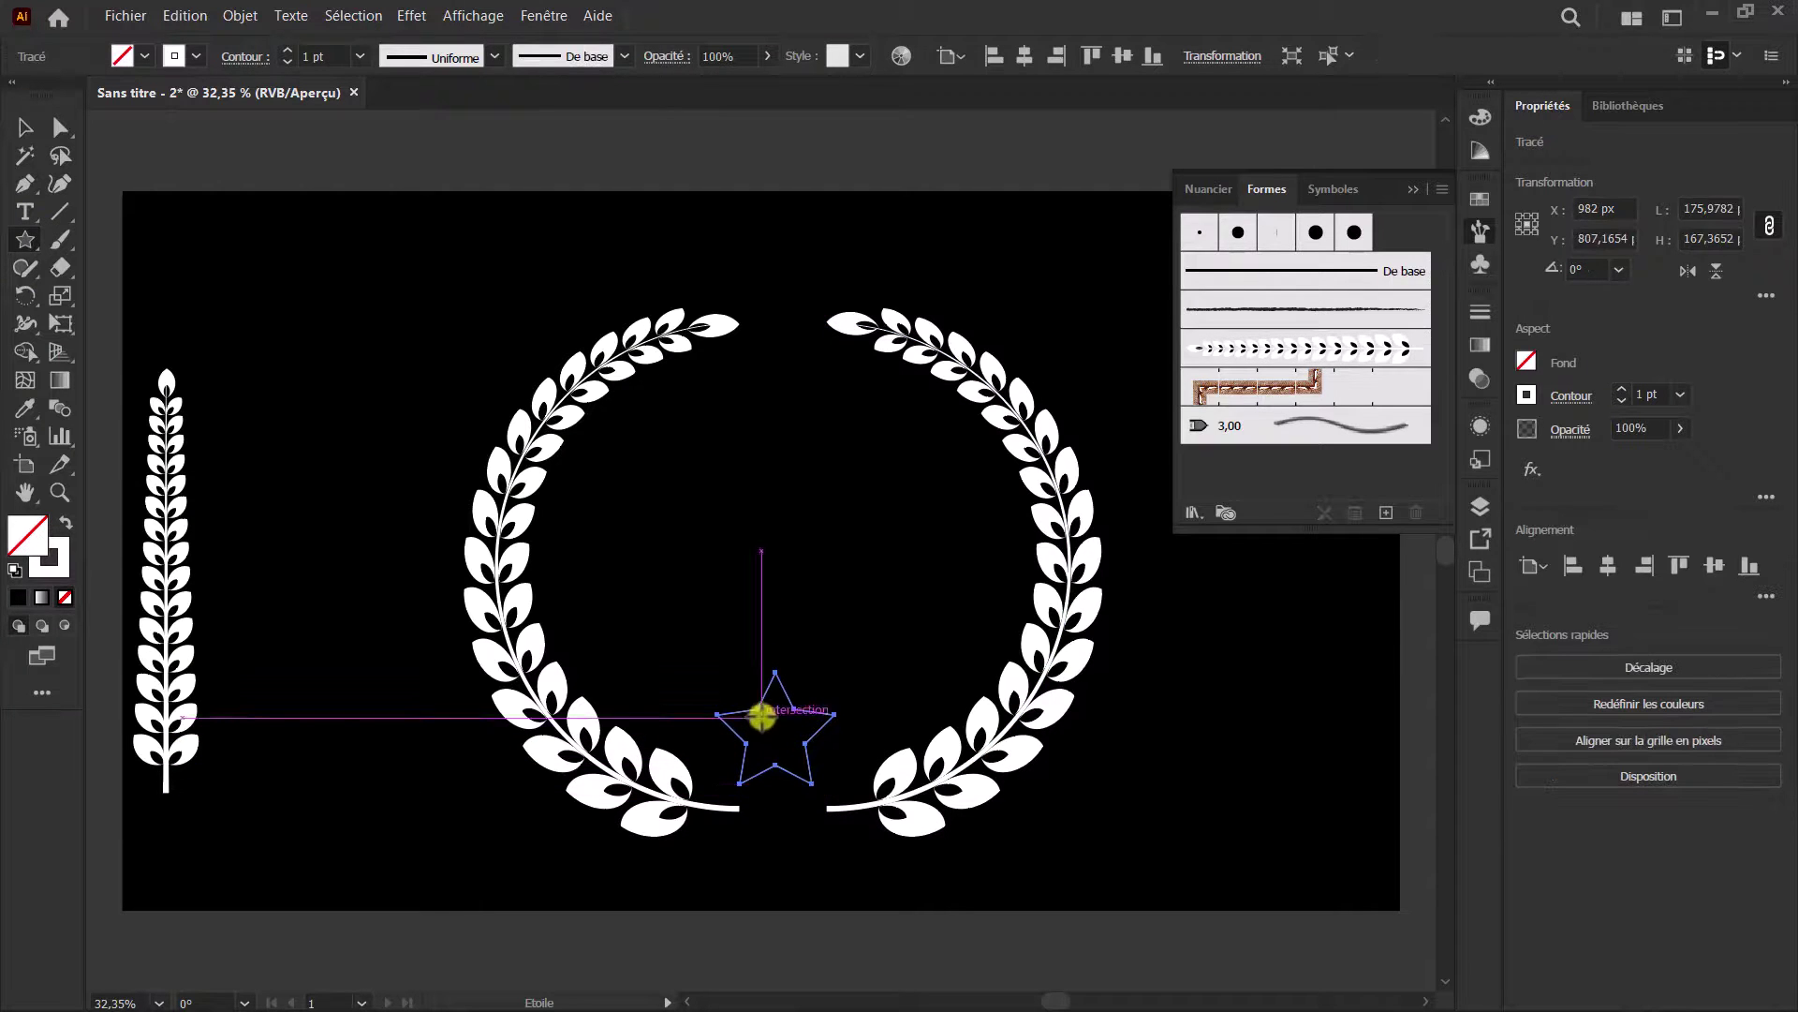
left_click(65, 523)
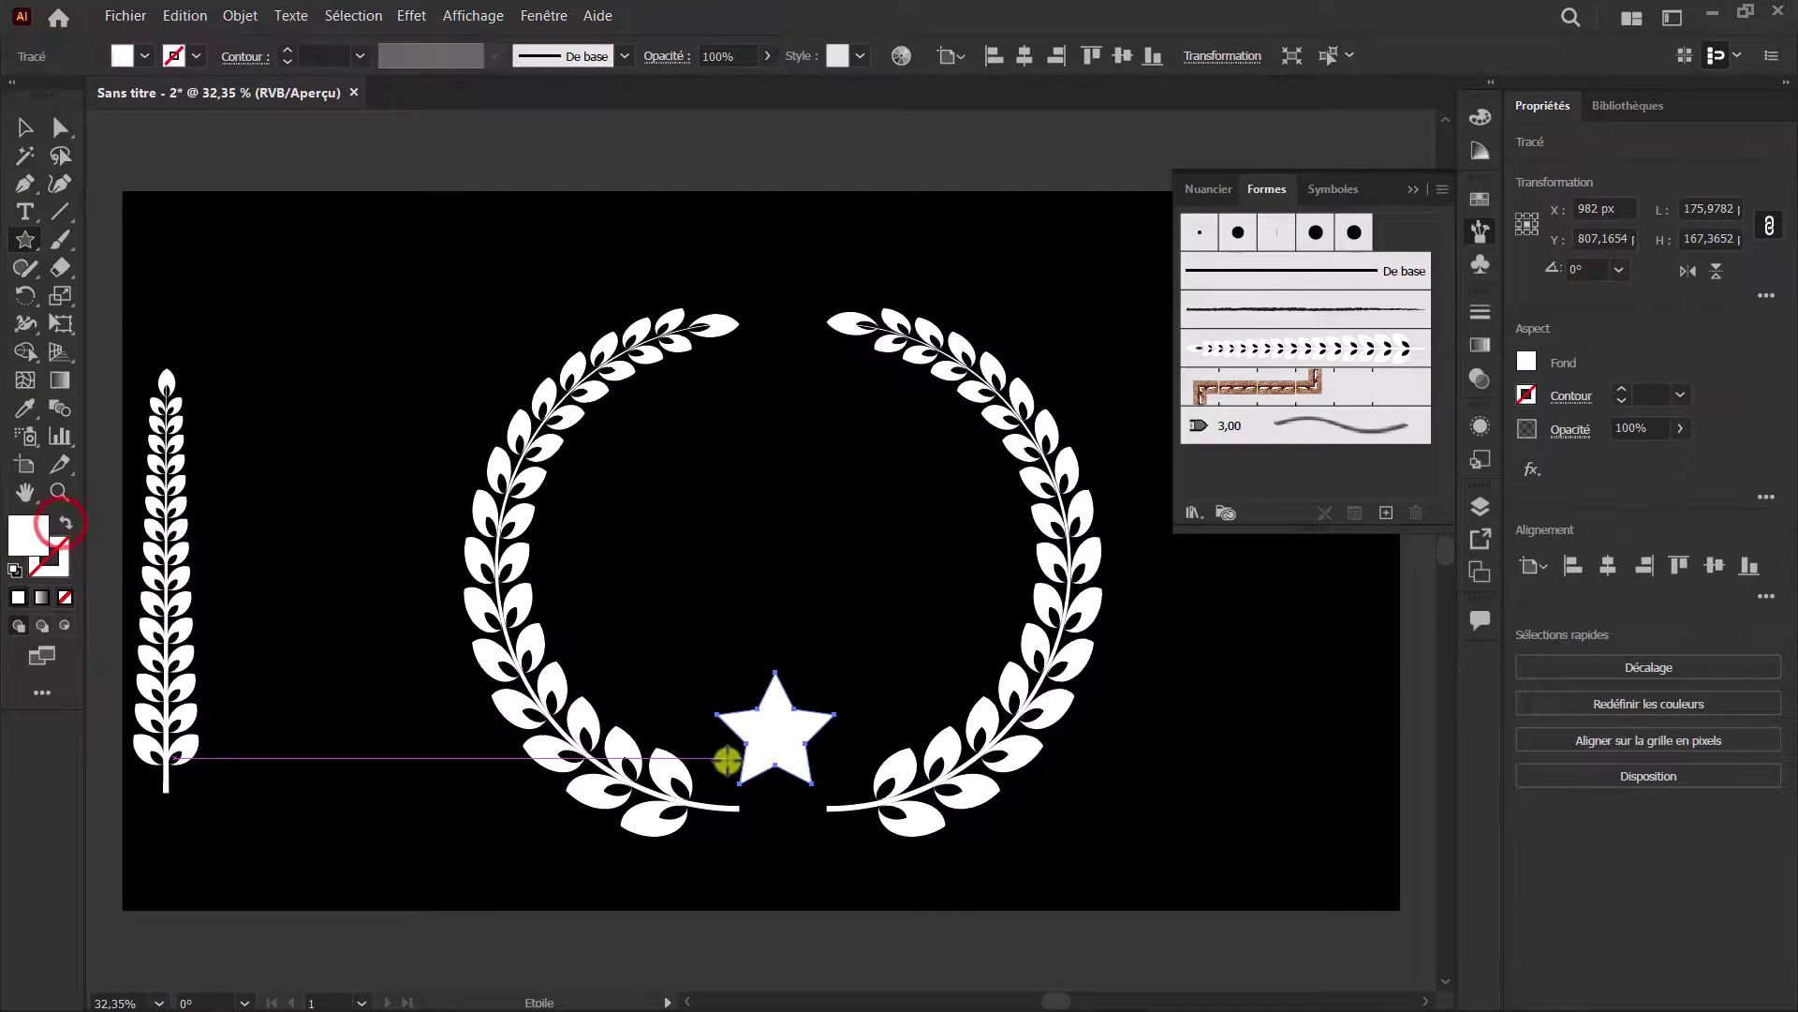
Move the star down between the two stem ends, deselect it and hide the brushes
key("v")
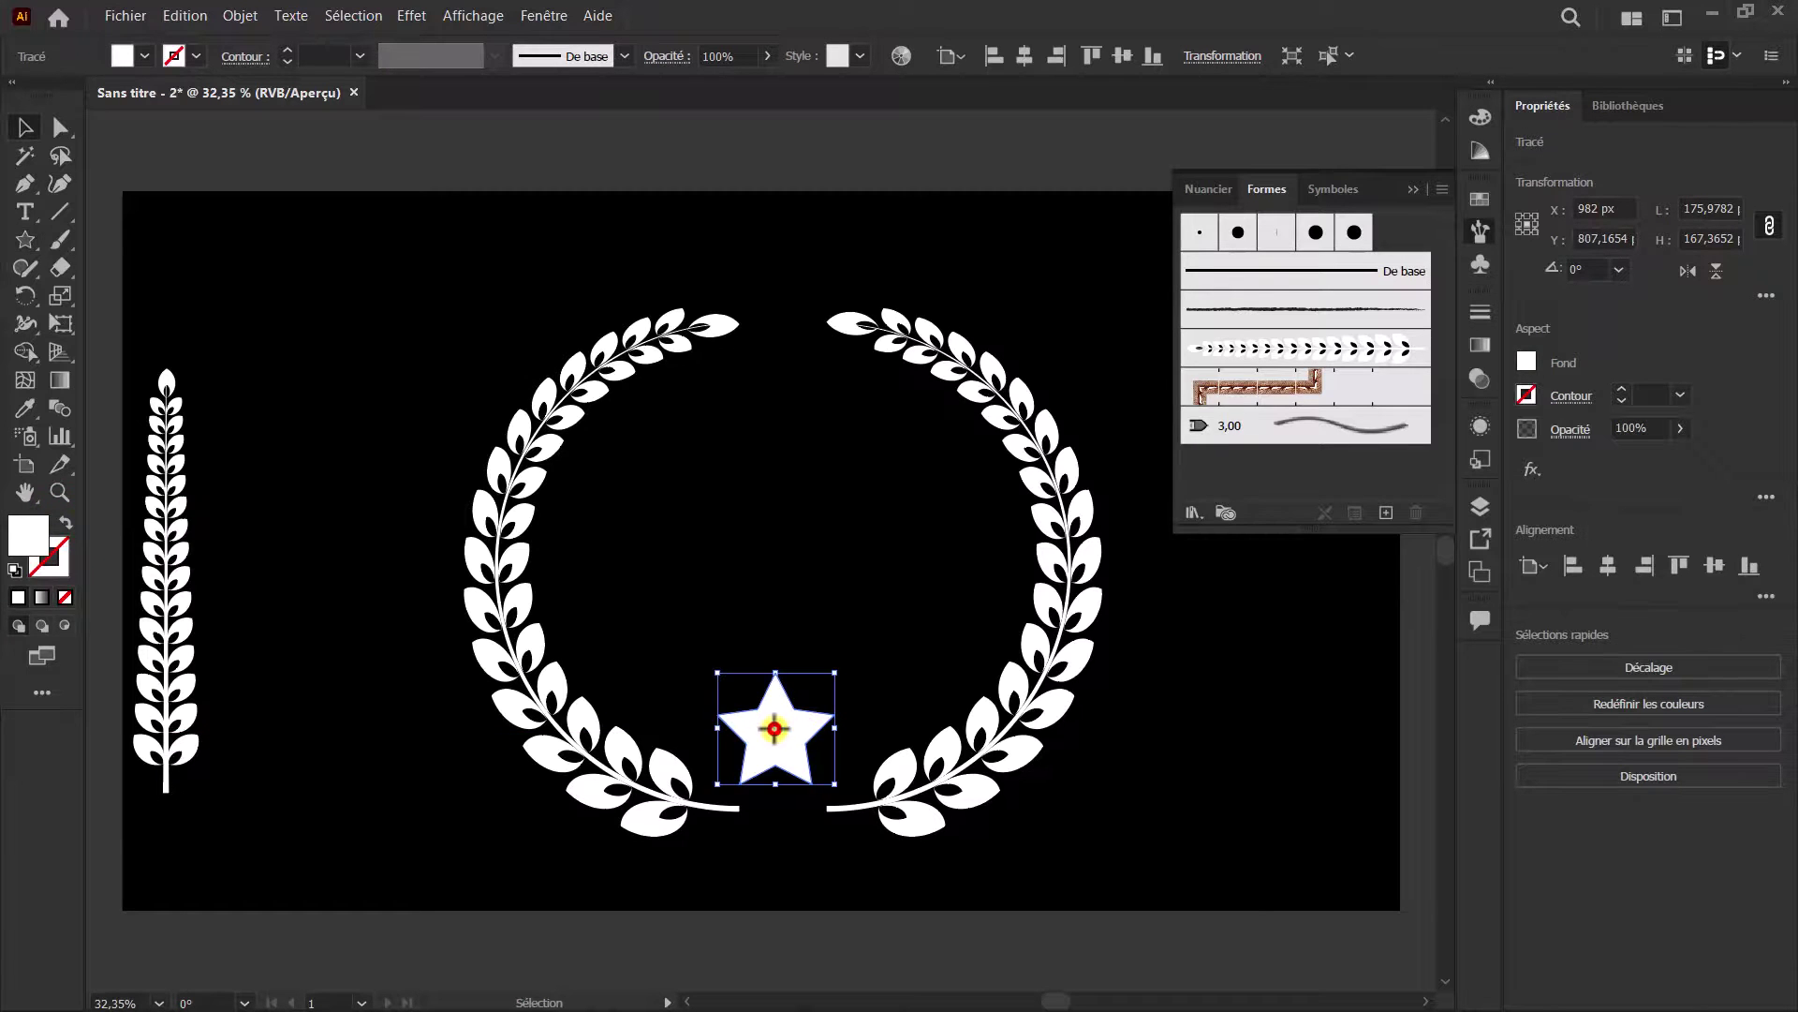
left_click_drag(774, 729, 782, 788)
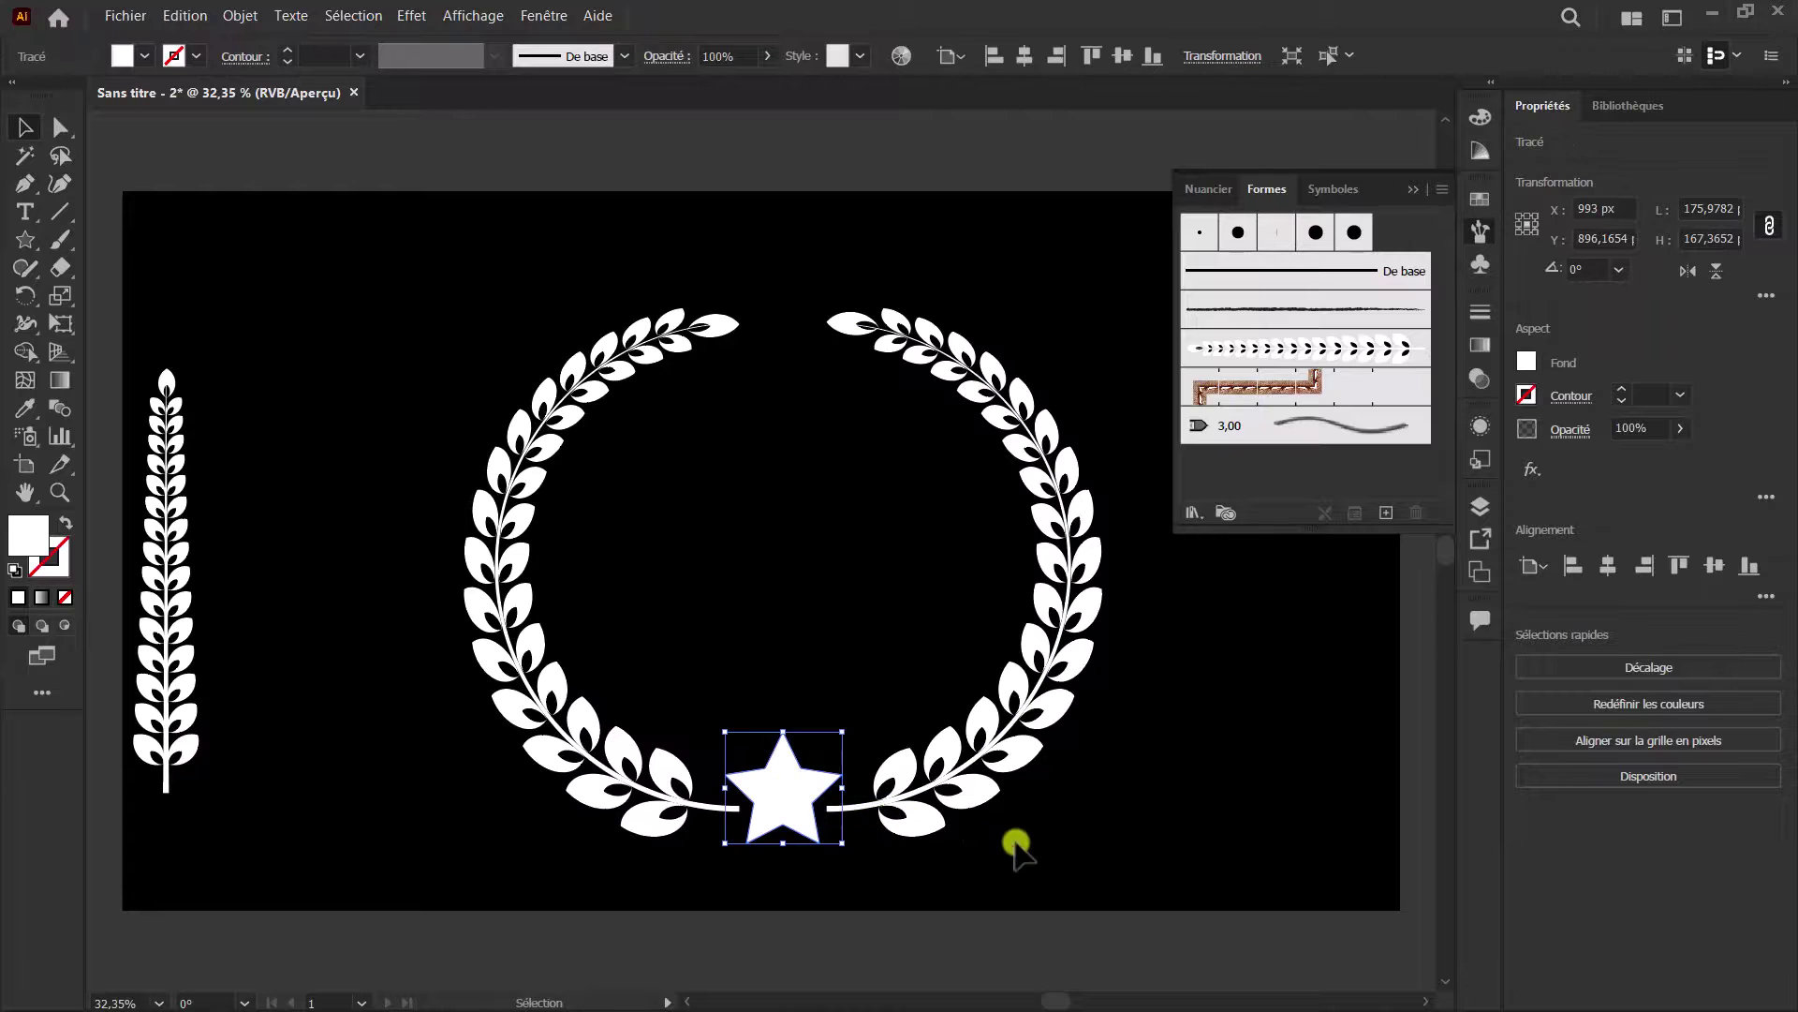
left_click(1019, 848)
left_click(1469, 222)
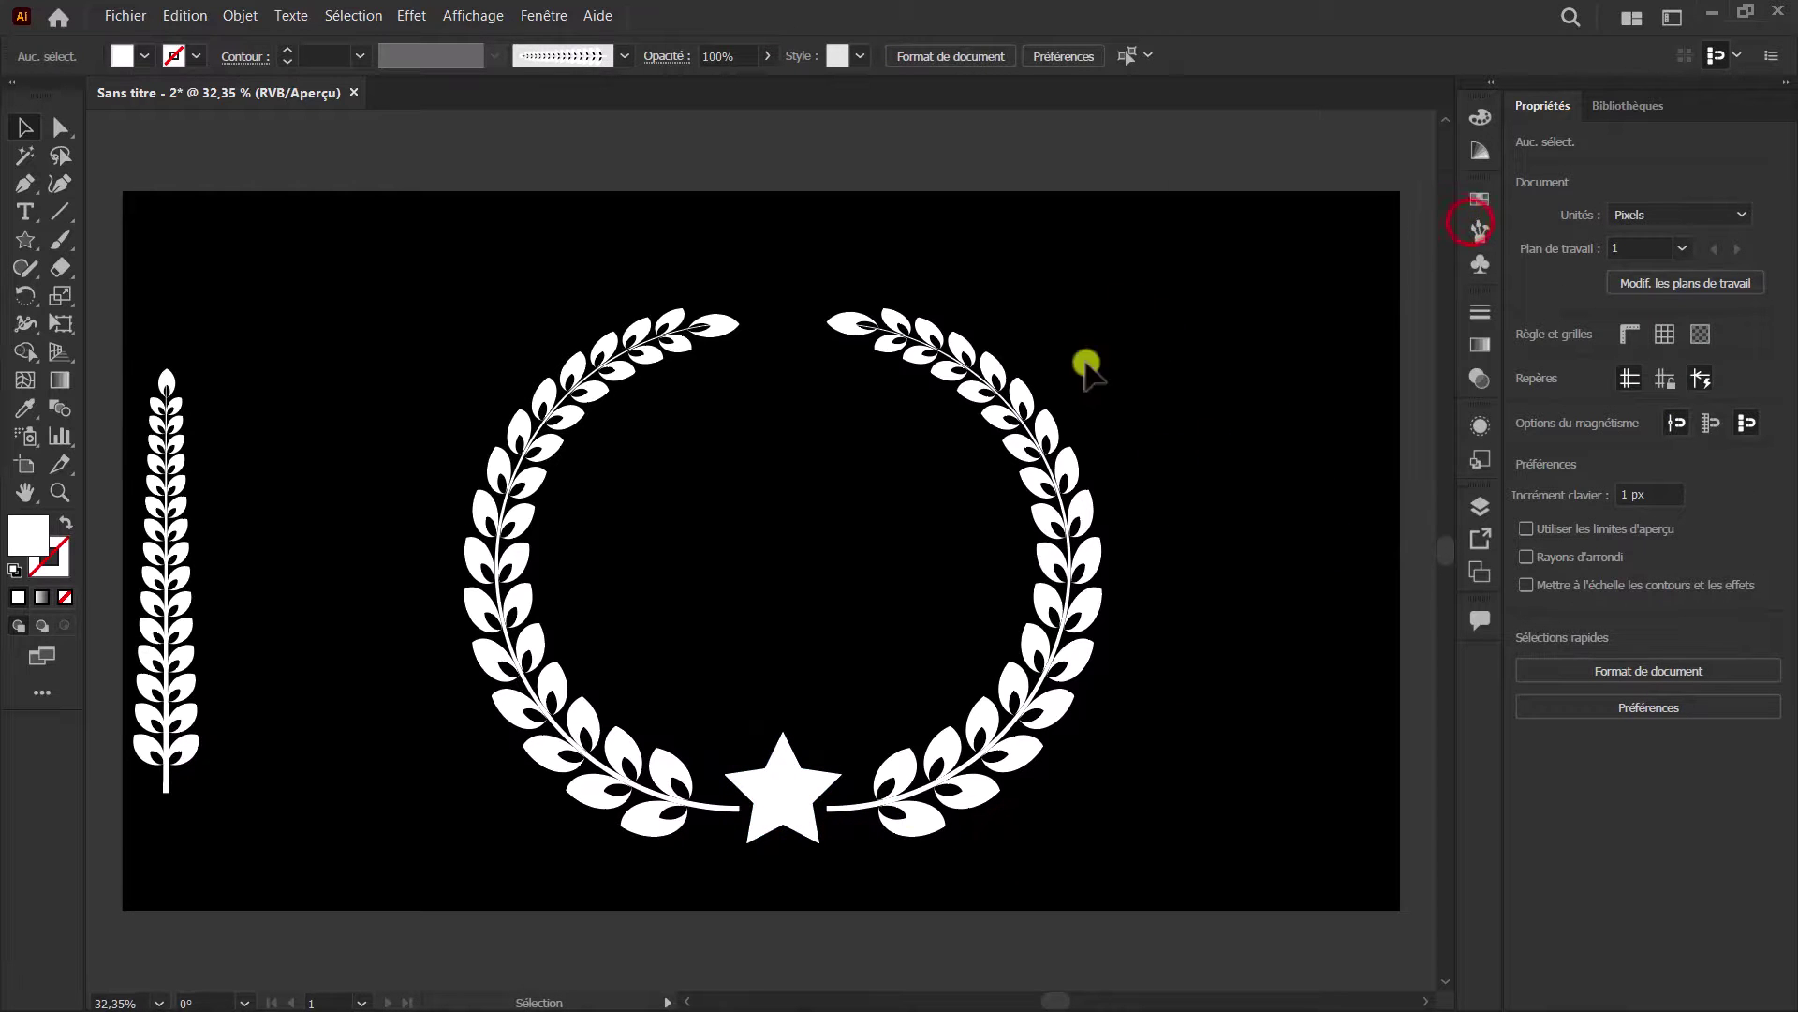